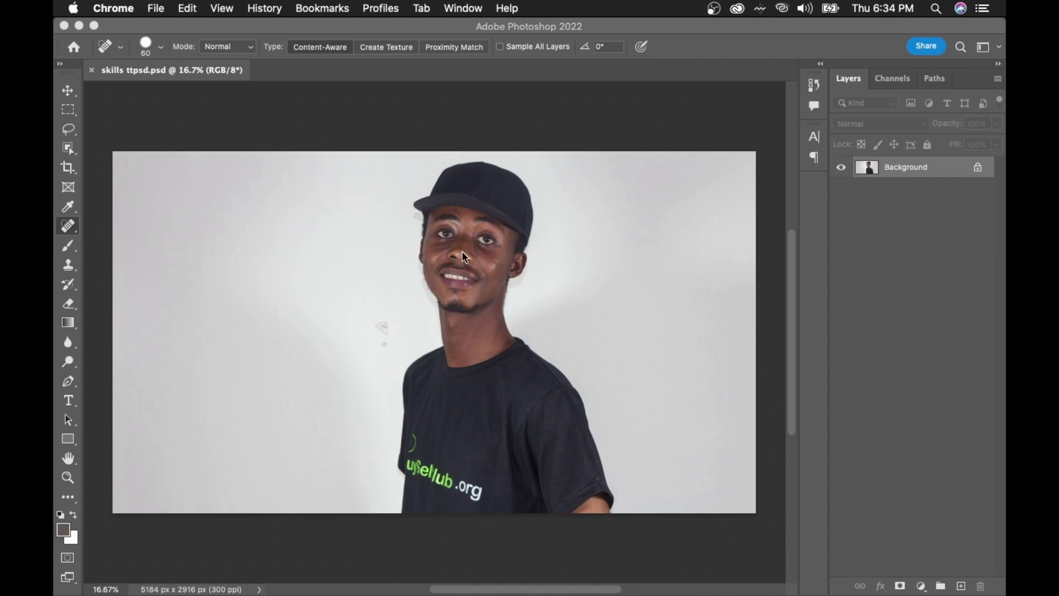
# Examine the man's facial skin at several magnifications, including the area around the eyes, and return to the full photo.
pyautogui.scroll(5, 462, 269)
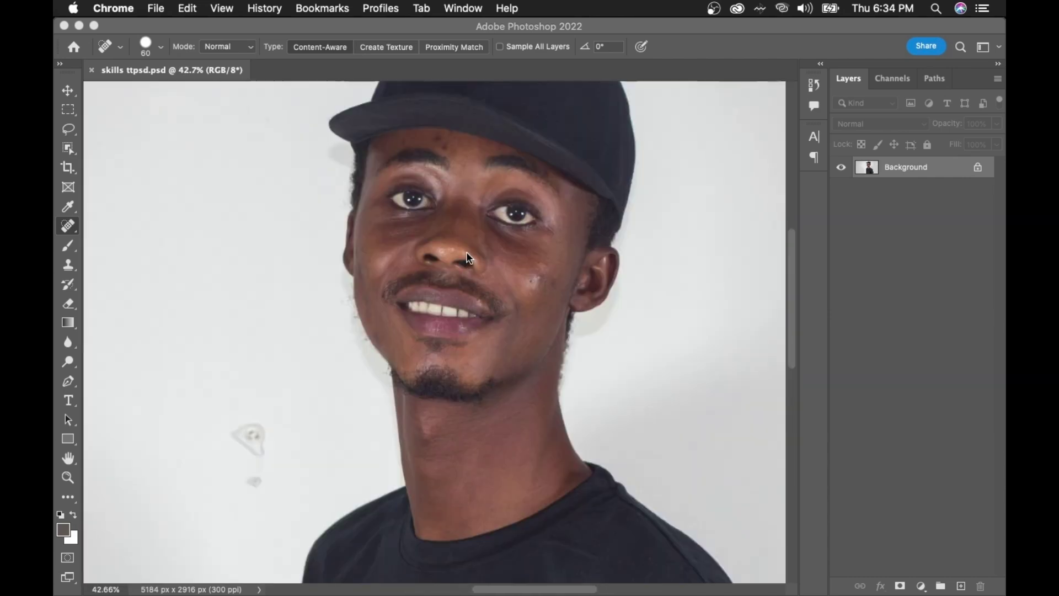
pyautogui.scroll(-5, 468, 255)
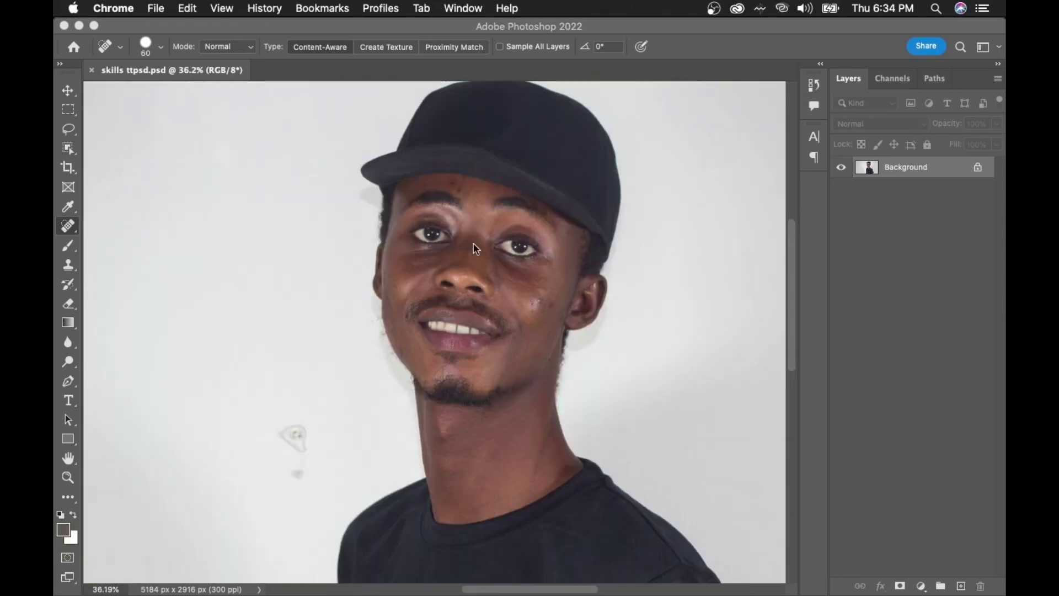
pyautogui.scroll(6, 482, 293)
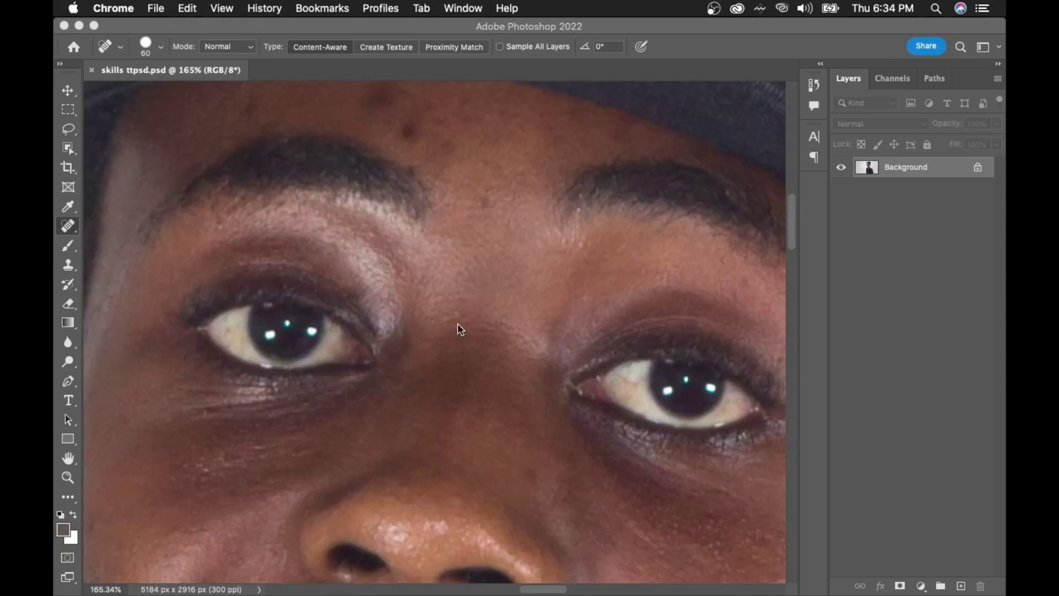
pyautogui.scroll(-5, 461, 330)
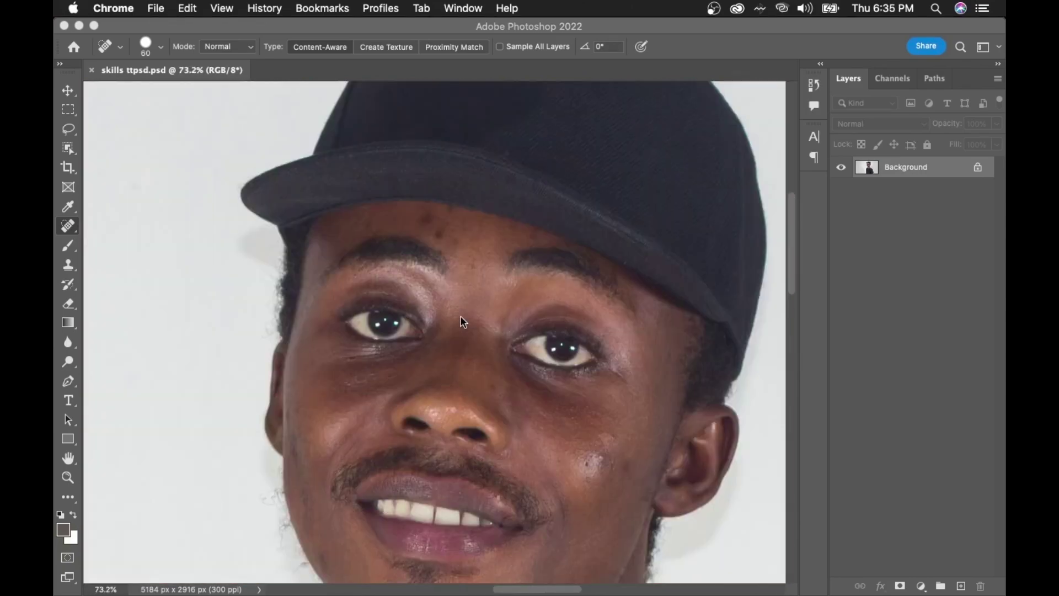
pyautogui.scroll(-1, 462, 329)
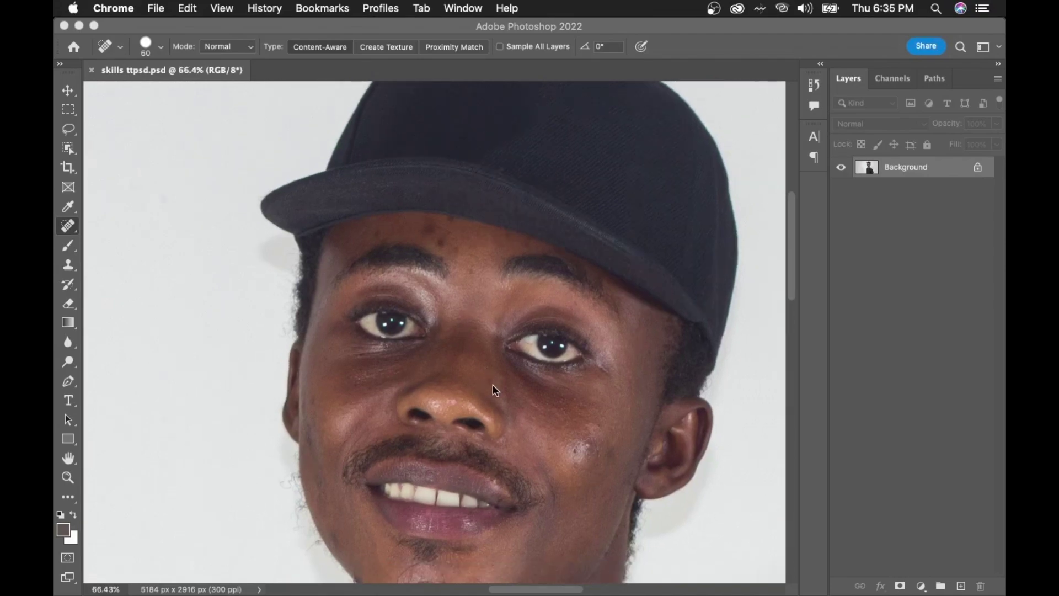
pyautogui.scroll(-2, 495, 390)
pyautogui.scroll(2, 465, 382)
pyautogui.scroll(8, 576, 391)
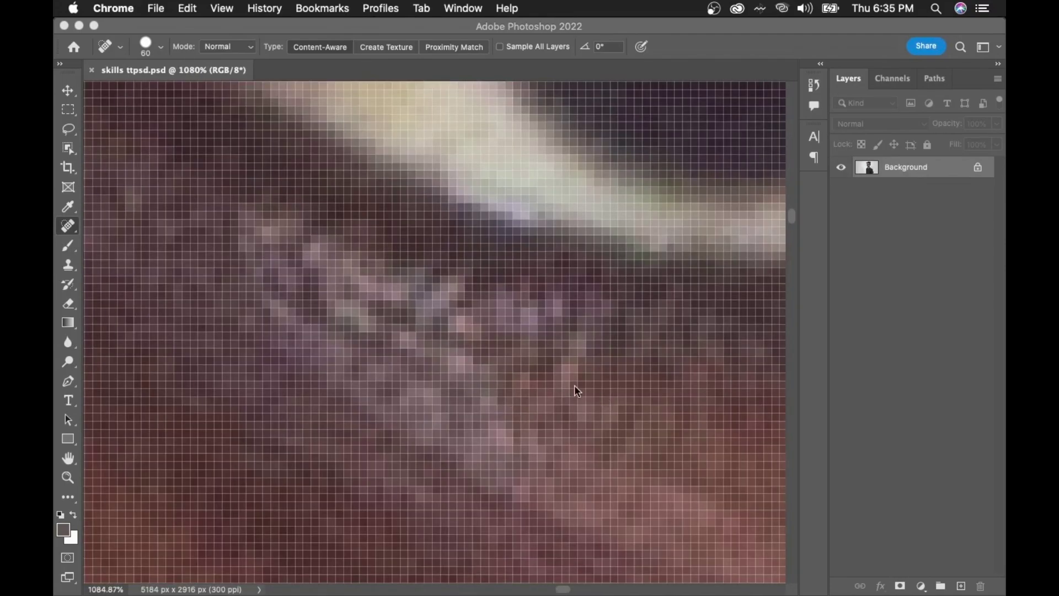
pyautogui.scroll(2, 504, 361)
pyautogui.scroll(-10, 501, 362)
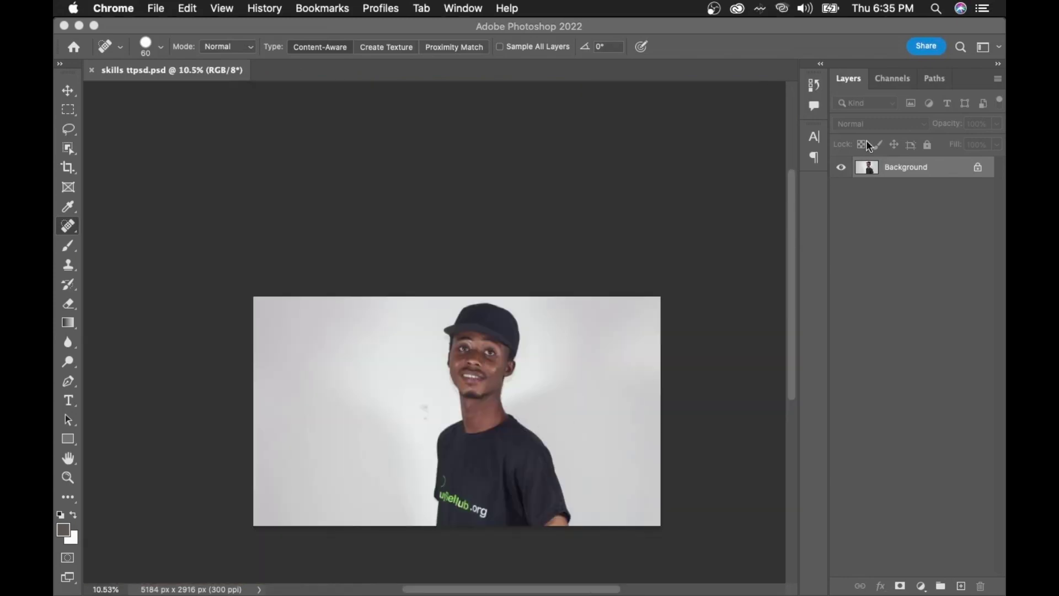
# Unlock the Background layer and duplicate it.
pyautogui.click(977, 167)
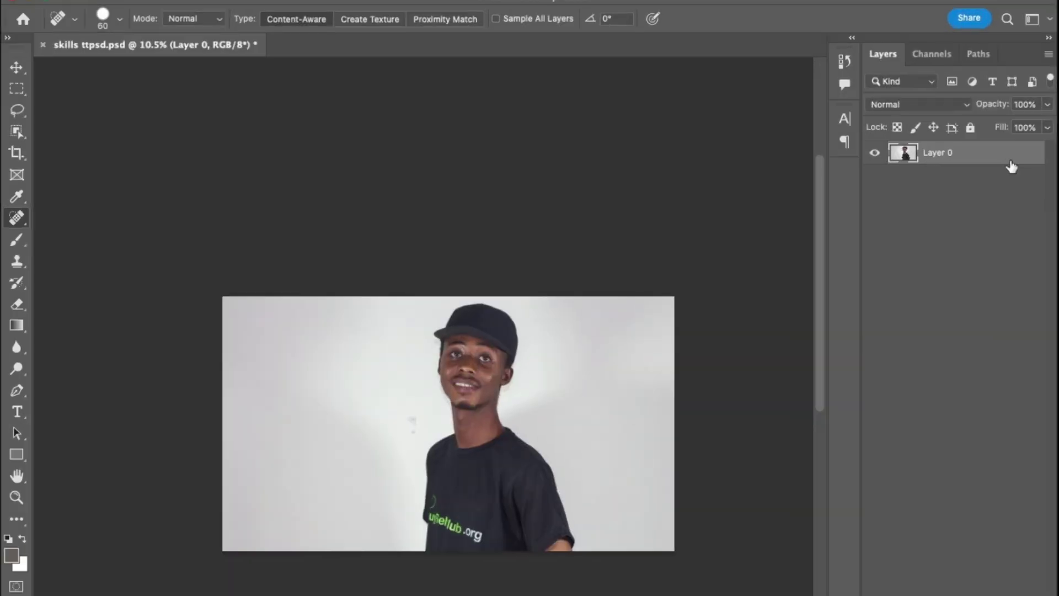
pyautogui.press('super+z')
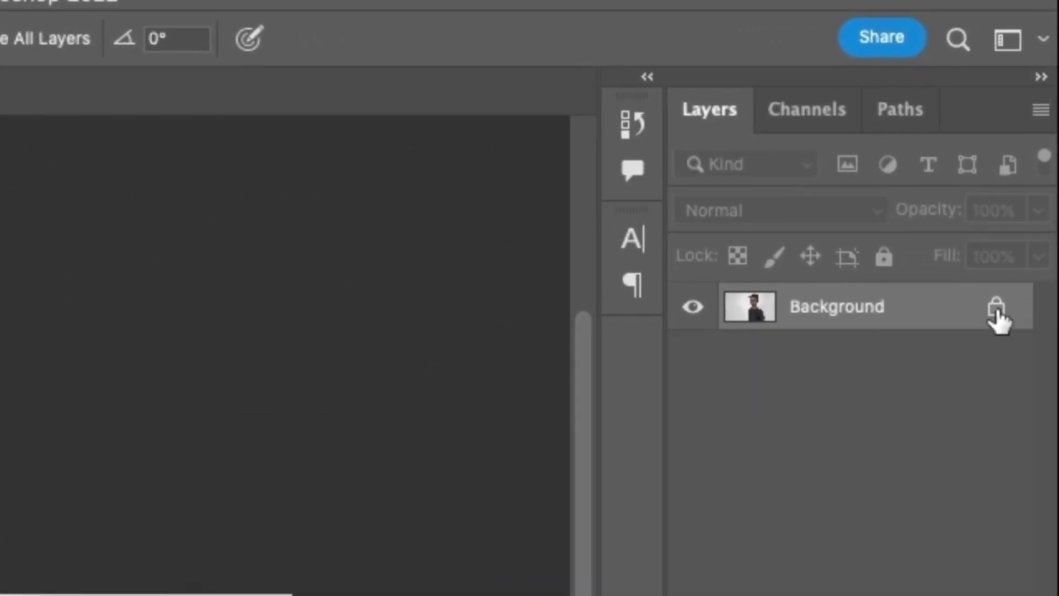
pyautogui.click(995, 309)
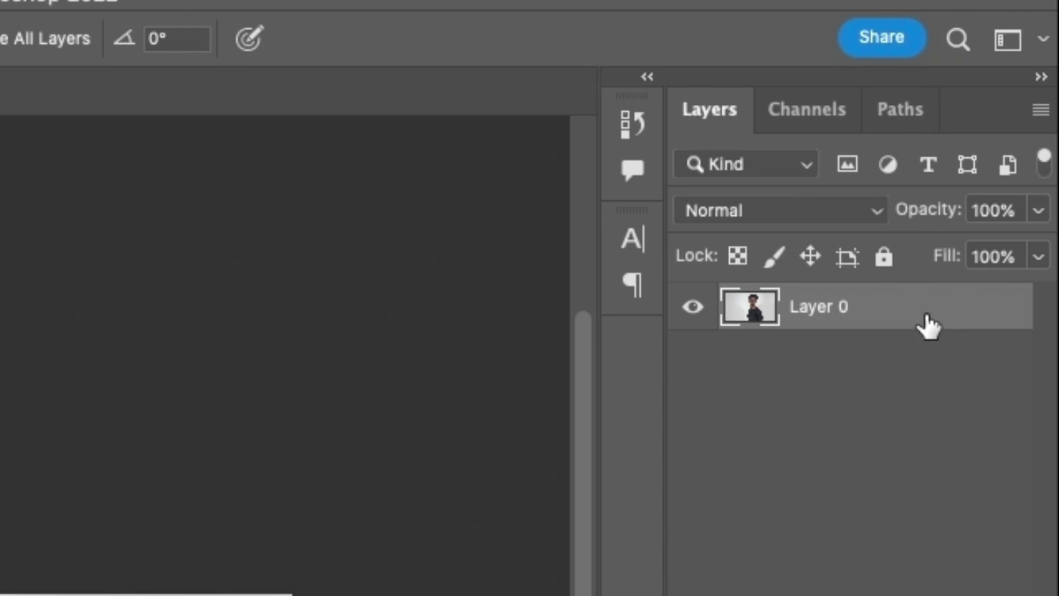
pyautogui.press('super+j')
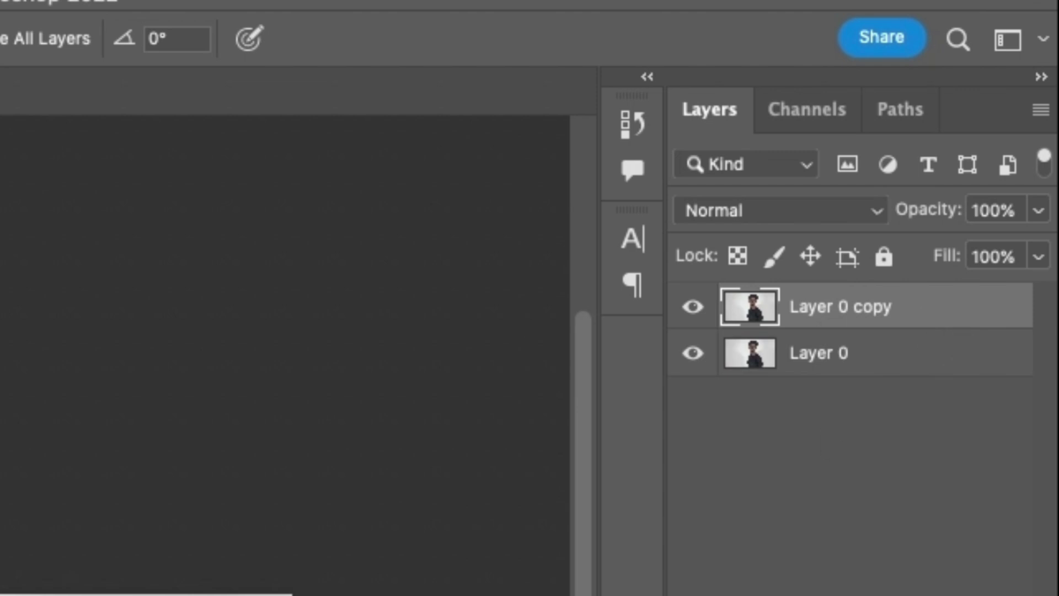
pyautogui.scroll(-5, 287, 353)
pyautogui.scroll(2, 287, 353)
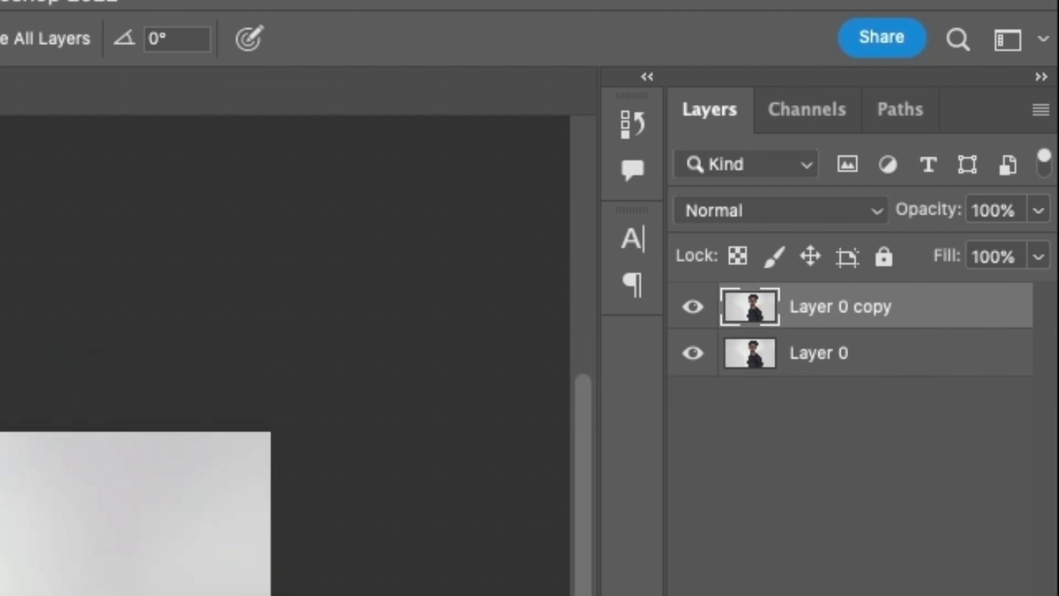
pyautogui.scroll(-3, 237, 469)
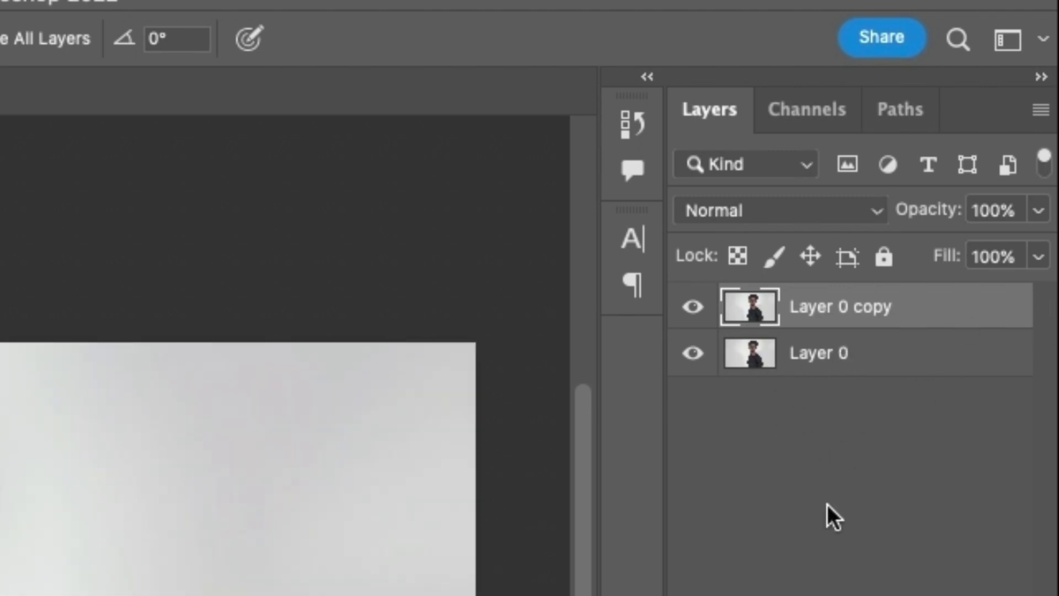
pyautogui.moveTo(747, 357); pyautogui.dragTo(894, 317)
pyautogui.rightClick(955, 306)
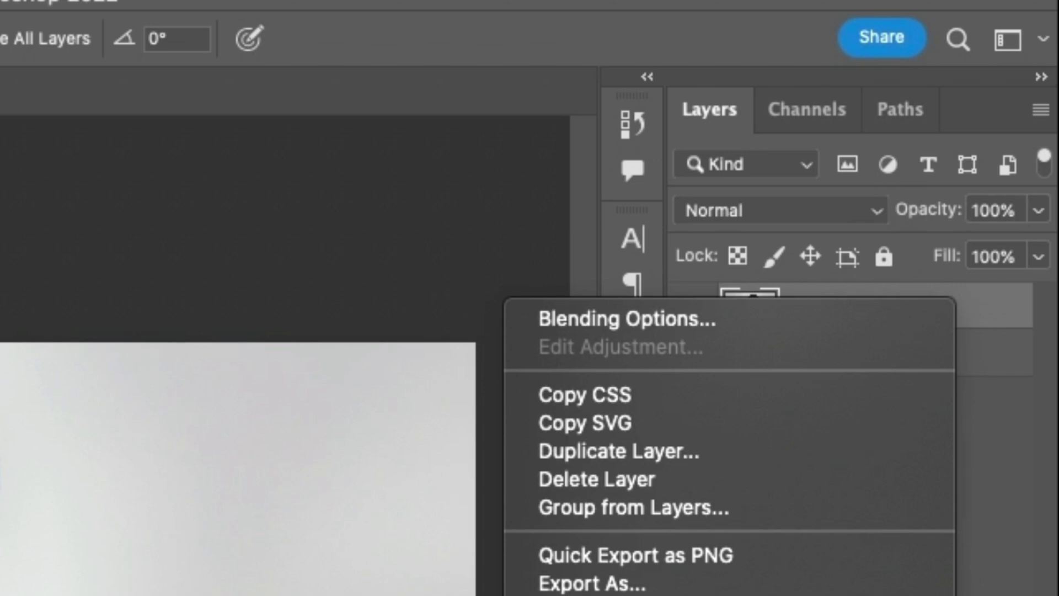
pyautogui.click(1007, 446)
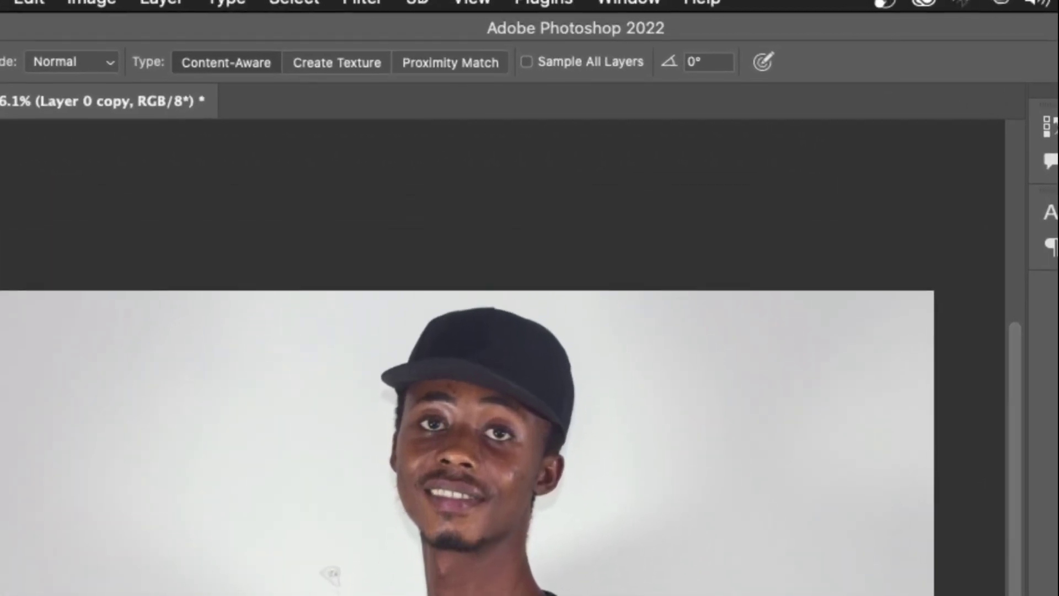
# Convert the duplicate layer for Smart Filters.
pyautogui.click(375, 0)
pyautogui.click(330, 16)
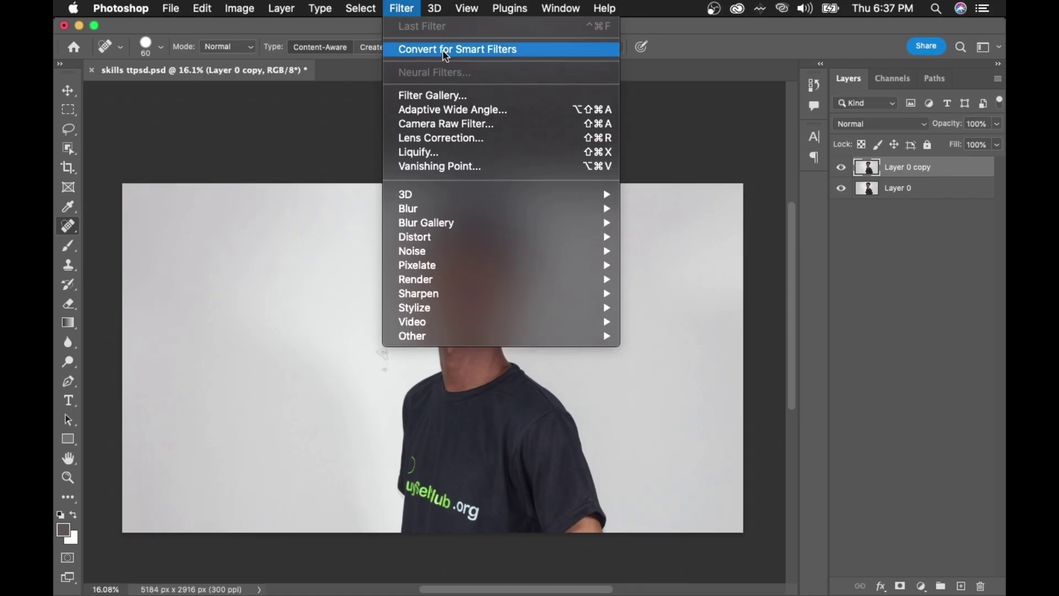
pyautogui.click(370, 122)
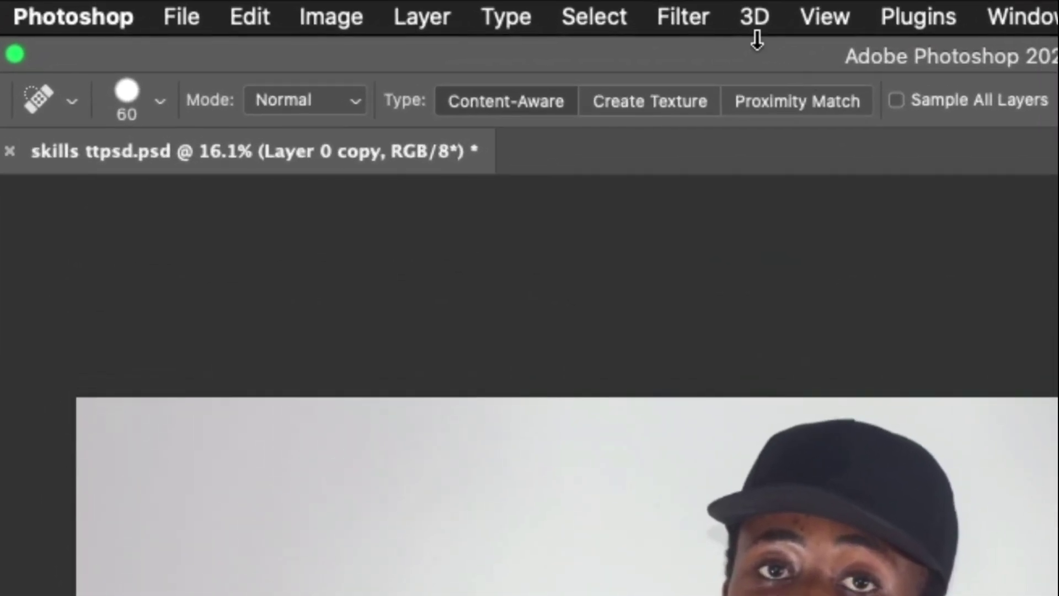
# Invert the duplicate layer's colours and set its blend mode to Vivid Light.
pyautogui.click(342, 19)
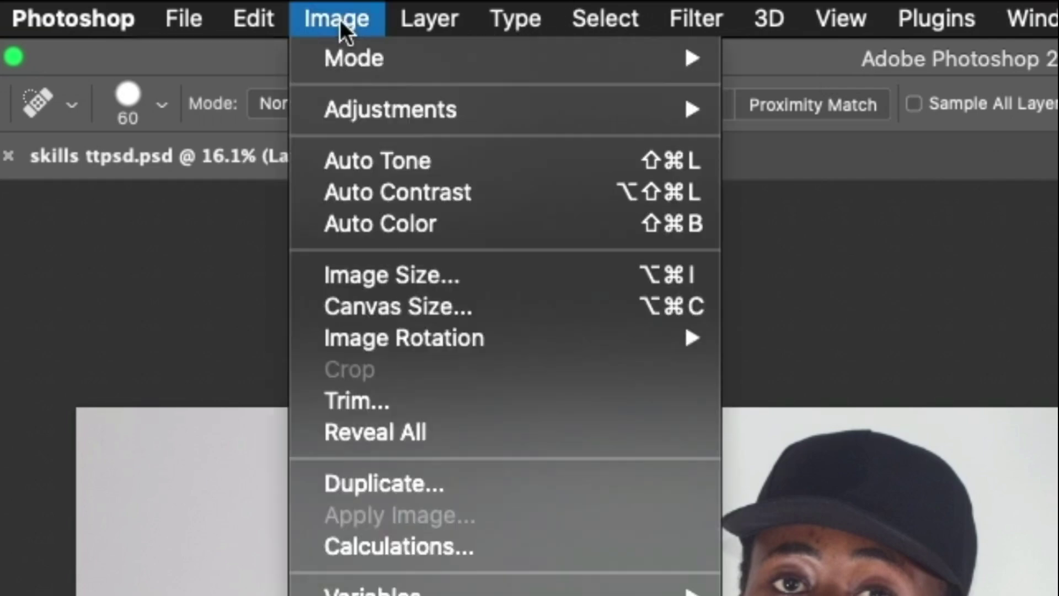
pyautogui.moveTo(375, 101)
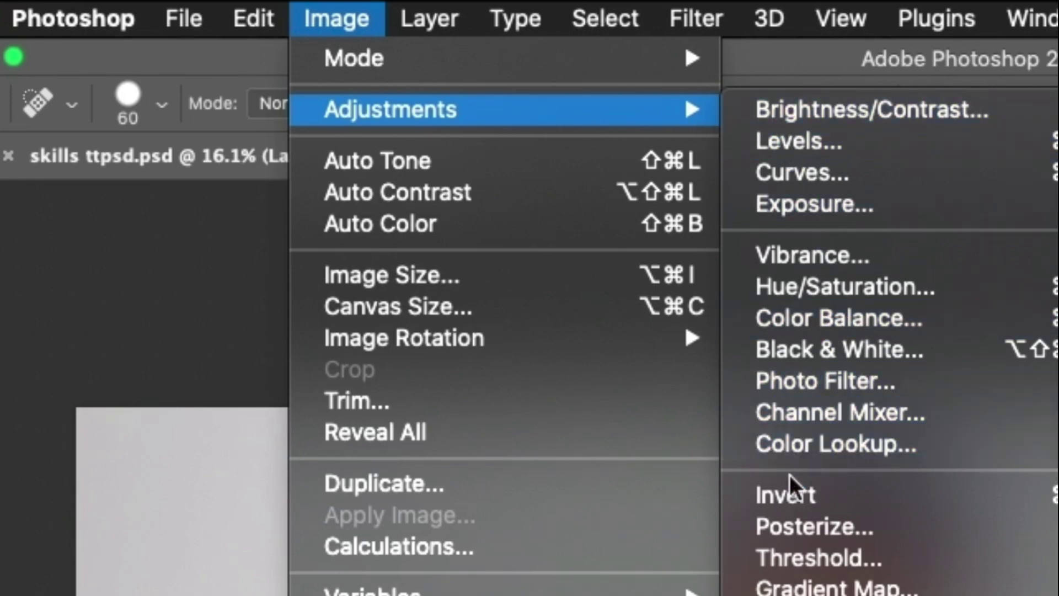
pyautogui.click(796, 492)
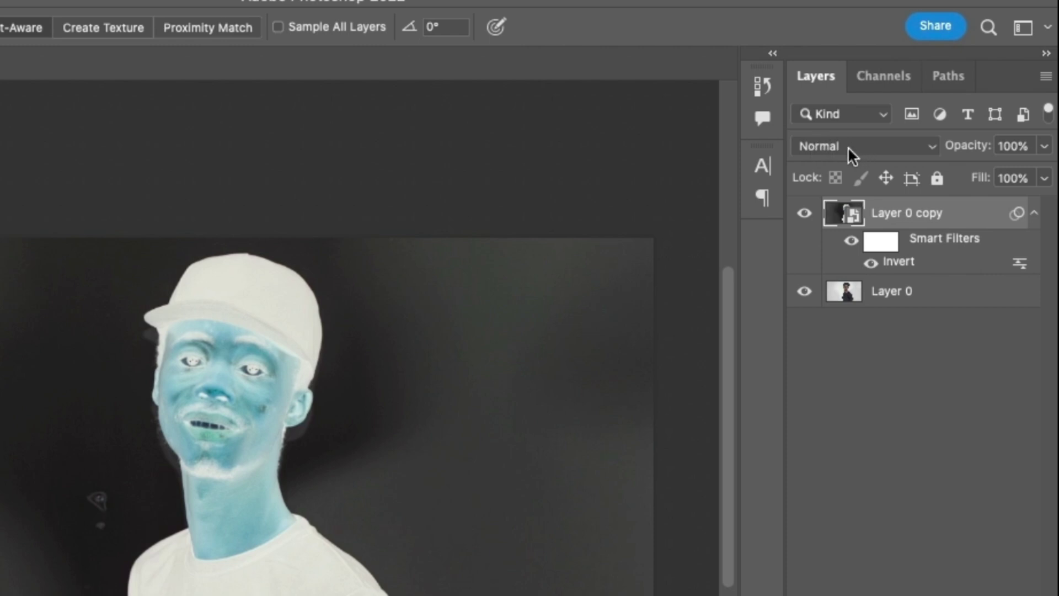
pyautogui.click(879, 153)
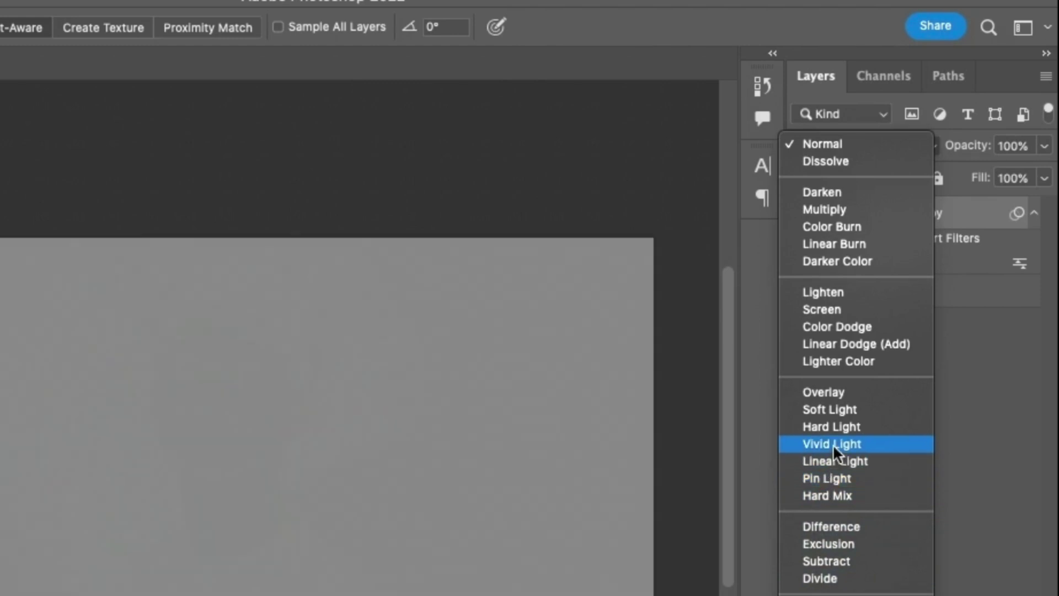
pyautogui.click(853, 443)
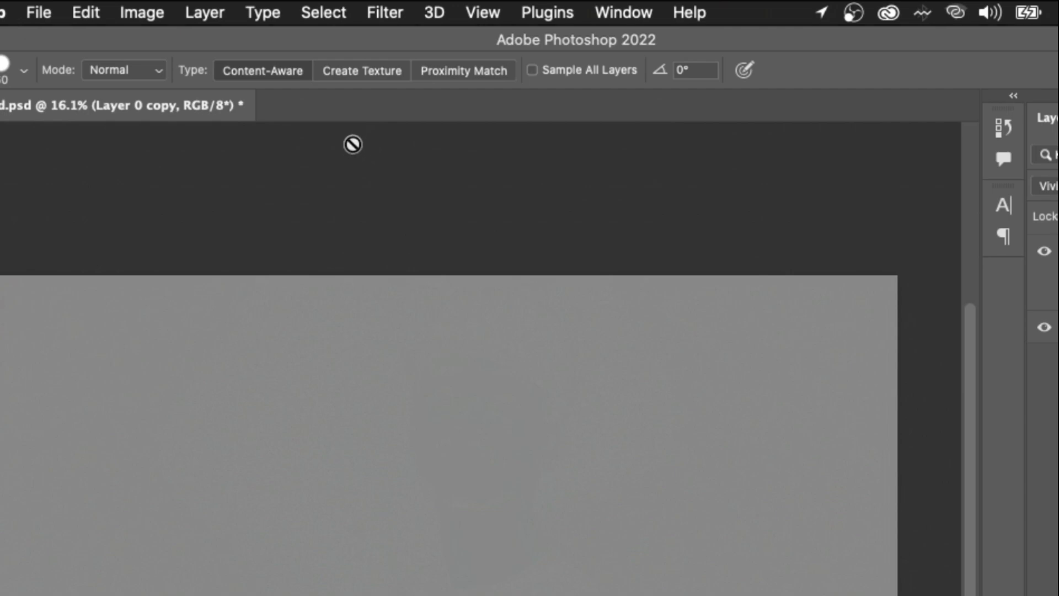
# Start a High Pass filter on the duplicate layer and place its dialog clear of the man's face.
pyautogui.click(379, 17)
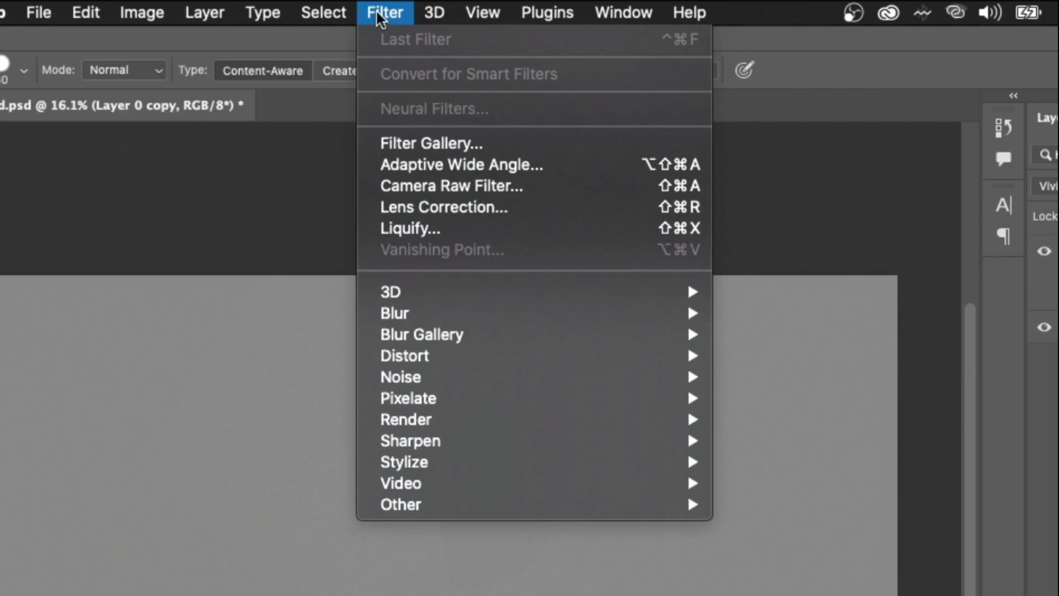
pyautogui.moveTo(488, 506)
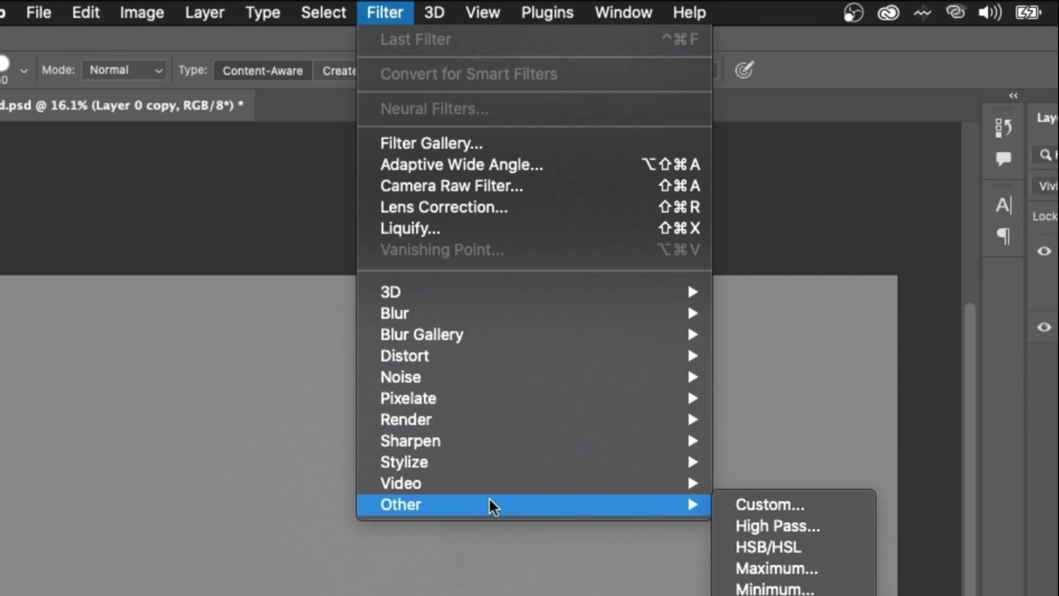
pyautogui.click(756, 524)
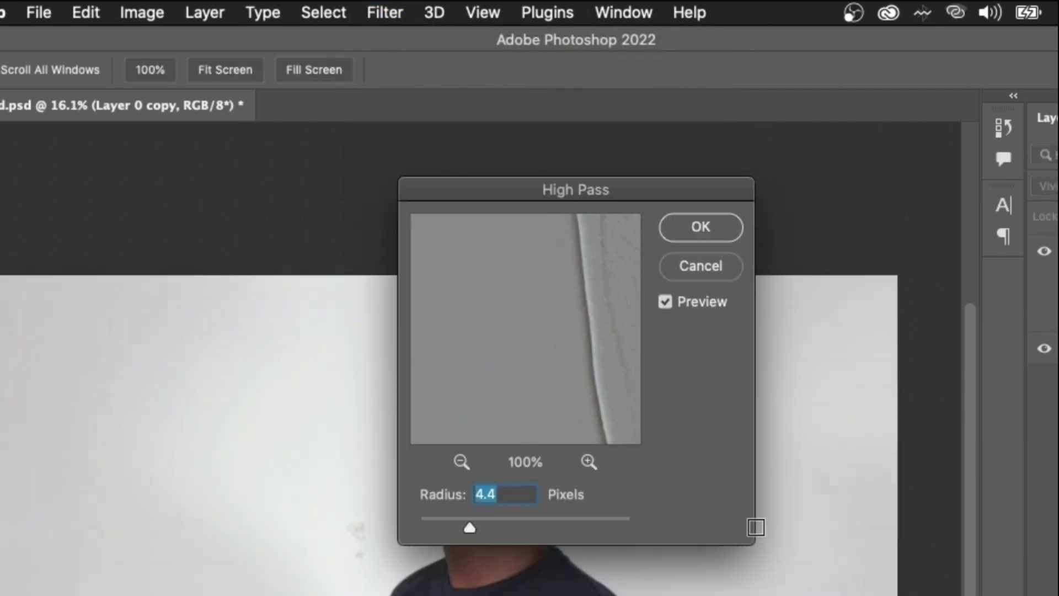
pyautogui.moveTo(461, 190); pyautogui.dragTo(795, 157)
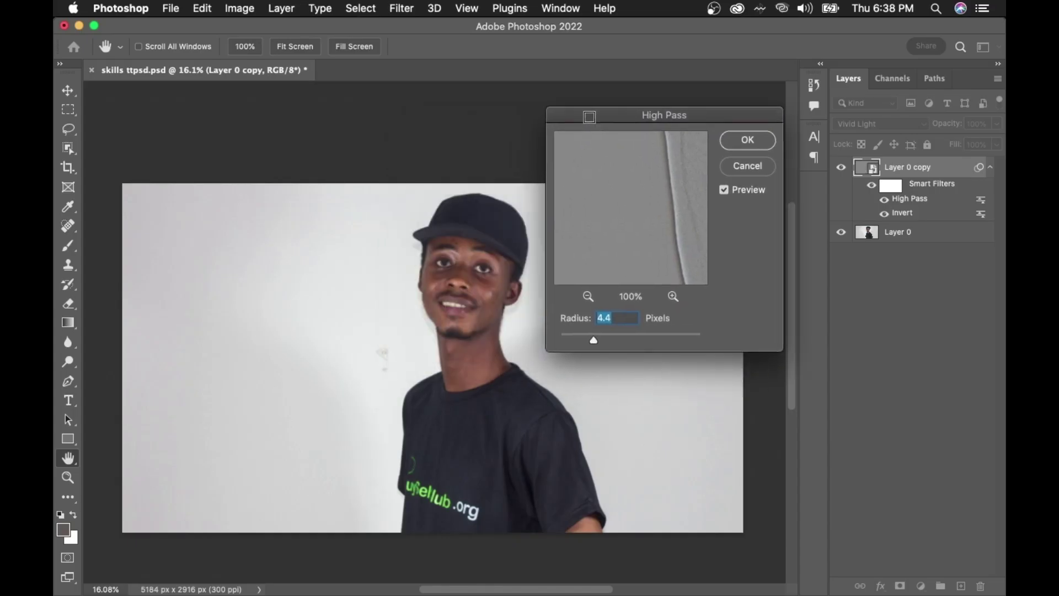
pyautogui.moveTo(674, 105); pyautogui.dragTo(790, 275)
# Try High Pass radii from 0.1 up to 37.4 pixels and back down to 6.6 pixels, checking the man's face.
pyautogui.scroll(5, 463, 292)
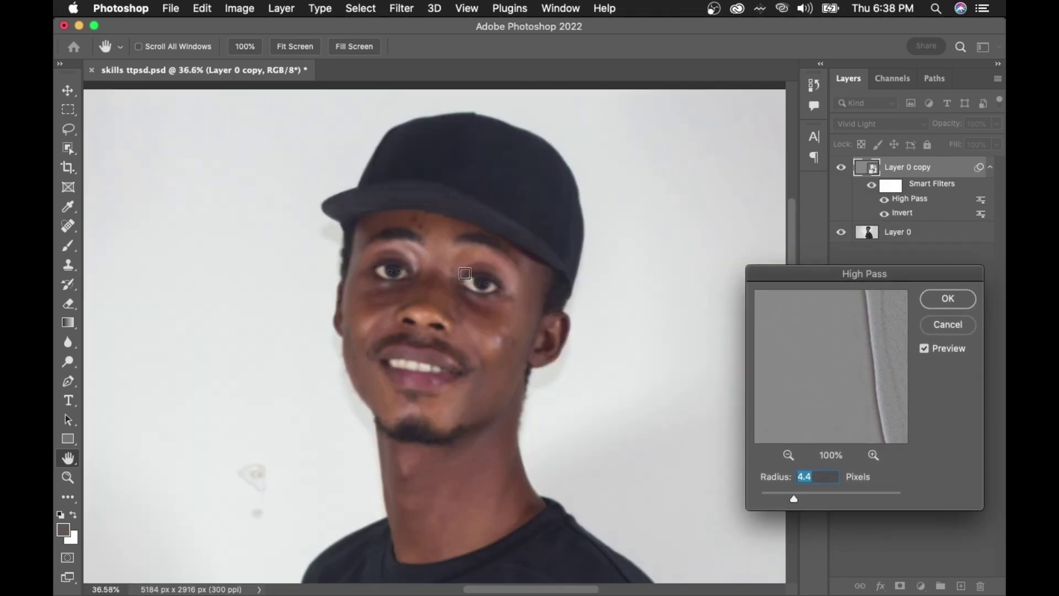
pyautogui.scroll(-5, 453, 301)
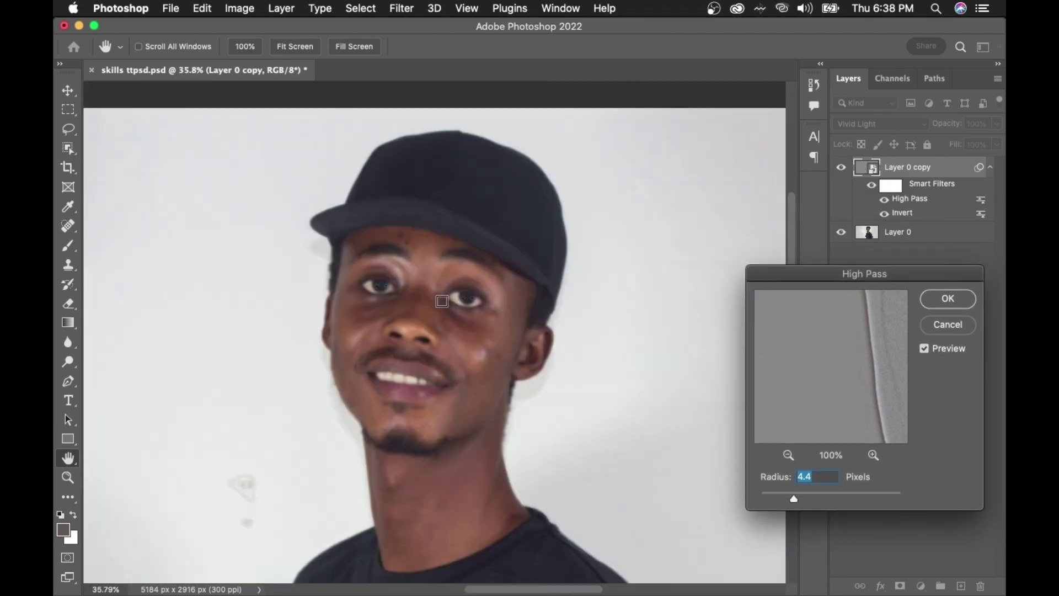
pyautogui.scroll(2, 413, 443)
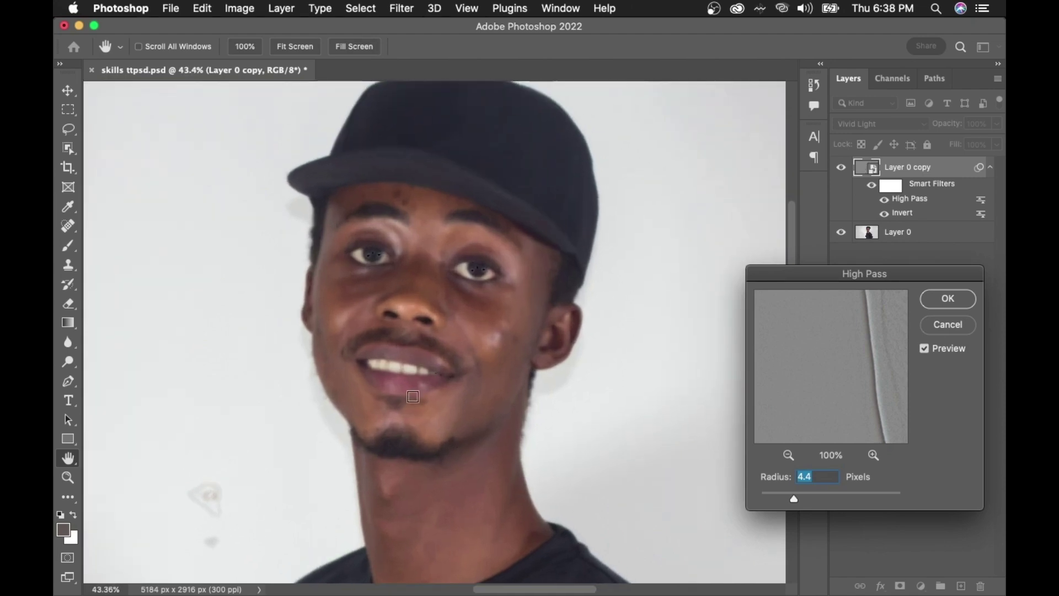
pyautogui.scroll(1, 414, 329)
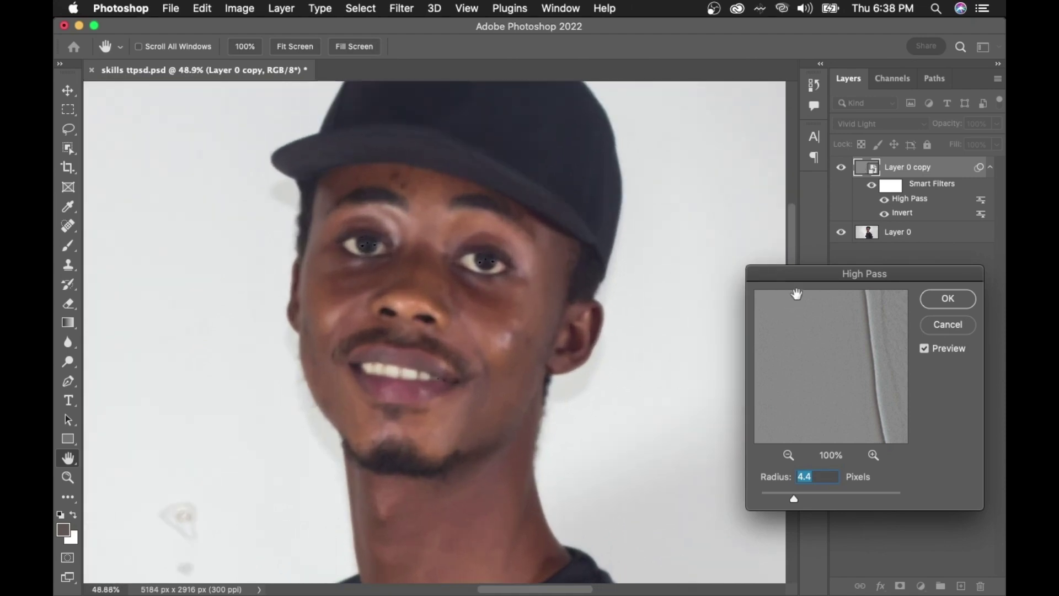
pyautogui.moveTo(799, 505); pyautogui.dragTo(758, 499)
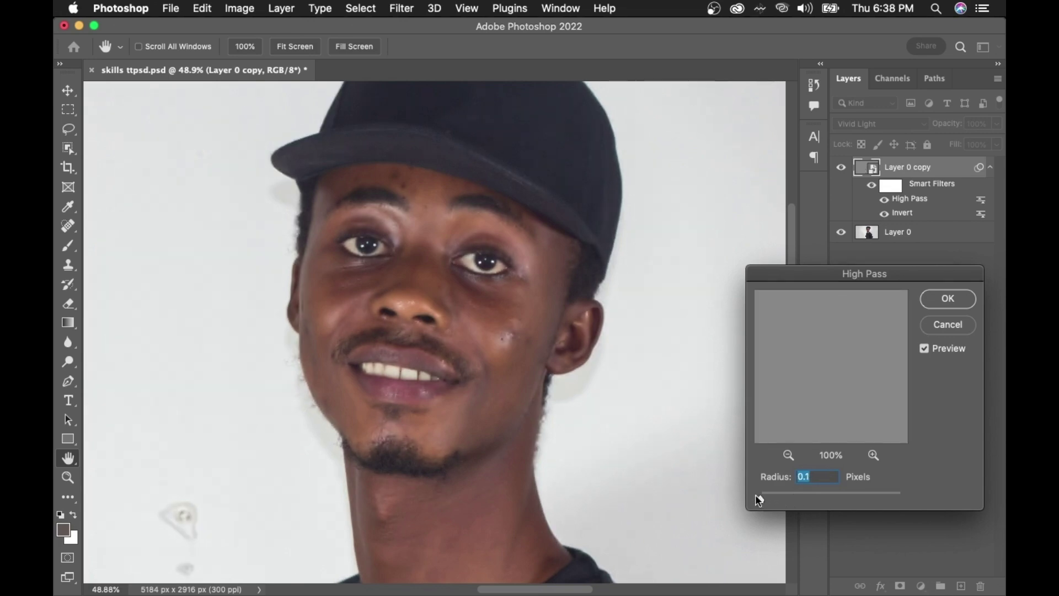
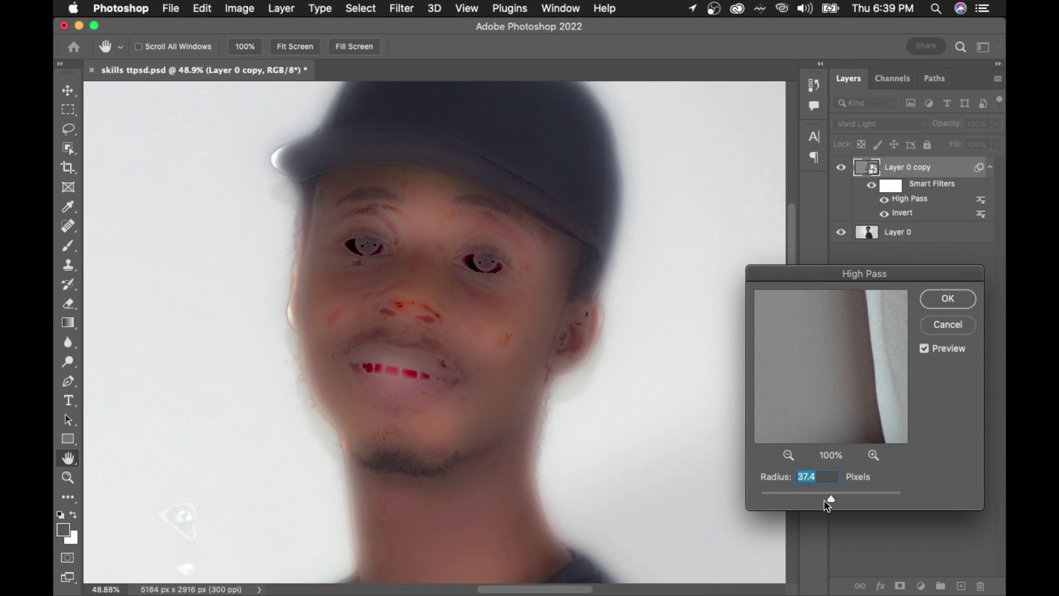
pyautogui.moveTo(839, 503); pyautogui.dragTo(803, 499)
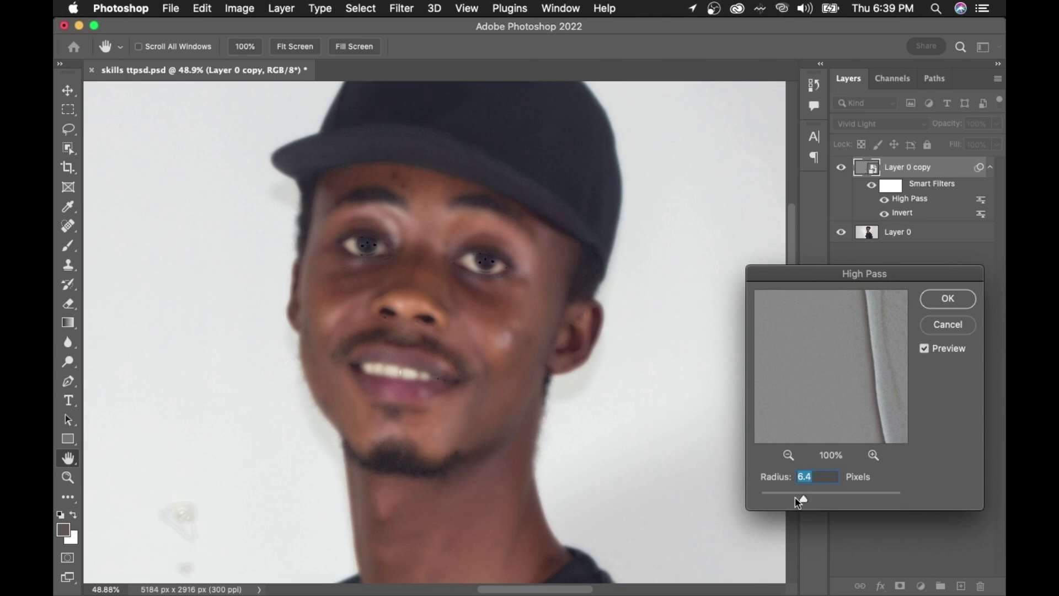
pyautogui.moveTo(804, 500)
pyautogui.mouseDown()
pyautogui.moveTo(815, 500)
pyautogui.moveTo(804, 495)
pyautogui.mouseUp()
pyautogui.scroll(-3, 618, 512)
pyautogui.scroll(5, 618, 512)
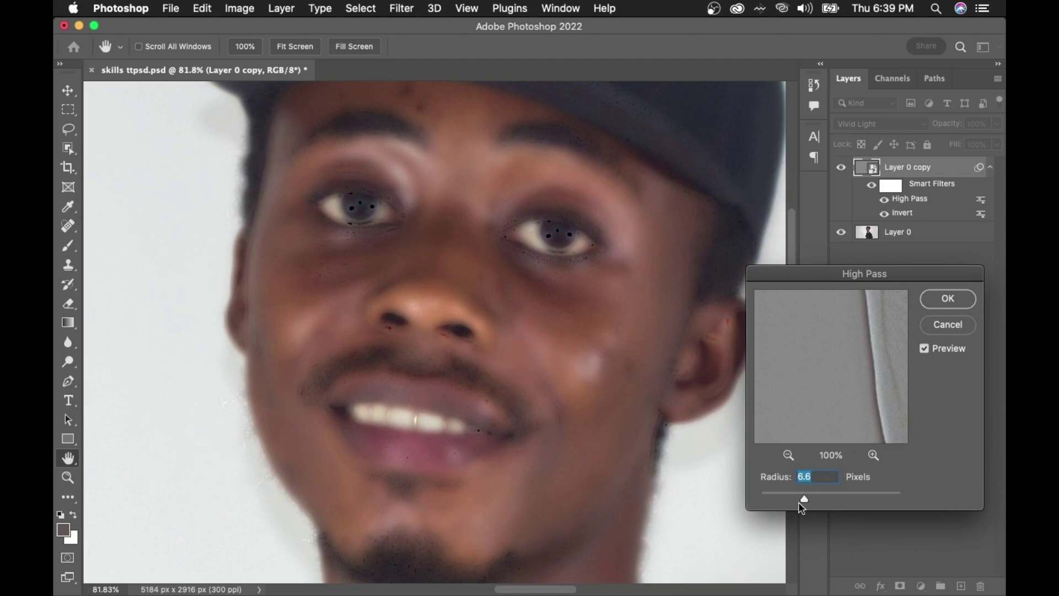
# Set the High Pass radius to 5.4 pixels and apply the filter to the duplicate layer.
pyautogui.moveTo(800, 496); pyautogui.dragTo(797, 497)
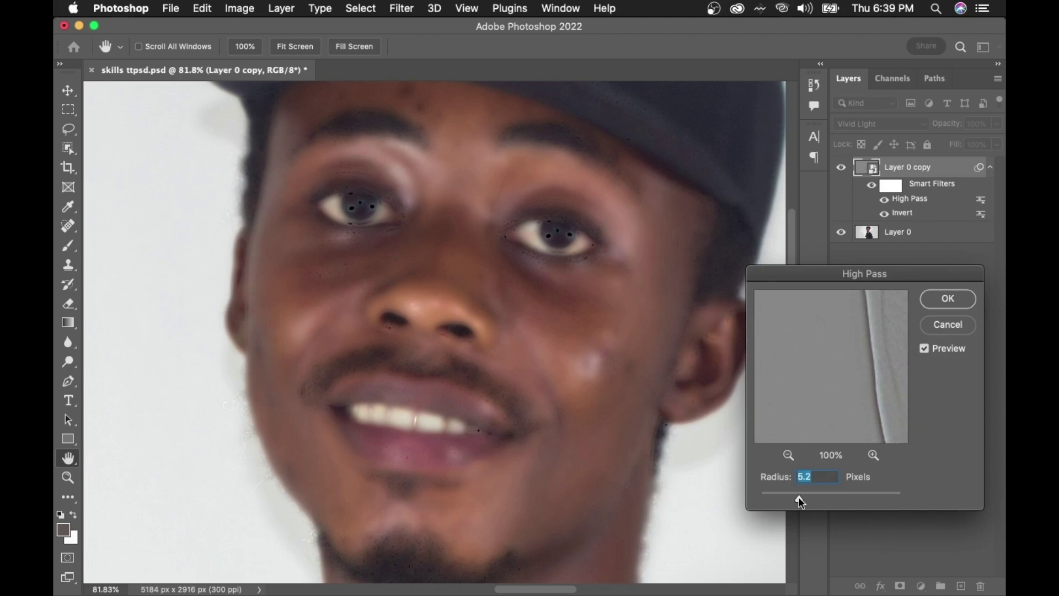
pyautogui.scroll(-3, 534, 471)
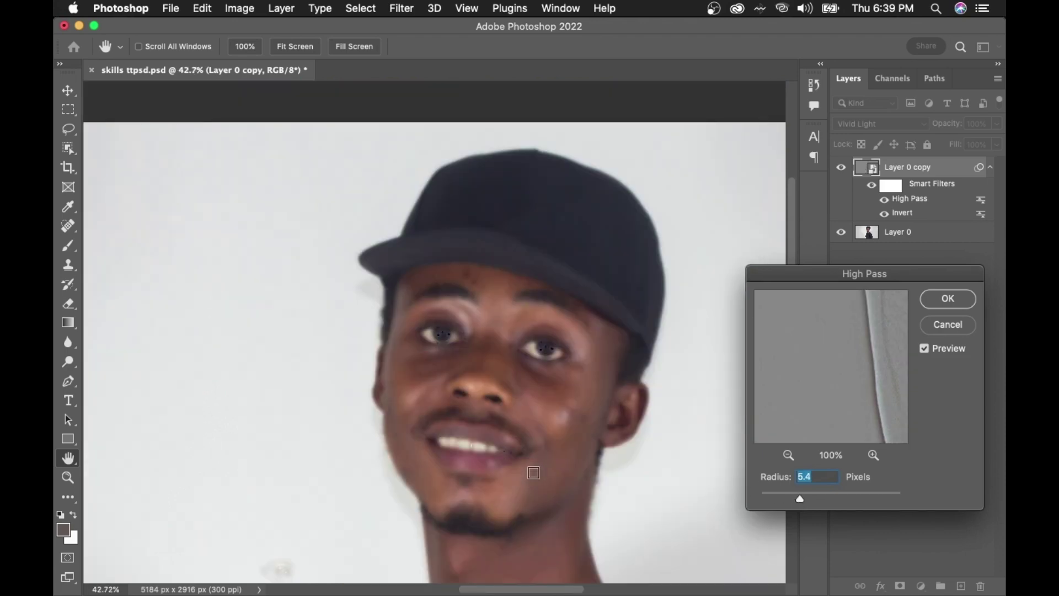
pyautogui.scroll(-3, 610, 522)
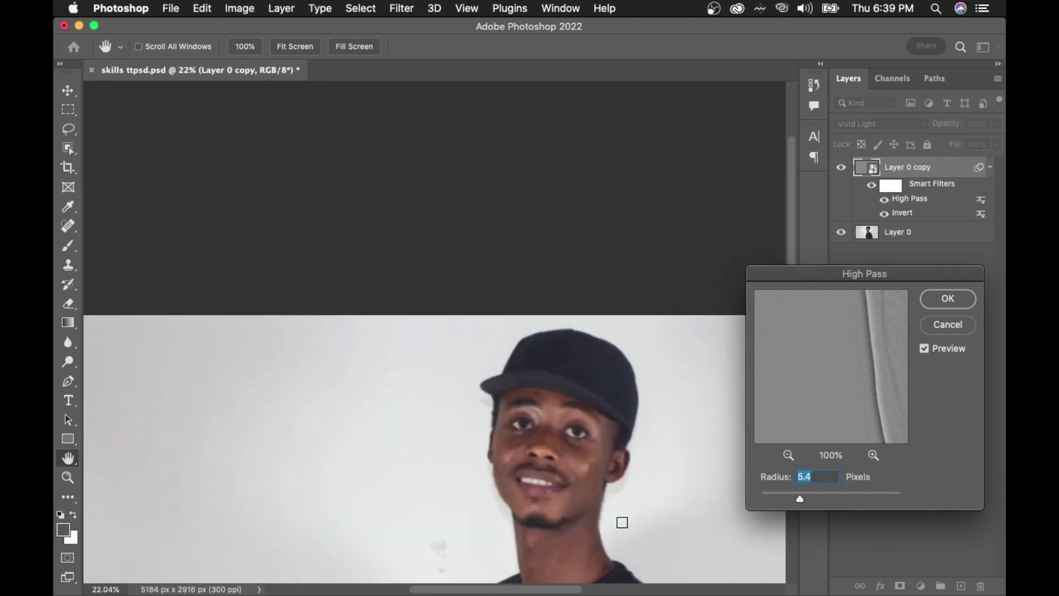
pyautogui.scroll(-5, 623, 522)
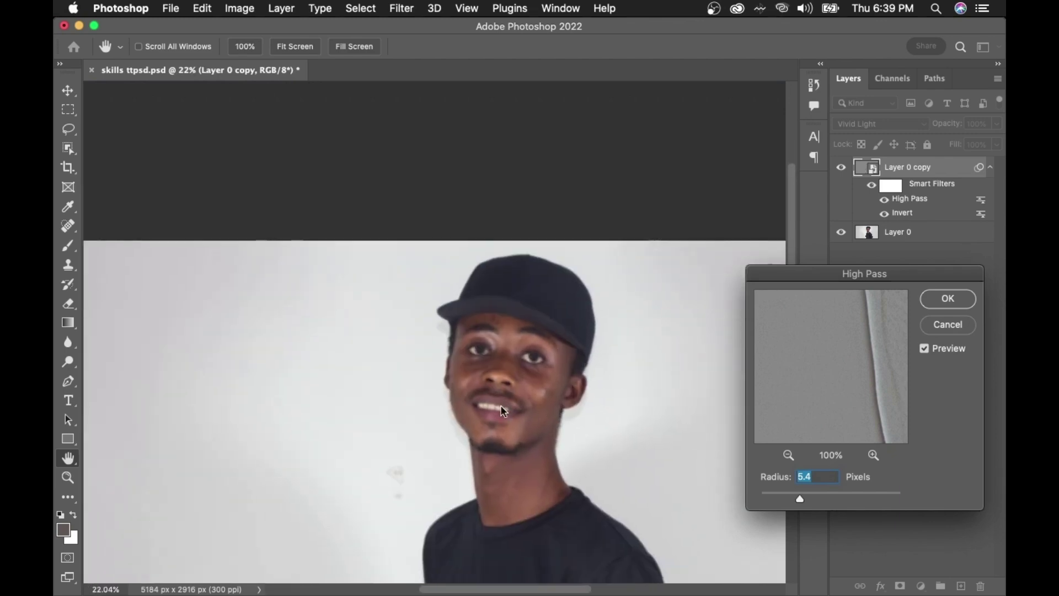
pyautogui.scroll(2, 490, 226)
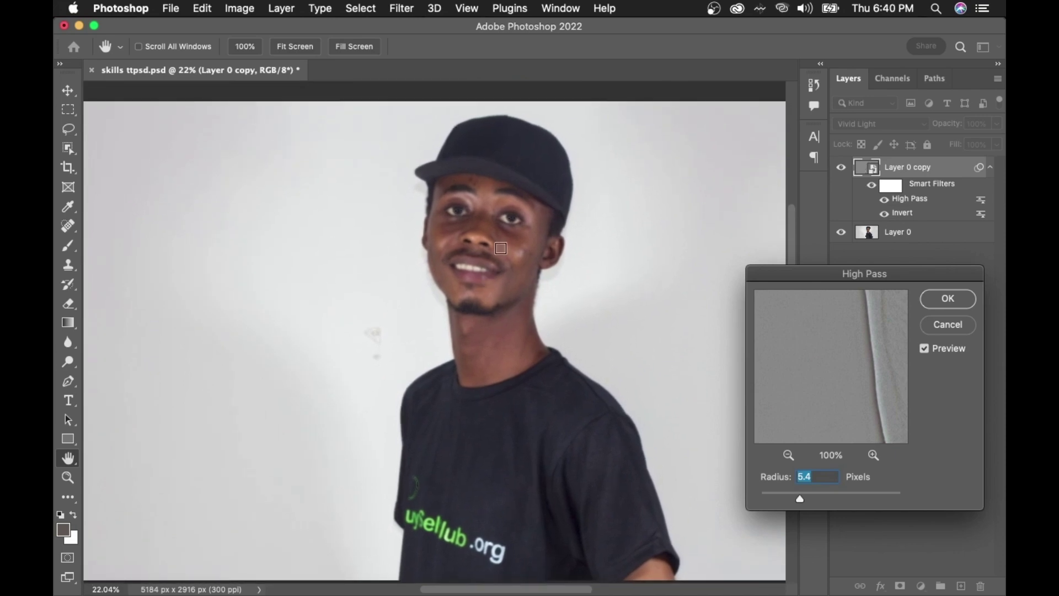
pyautogui.click(943, 300)
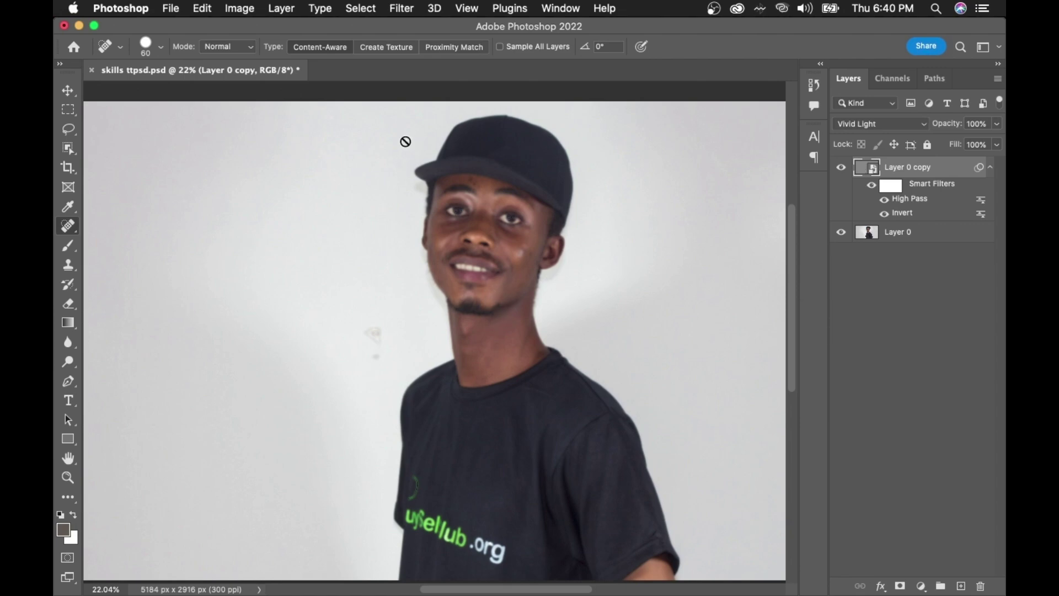
# Start a Gaussian Blur filter on the duplicate layer and place its dialog clear of the man's face.
pyautogui.click(401, 9)
pyautogui.click(401, 8)
pyautogui.click(401, 9)
pyautogui.click(400, 8)
pyautogui.click(396, 8)
pyautogui.moveTo(434, 207)
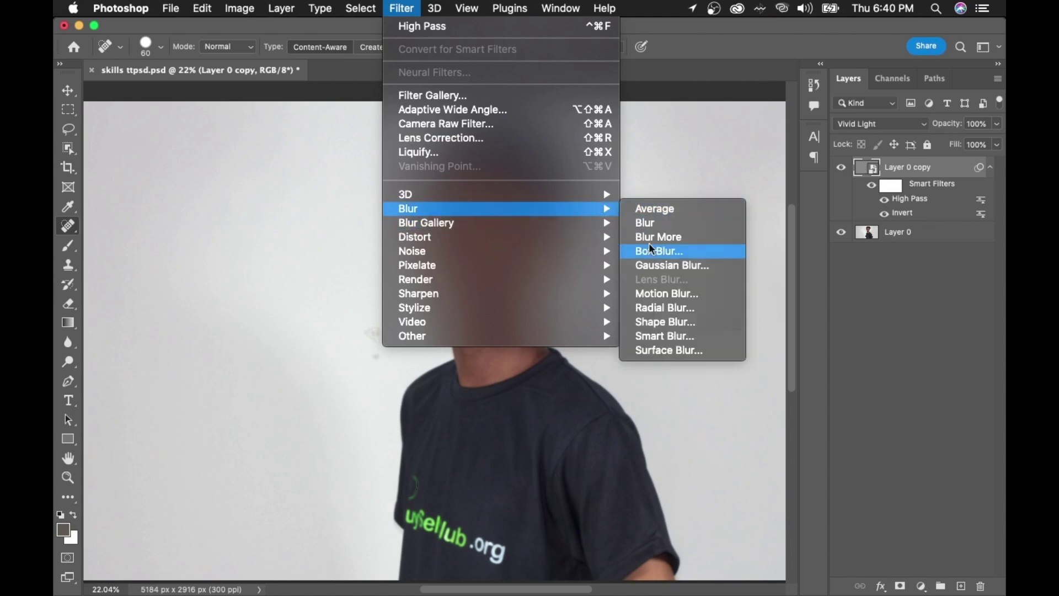
pyautogui.click(684, 266)
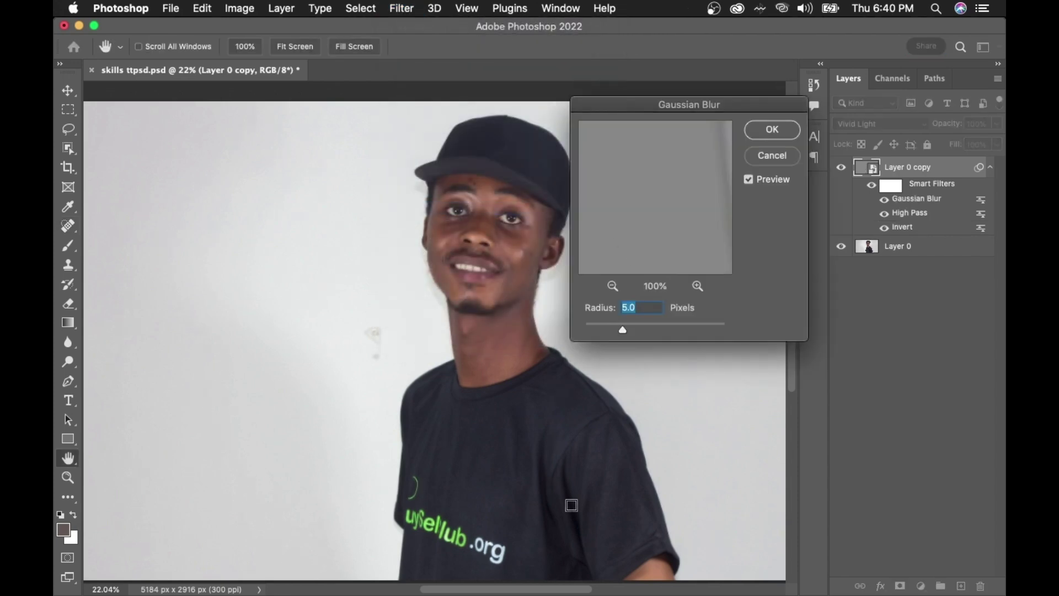
pyautogui.moveTo(609, 109); pyautogui.dragTo(756, 175)
# Try Gaussian Blur radii of 16.2, 2.8, 0.1 and 3.1 pixels, comparing the skin texture on the face.
pyautogui.scroll(6, 484, 235)
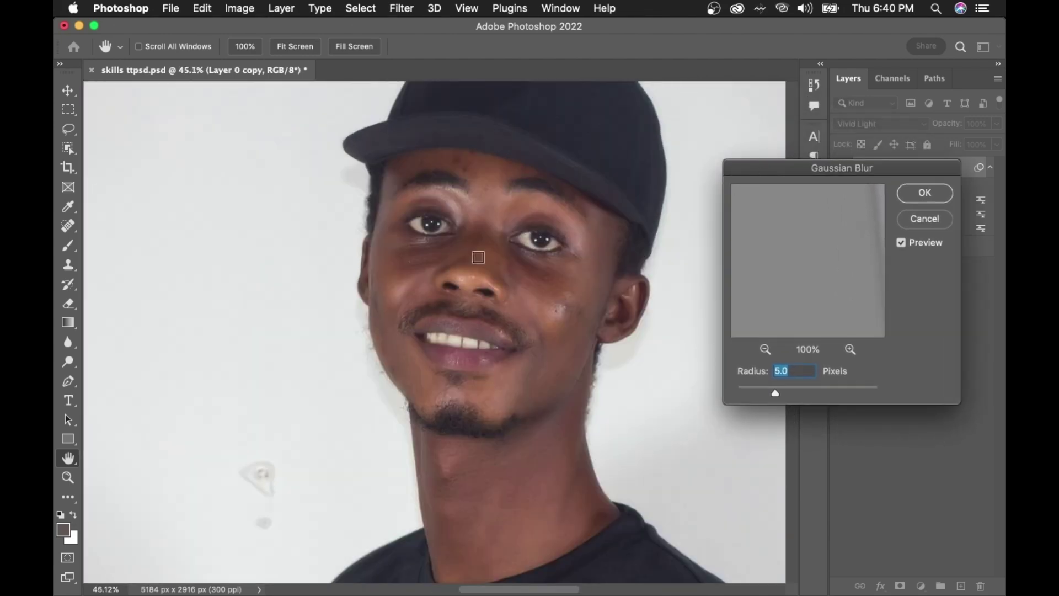
pyautogui.scroll(-4, 479, 265)
pyautogui.scroll(-5, 482, 292)
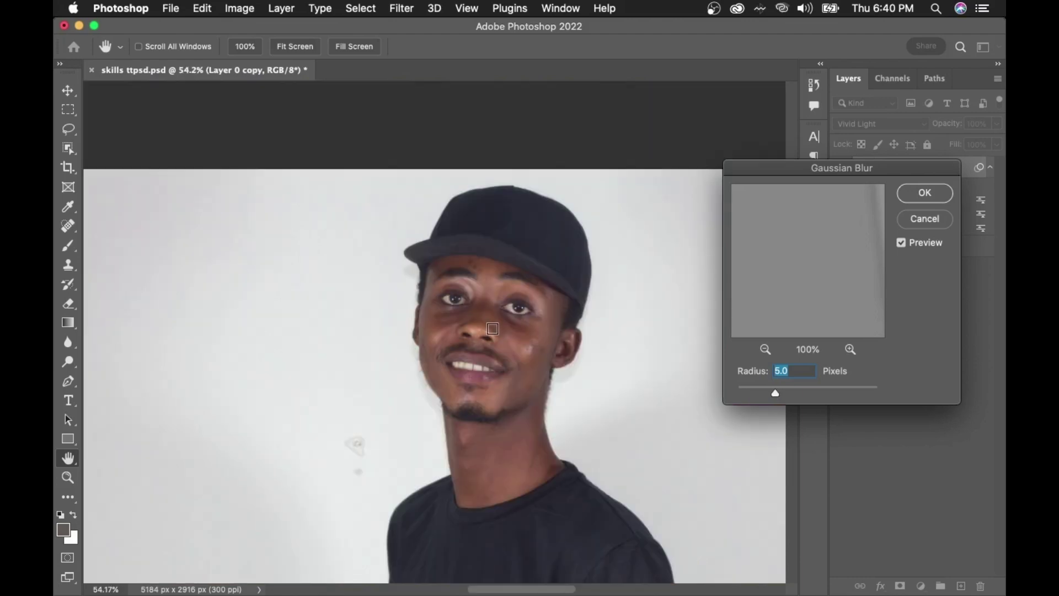
pyautogui.scroll(4, 507, 342)
pyautogui.scroll(3, 521, 356)
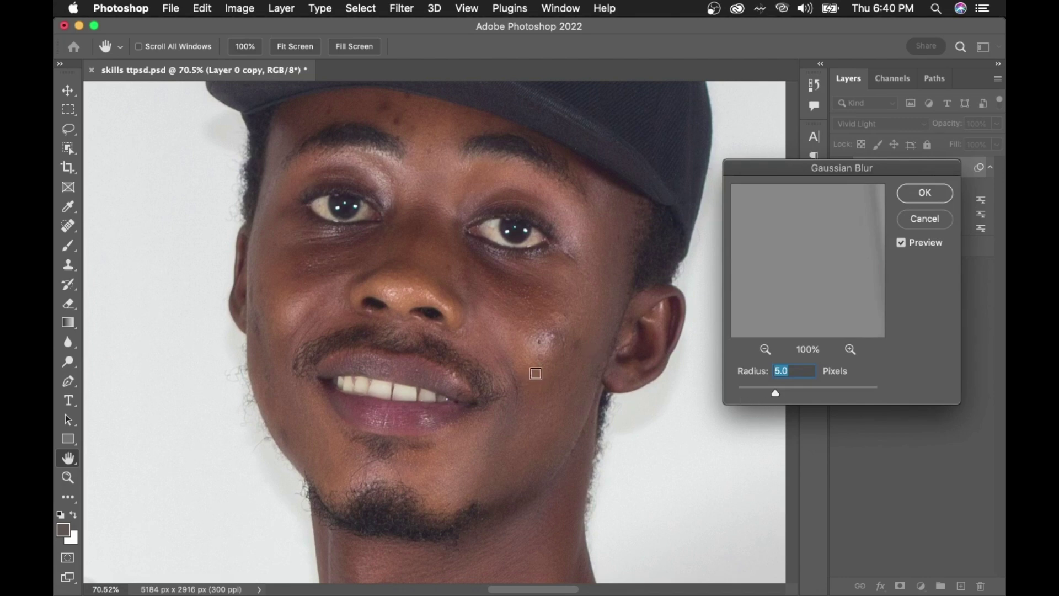
pyautogui.scroll(-3, 528, 374)
pyautogui.scroll(4, 579, 374)
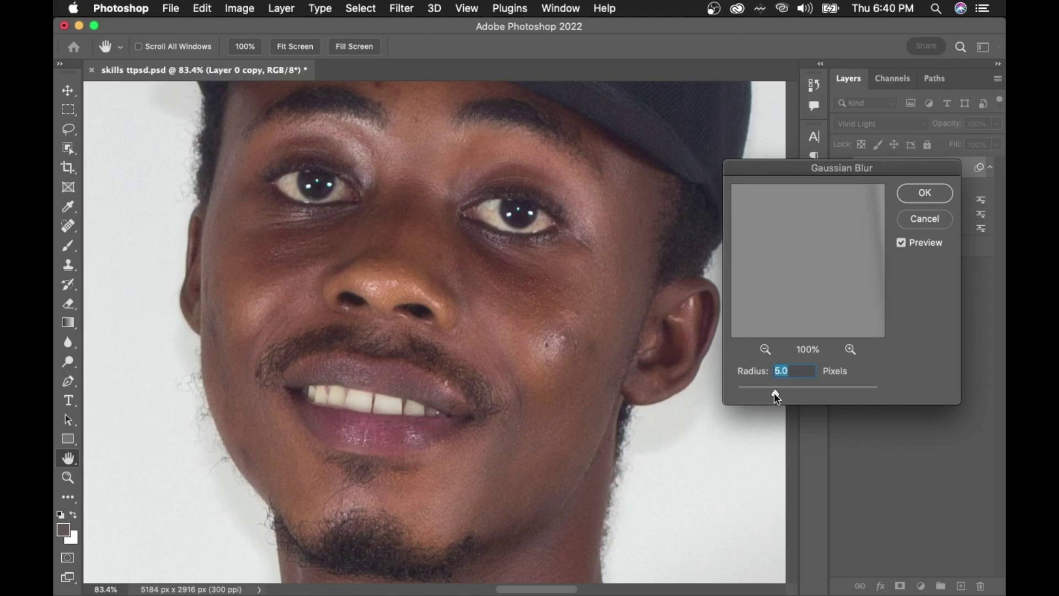
pyautogui.moveTo(774, 391); pyautogui.dragTo(796, 385)
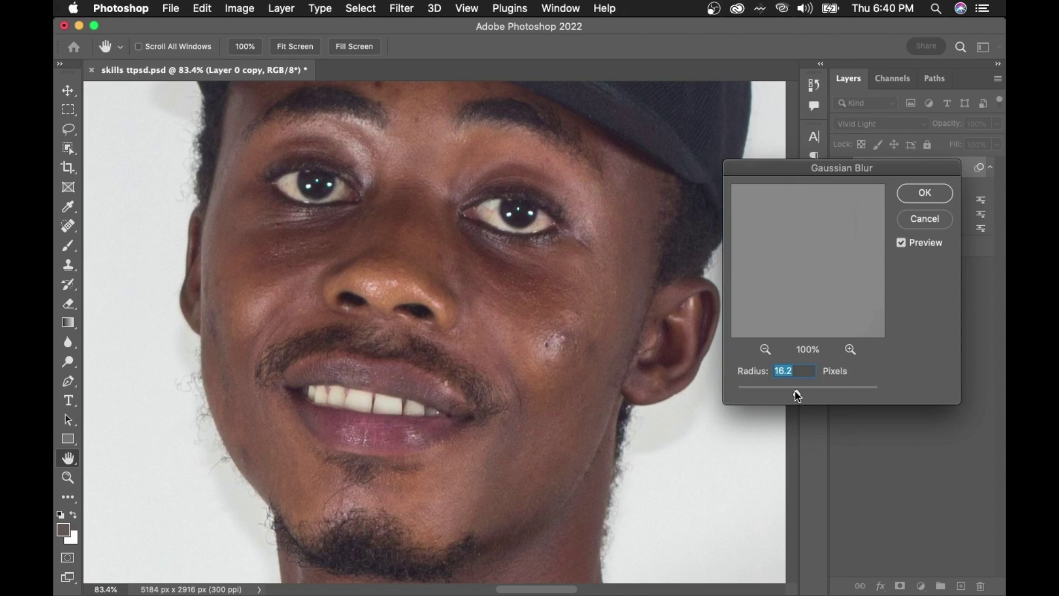
pyautogui.moveTo(795, 389)
pyautogui.mouseDown()
pyautogui.moveTo(754, 395)
pyautogui.moveTo(782, 402)
pyautogui.mouseUp()
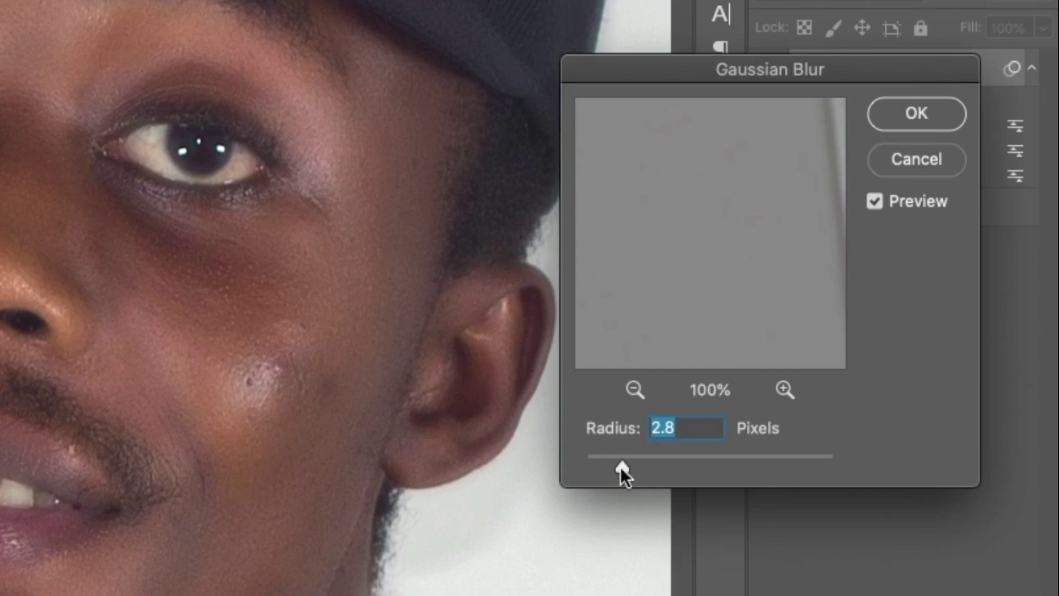
pyautogui.moveTo(621, 467); pyautogui.dragTo(583, 458)
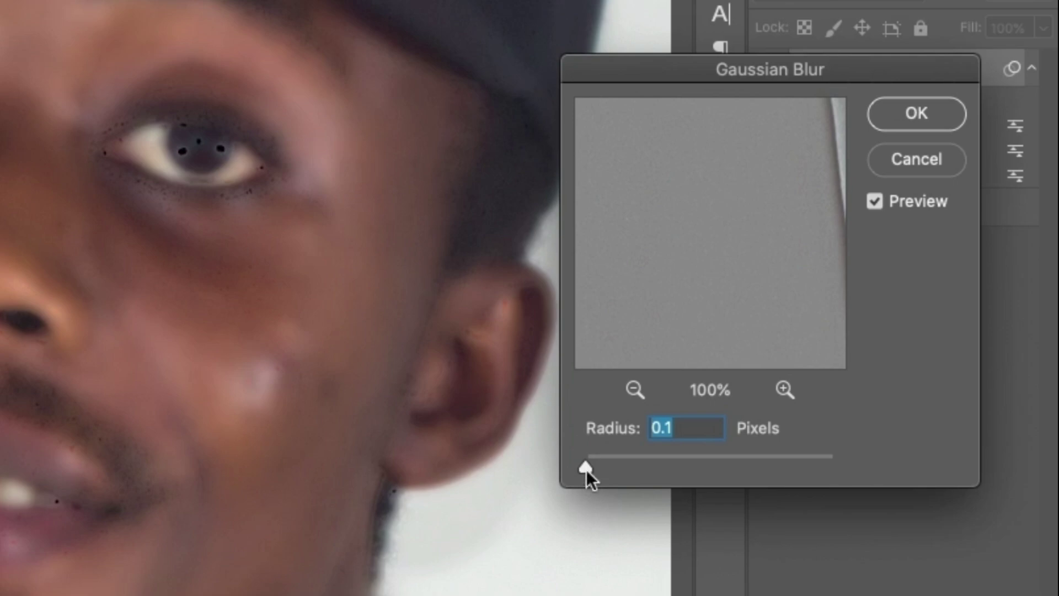
pyautogui.moveTo(584, 467); pyautogui.dragTo(626, 453)
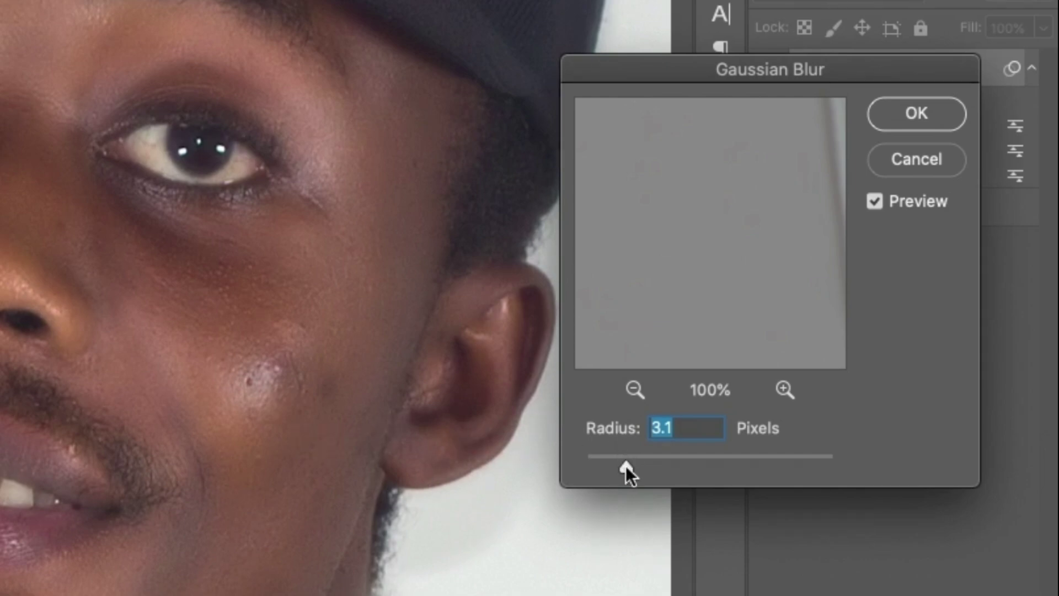
# Set the Gaussian Blur radius to 2.5 pixels, judging it by the cheek's skin texture.
pyautogui.scroll(3, 303, 449)
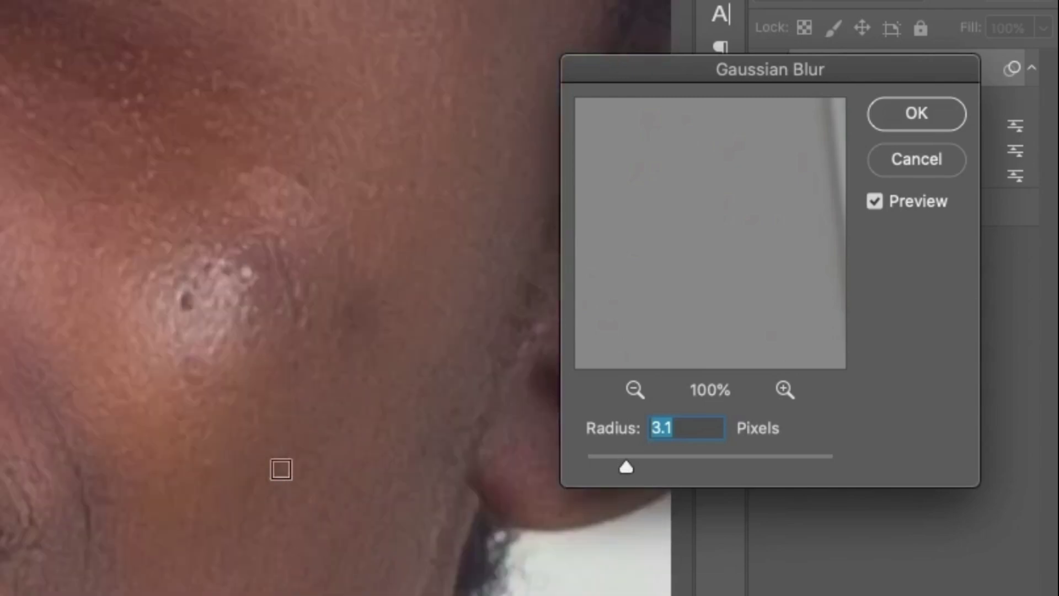
pyautogui.scroll(-3, 228, 491)
pyautogui.scroll(-2, 185, 480)
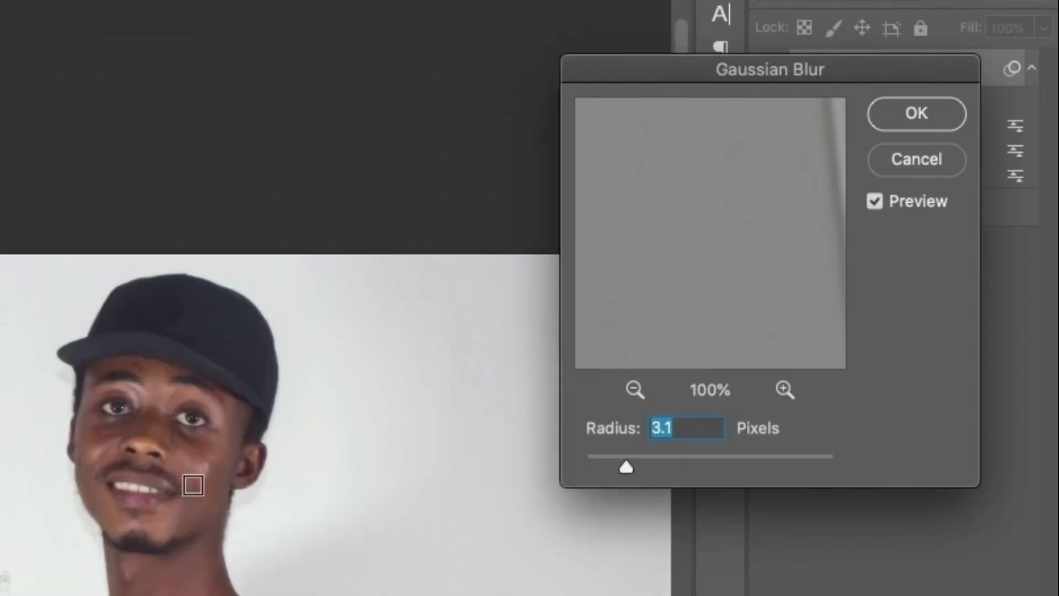
pyautogui.scroll(3, 118, 366)
pyautogui.scroll(1, 240, 372)
pyautogui.scroll(-1, 300, 404)
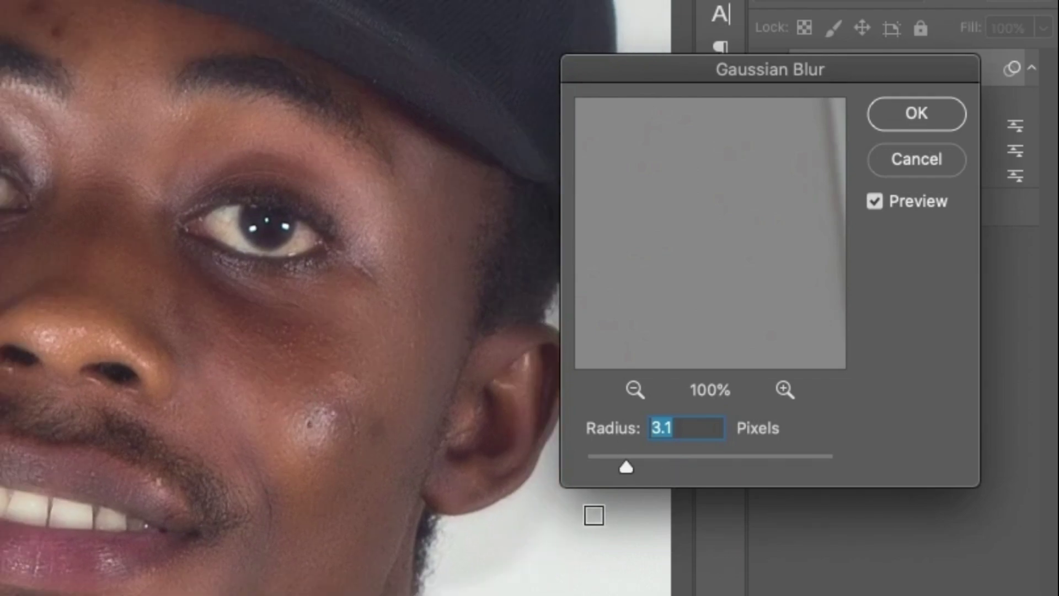
pyautogui.moveTo(625, 466); pyautogui.dragTo(618, 464)
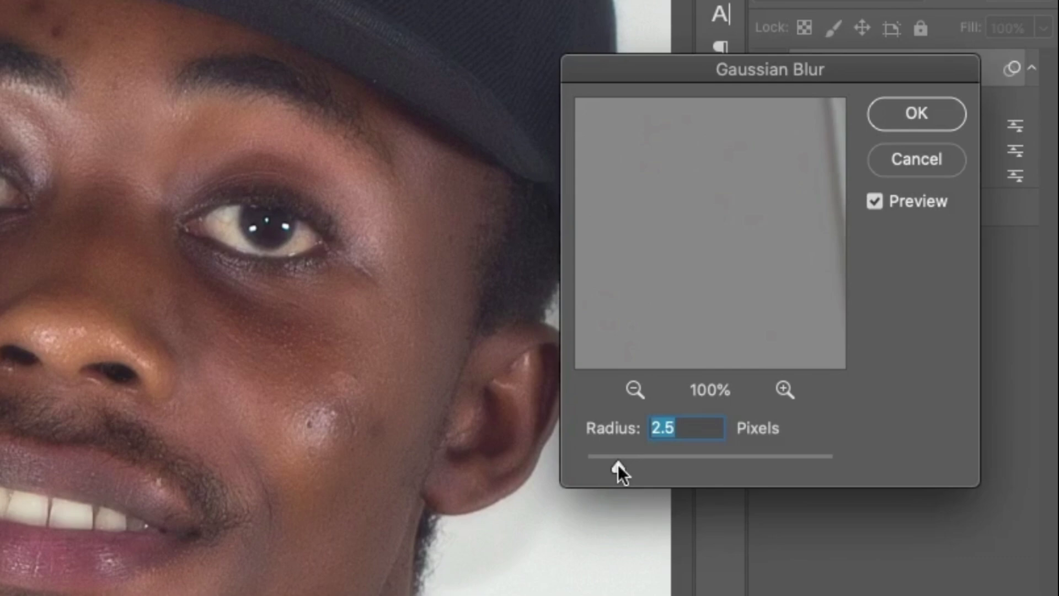
pyautogui.moveTo(617, 464); pyautogui.dragTo(617, 466)
# Check the blur preview on the eyes and cheek, and apply the Gaussian Blur filter to the duplicate layer.
pyautogui.scroll(-2, 378, 508)
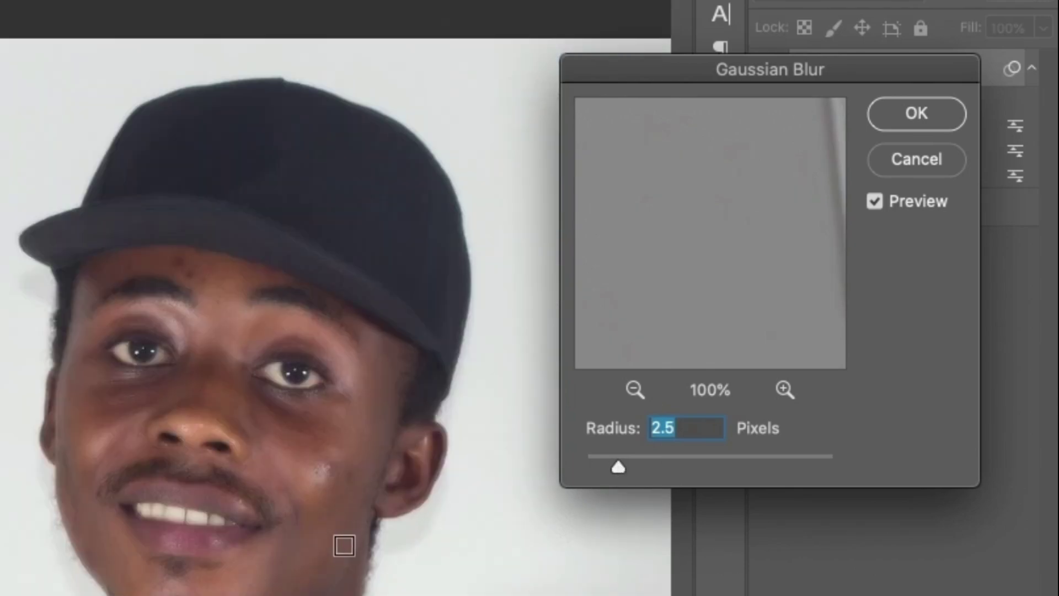
pyautogui.scroll(-2, 337, 537)
pyautogui.scroll(2, 224, 411)
pyautogui.scroll(3, 79, 385)
pyautogui.scroll(-4, 79, 385)
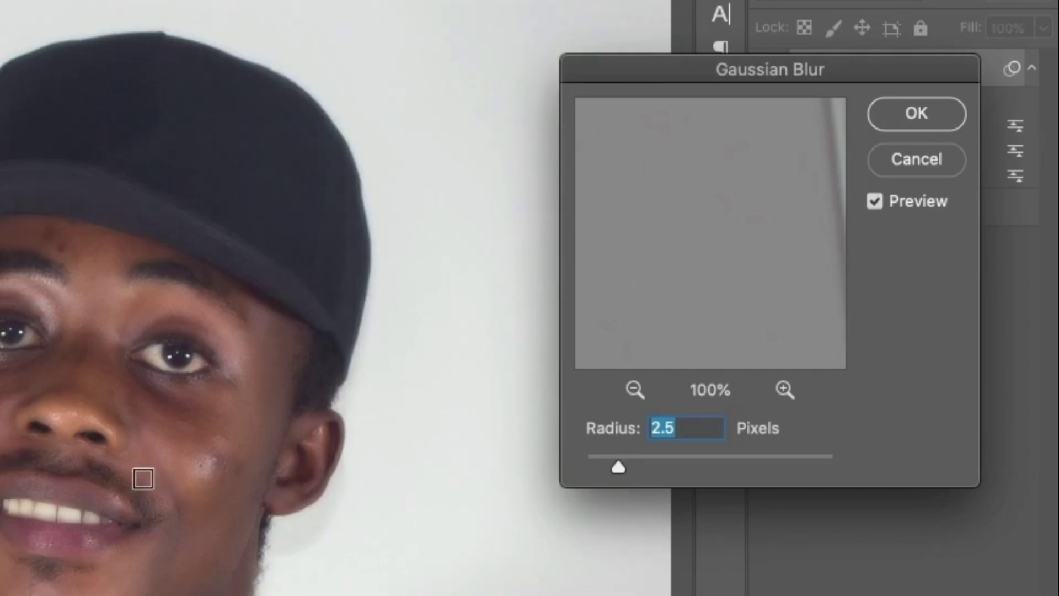
pyautogui.scroll(5, 83, 360)
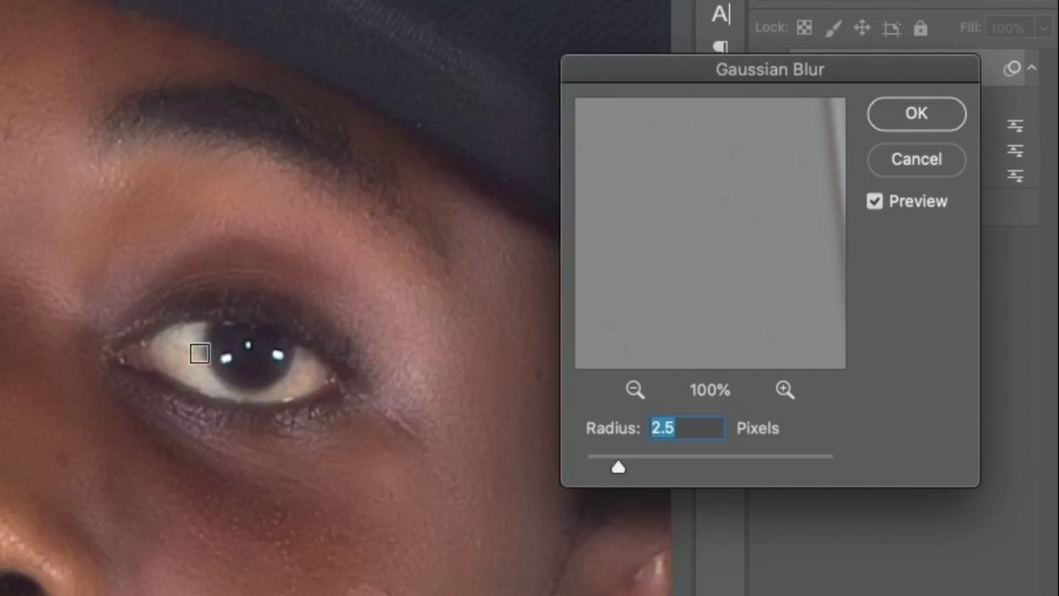
pyautogui.scroll(-2, 141, 459)
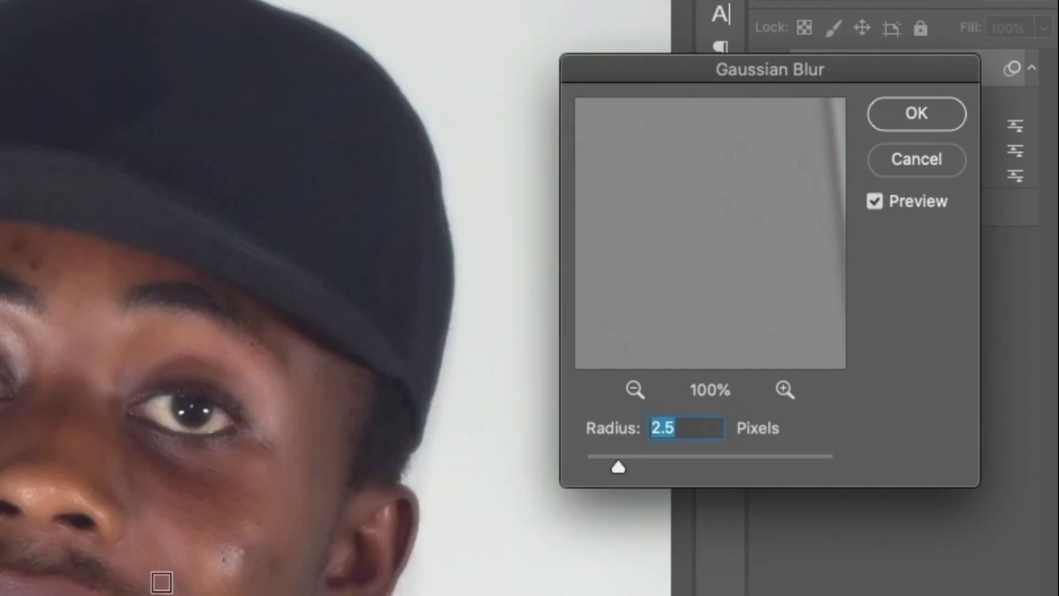
pyautogui.scroll(-3, 143, 570)
pyautogui.scroll(4, 127, 574)
pyautogui.scroll(-1, 111, 575)
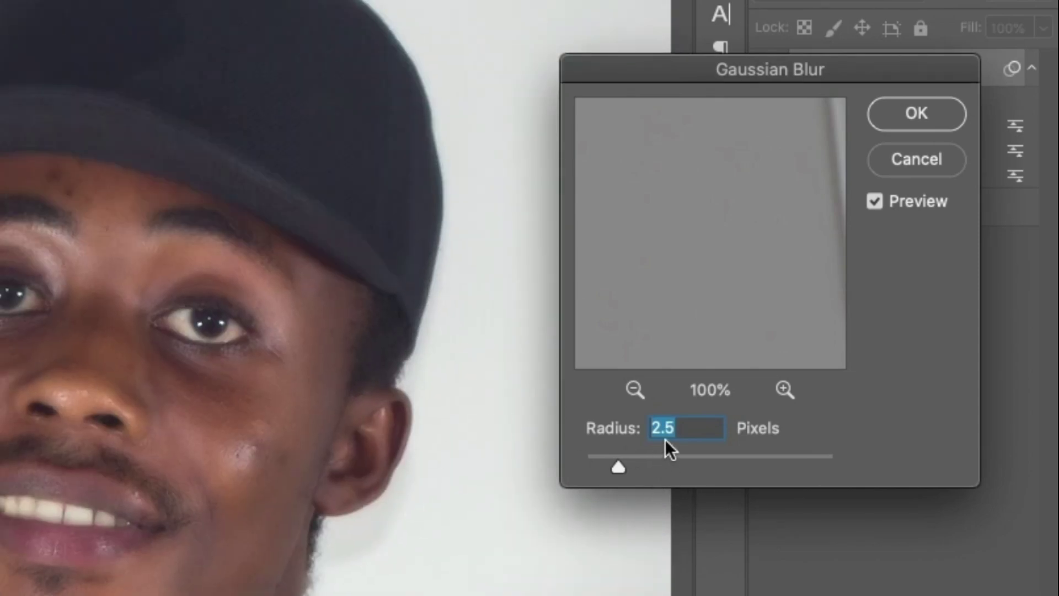
pyautogui.scroll(-1, 229, 515)
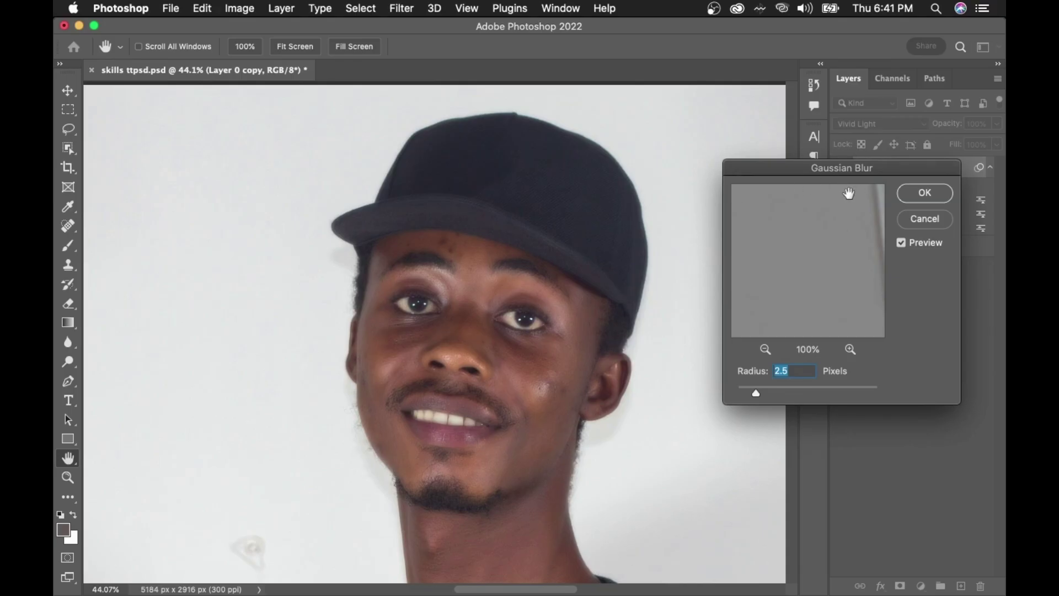
pyautogui.click(894, 190)
pyautogui.press('j')
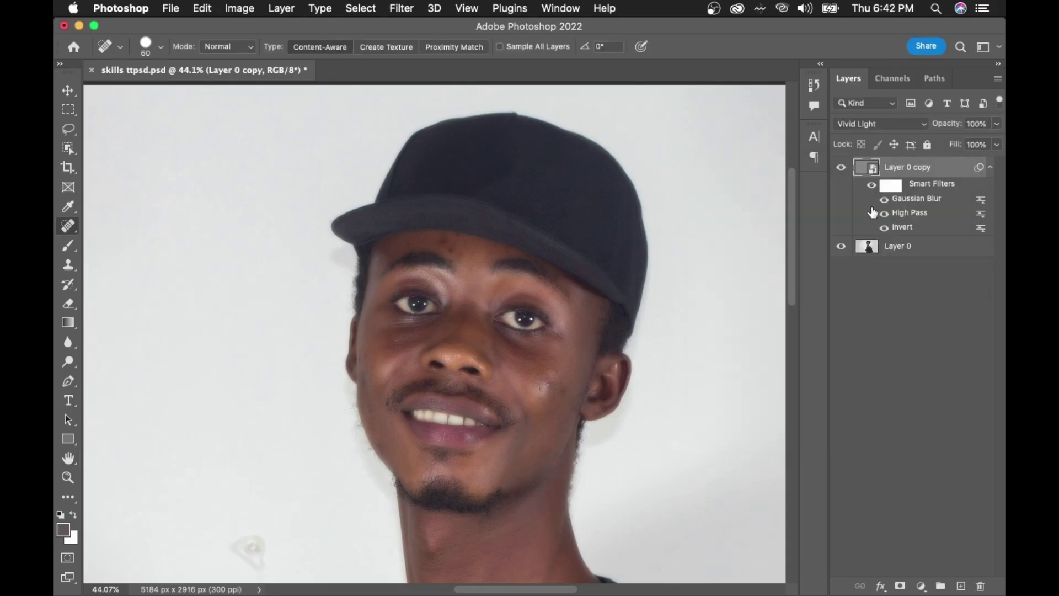
# Compare the whole face with the smoothing duplicate layer hidden and shown, leaving the original layer selected.
pyautogui.scroll(-10, 530, 371)
pyautogui.scroll(8, 572, 436)
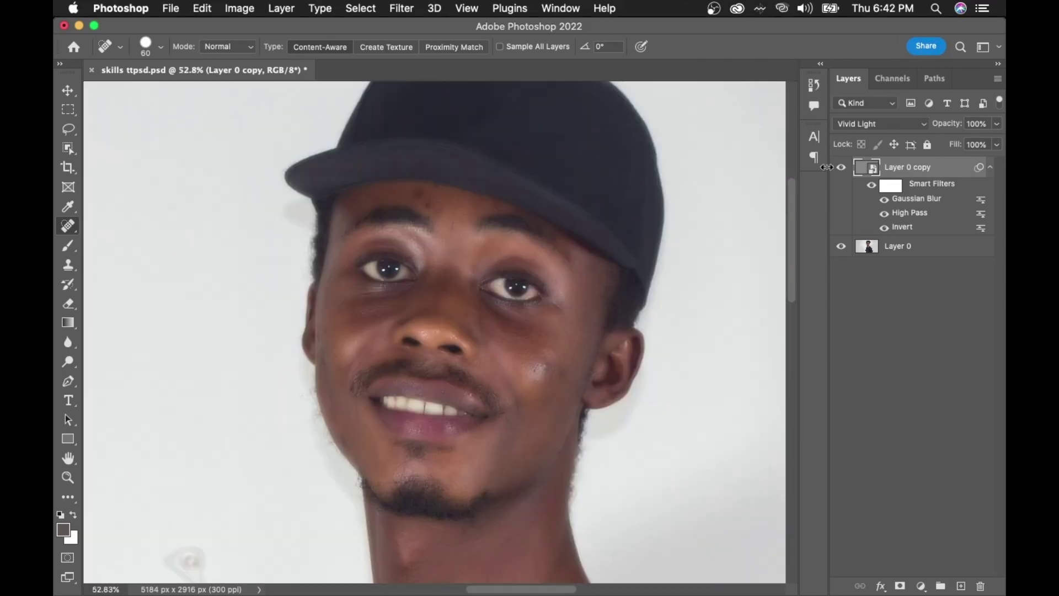
pyautogui.click(840, 168)
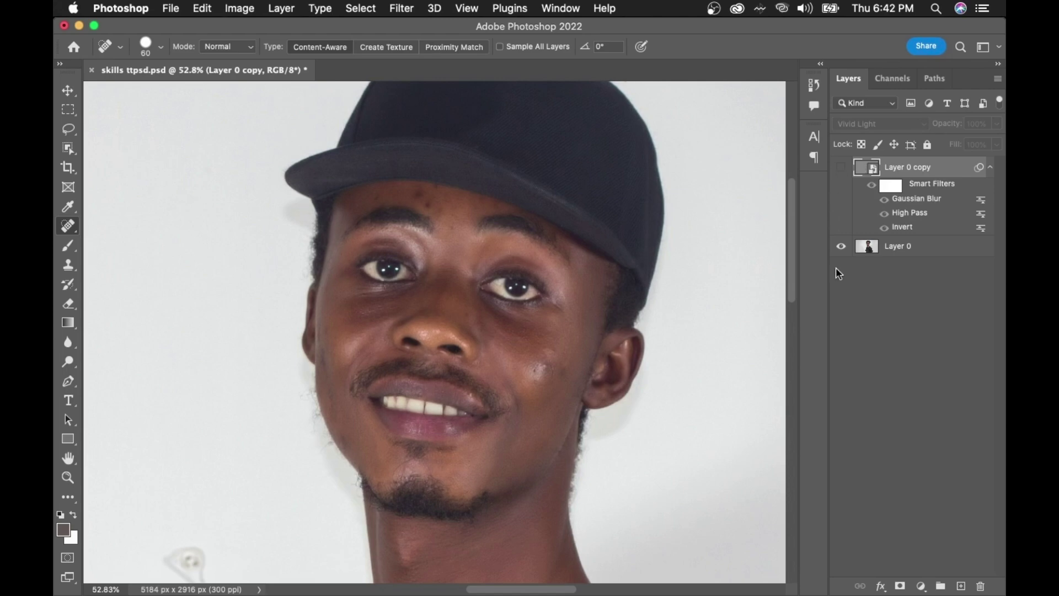
pyautogui.click(940, 251)
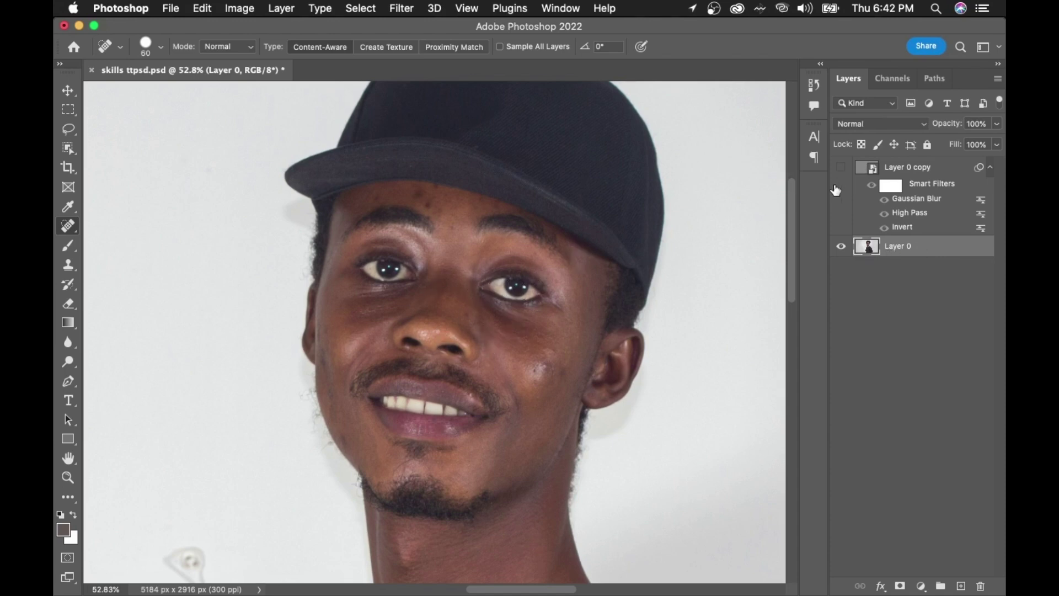
pyautogui.click(841, 168)
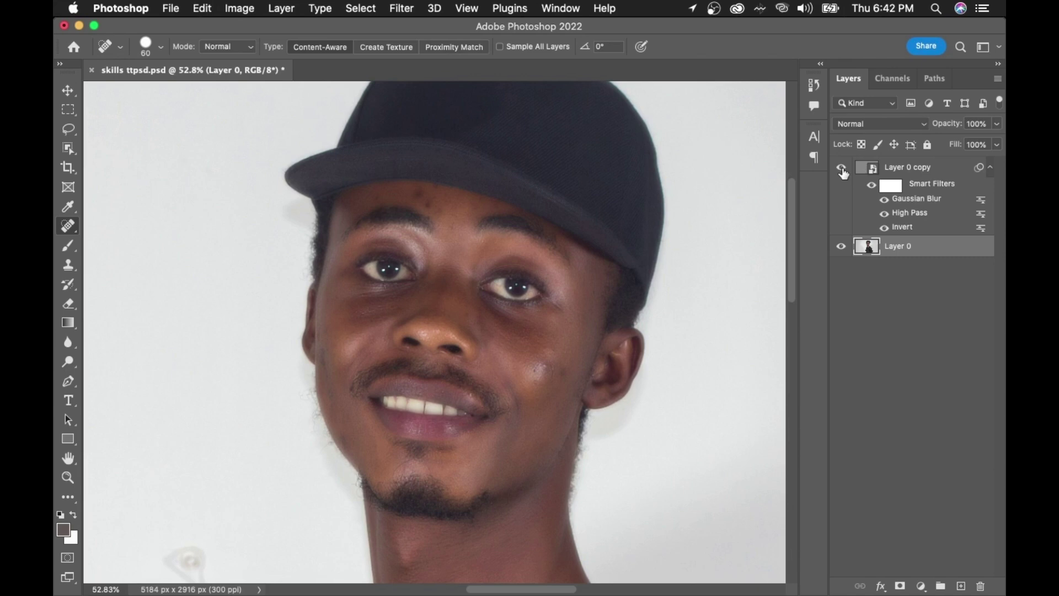
# Inspect the skin around the eyes and nose close up, switching the duplicate layer's visibility off and on.
pyautogui.scroll(-5, 378, 255)
pyautogui.scroll(10, 378, 243)
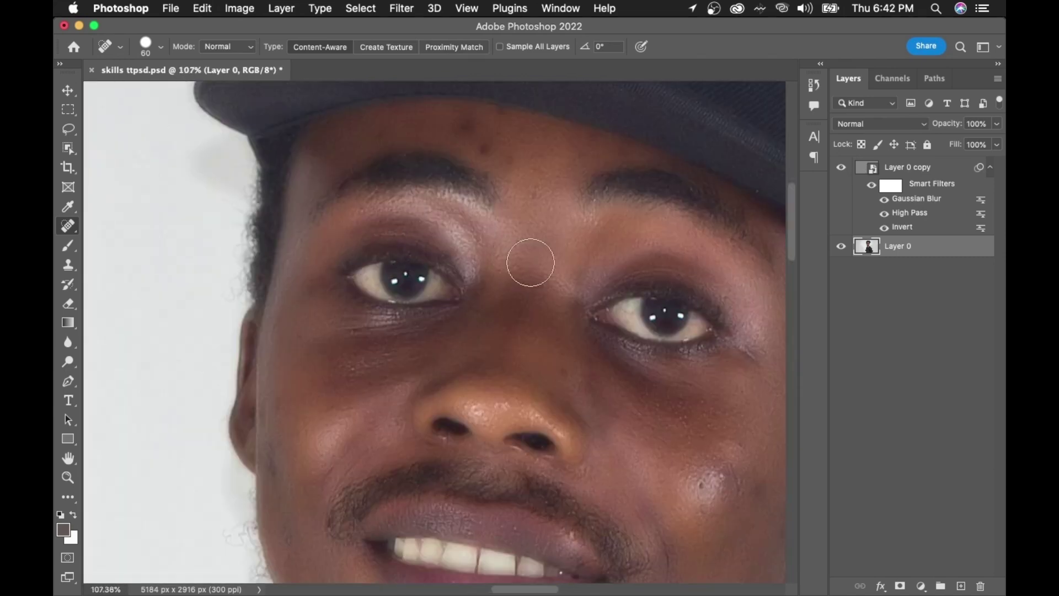
pyautogui.click(842, 170)
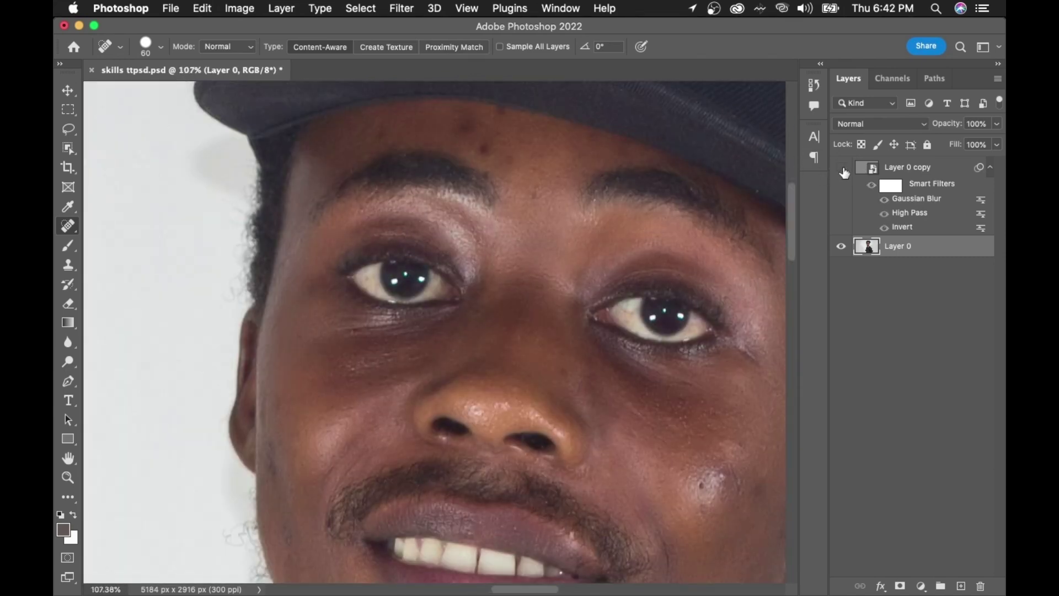
pyautogui.click(842, 170)
pyautogui.click(842, 170)
pyautogui.click(842, 170)
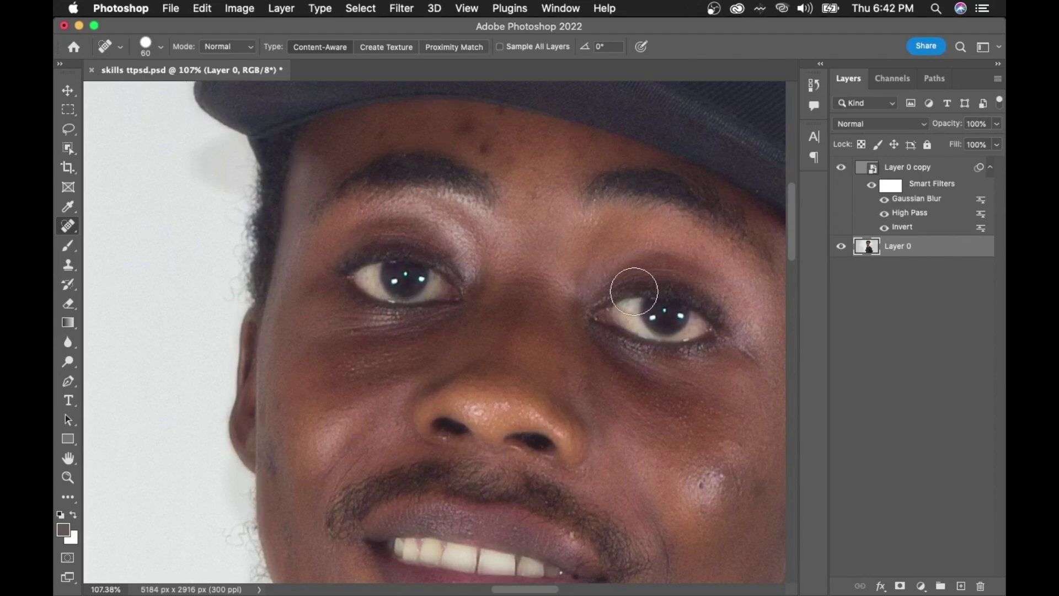
pyautogui.moveTo(597, 314); pyautogui.dragTo(464, 296)
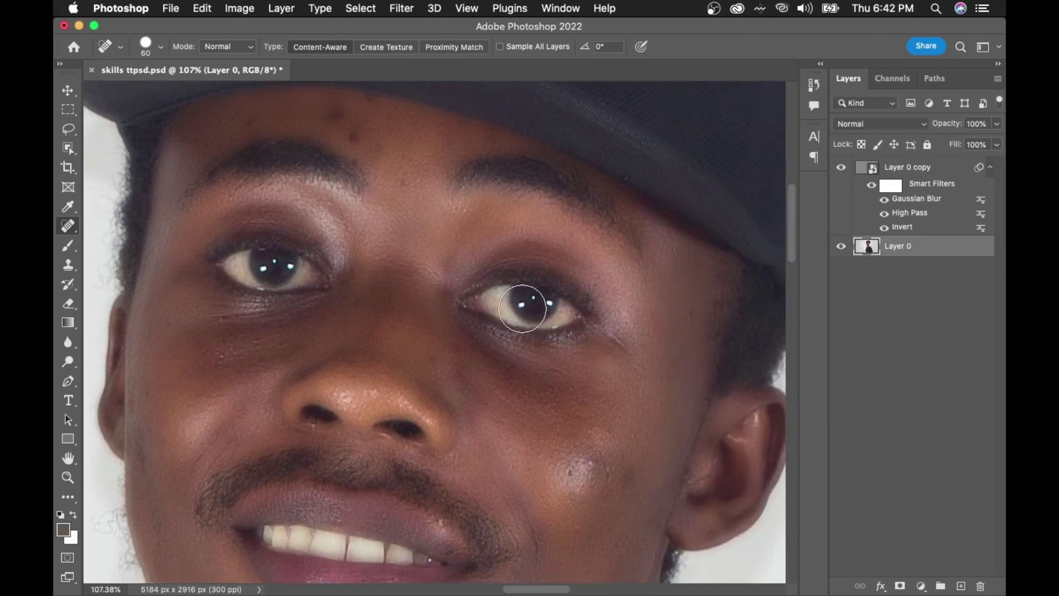
pyautogui.scroll(-4, 518, 331)
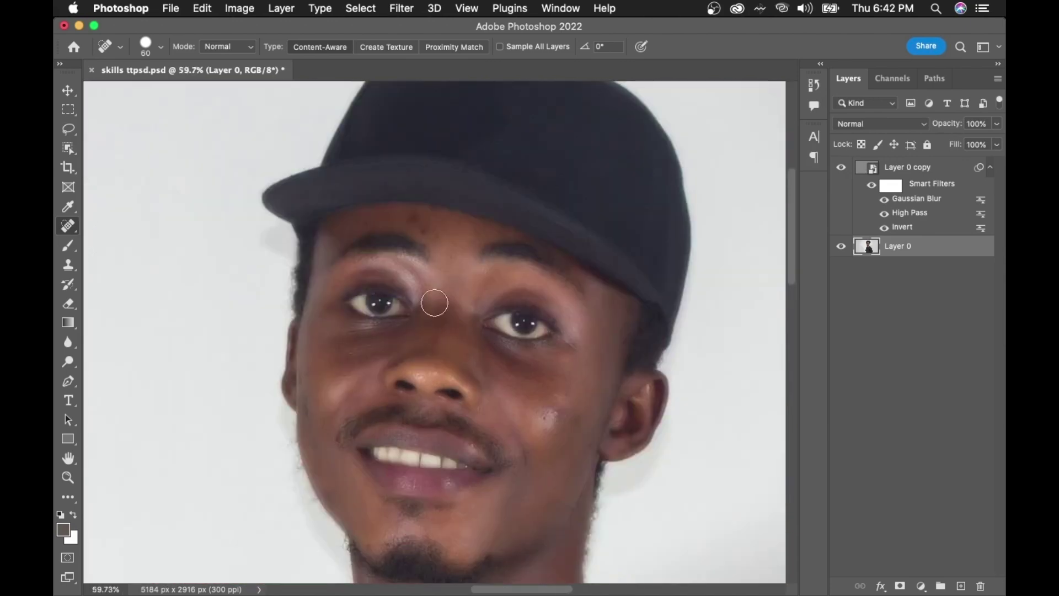
pyautogui.scroll(-1, 475, 389)
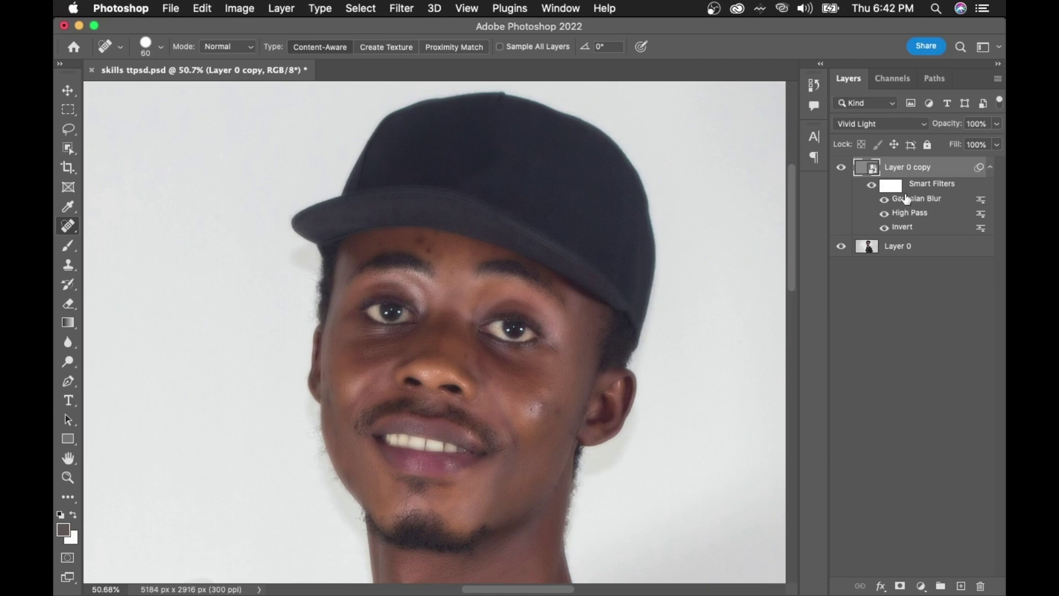
# Add a layer mask to the duplicate layer and invert it to black.
pyautogui.click(899, 586)
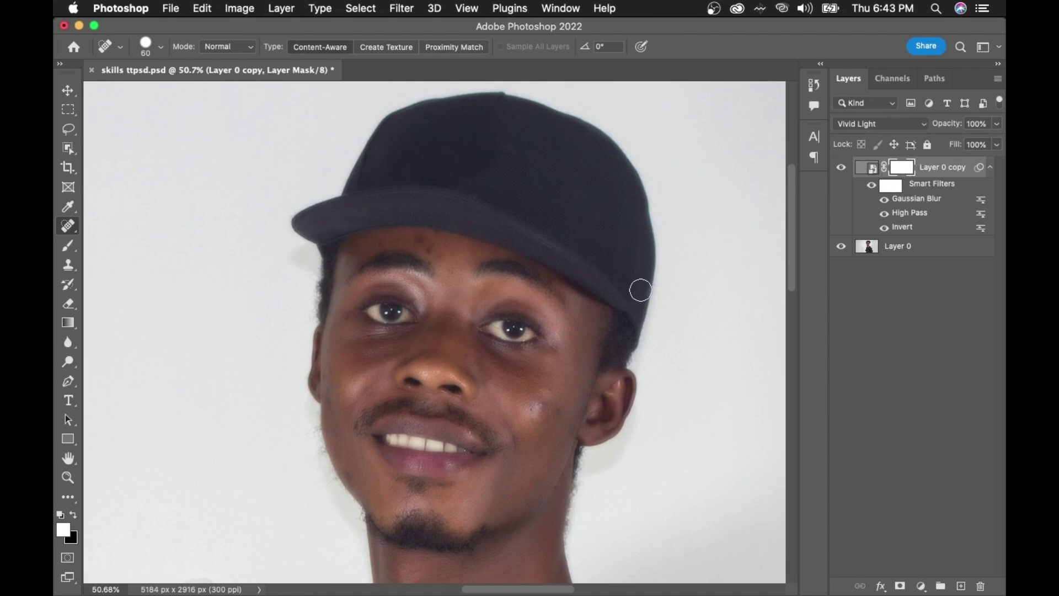
pyautogui.click(234, 9)
pyautogui.moveTo(246, 47)
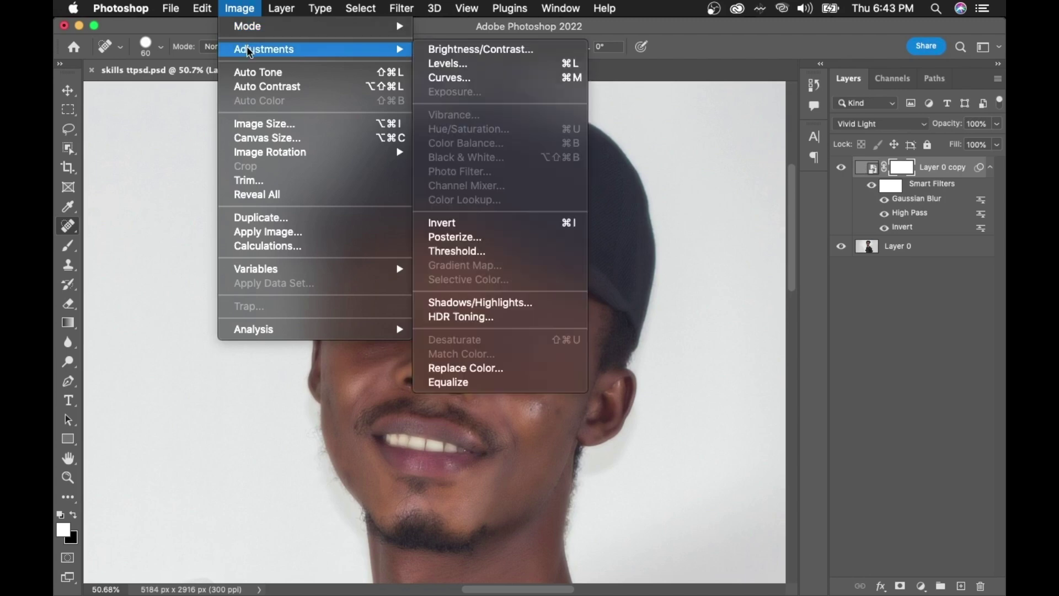
pyautogui.click(465, 226)
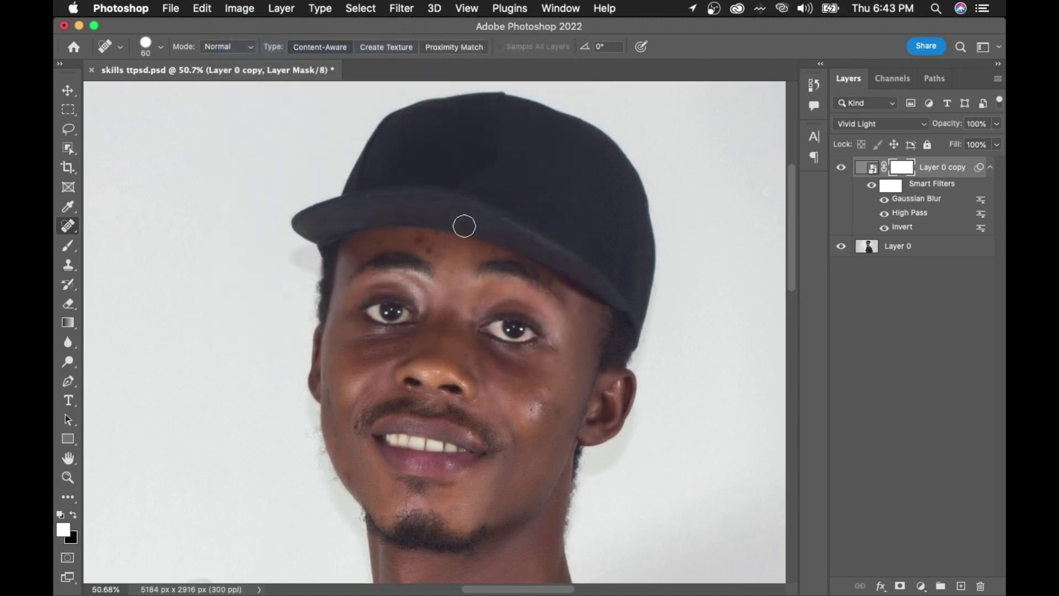
# Examine the face's skin texture up close and from afar with the smoothing effect masked out.
pyautogui.scroll(-3, 464, 399)
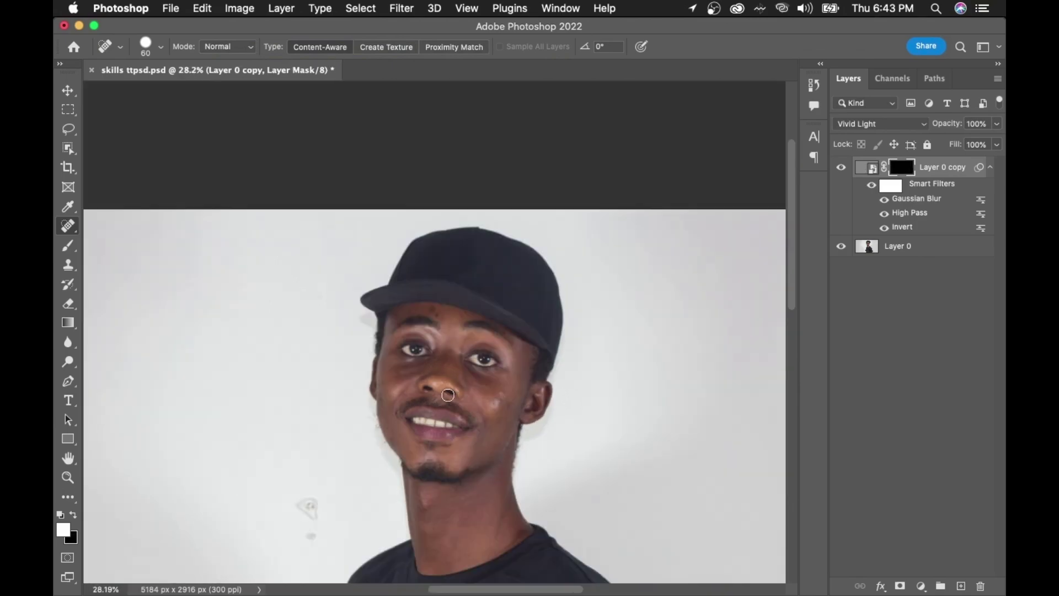
pyautogui.scroll(10, 441, 386)
pyautogui.scroll(-8, 426, 379)
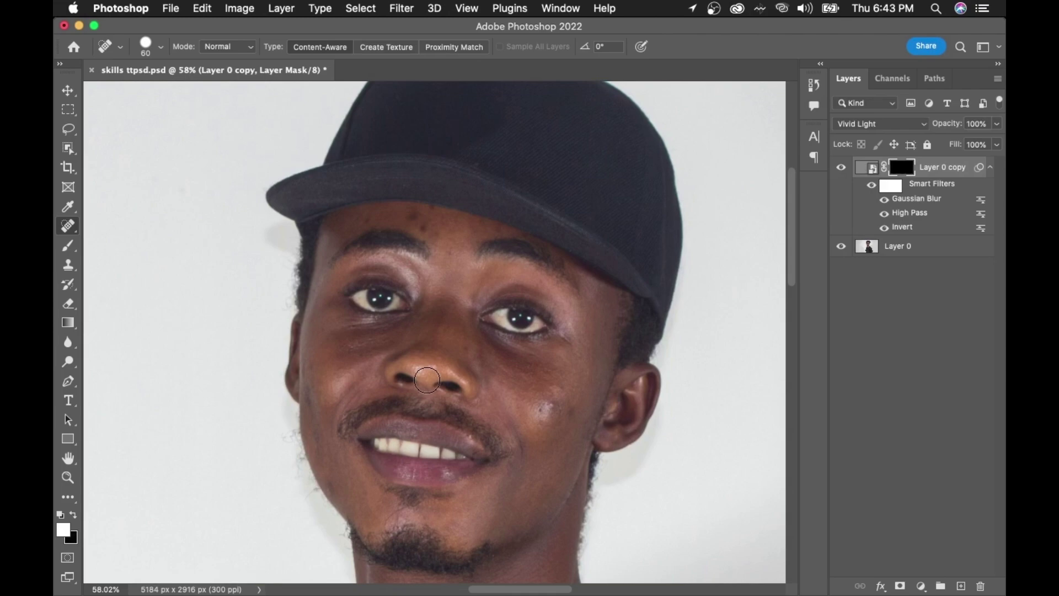
pyautogui.scroll(-1, 427, 380)
pyautogui.scroll(5, 432, 347)
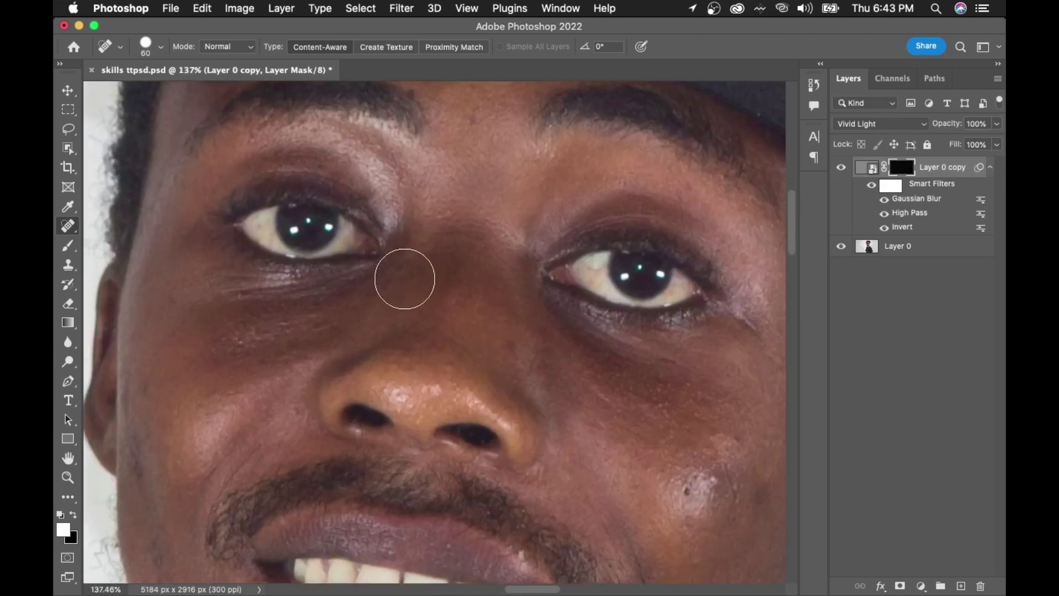
pyautogui.scroll(1, 414, 298)
pyautogui.scroll(-5, 435, 342)
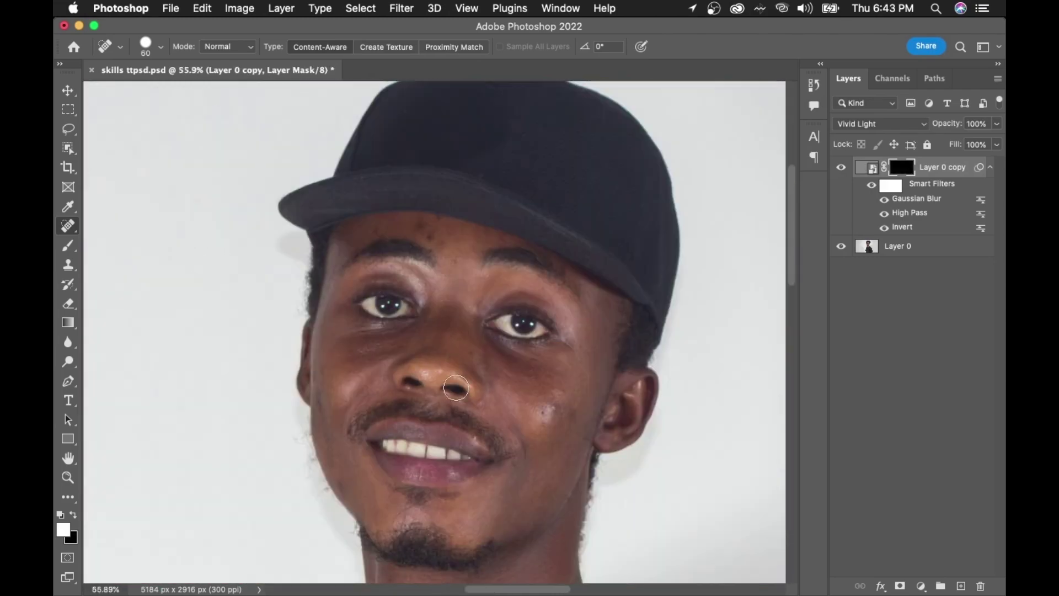
pyautogui.scroll(-1, 488, 538)
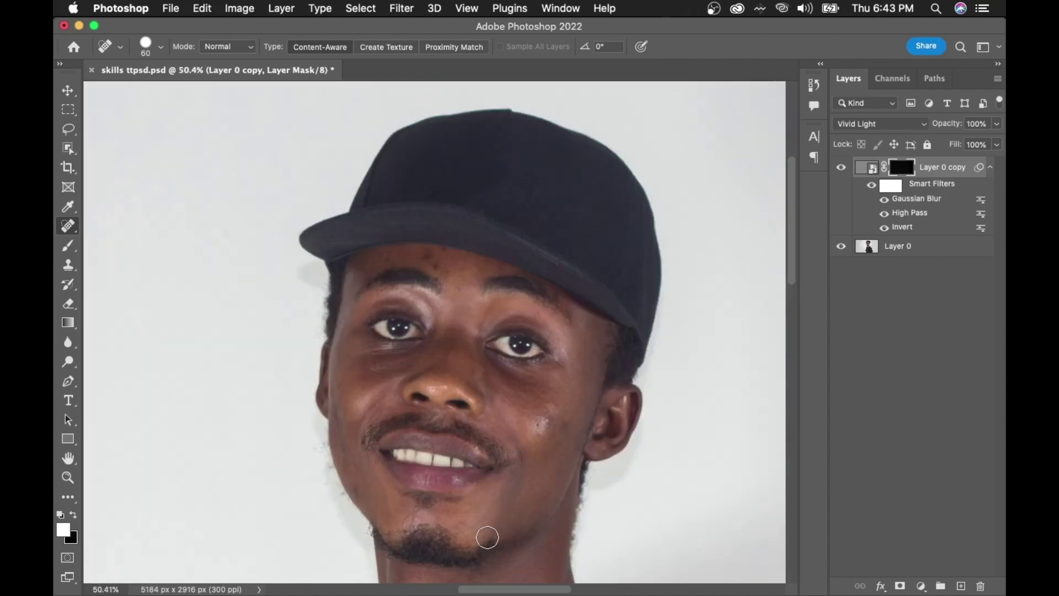
# Frame the face and neck and choose the Brush Tool for painting on the duplicate layer's mask.
pyautogui.press('v')
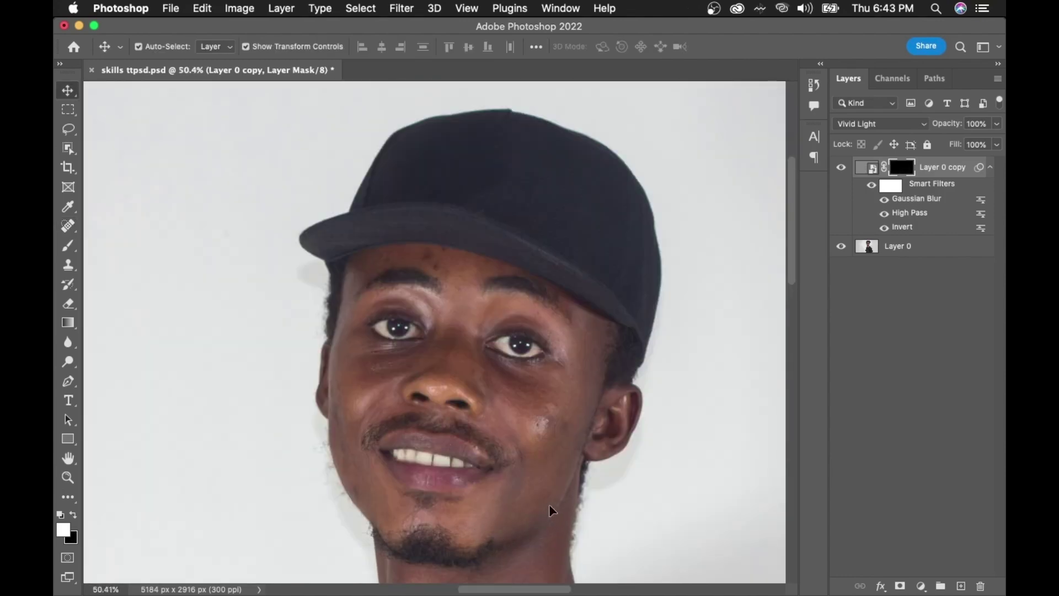
pyautogui.moveTo(553, 520); pyautogui.dragTo(563, 434)
pyautogui.scroll(2, 508, 377)
pyautogui.scroll(-1, 491, 344)
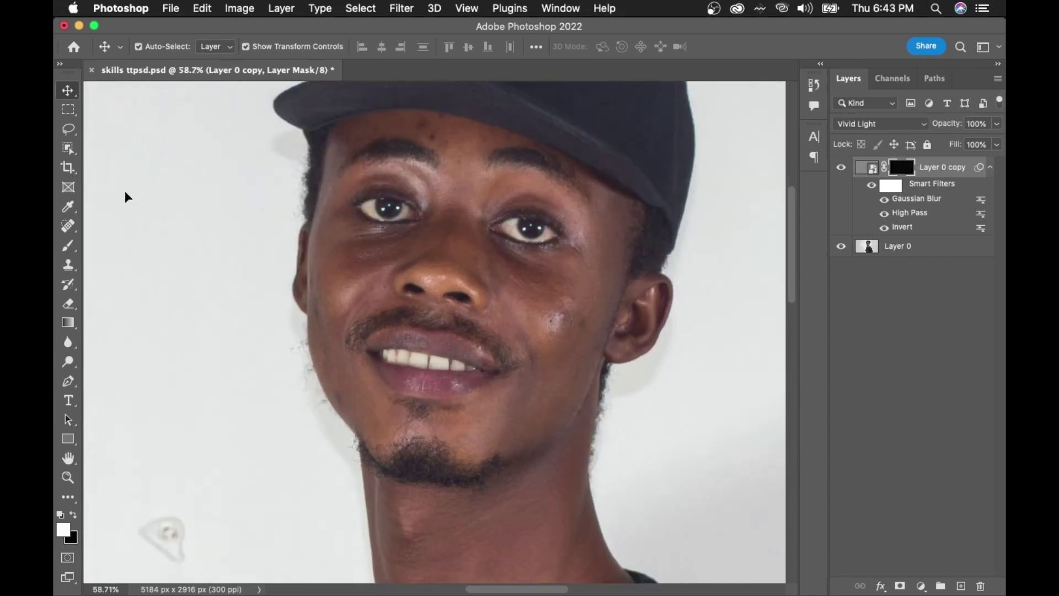
pyautogui.click(69, 247)
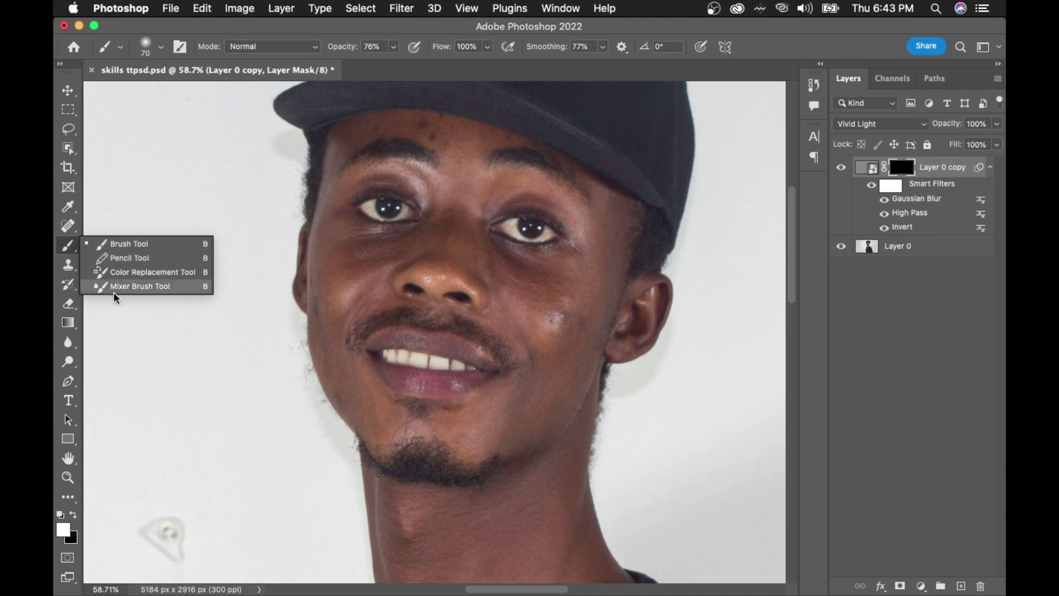
pyautogui.click(114, 243)
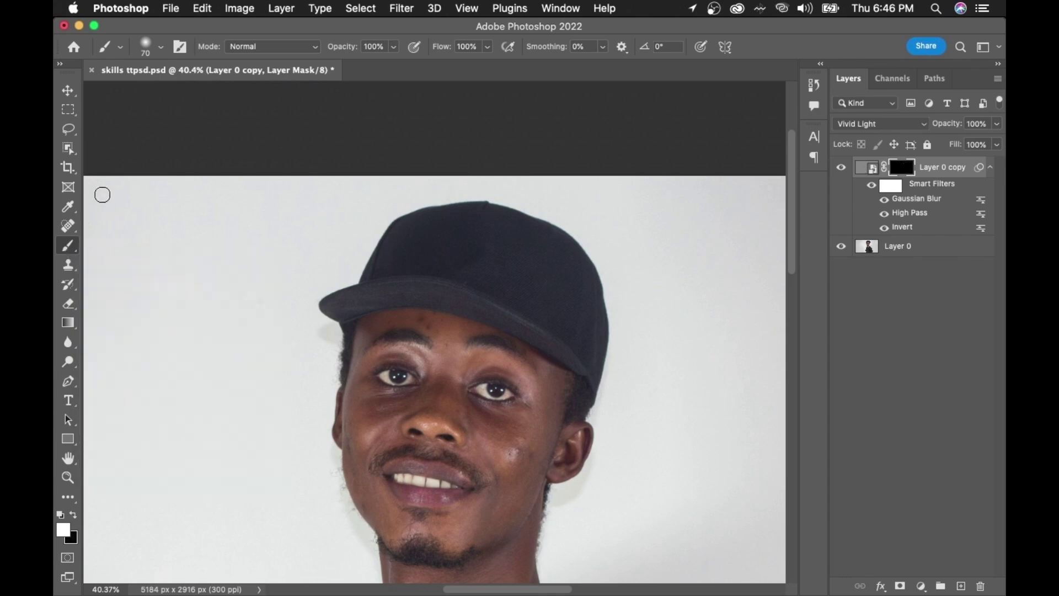
# Set the soft brush's size to 137 px, keeping its hardness at 0%.
pyautogui.click(161, 50)
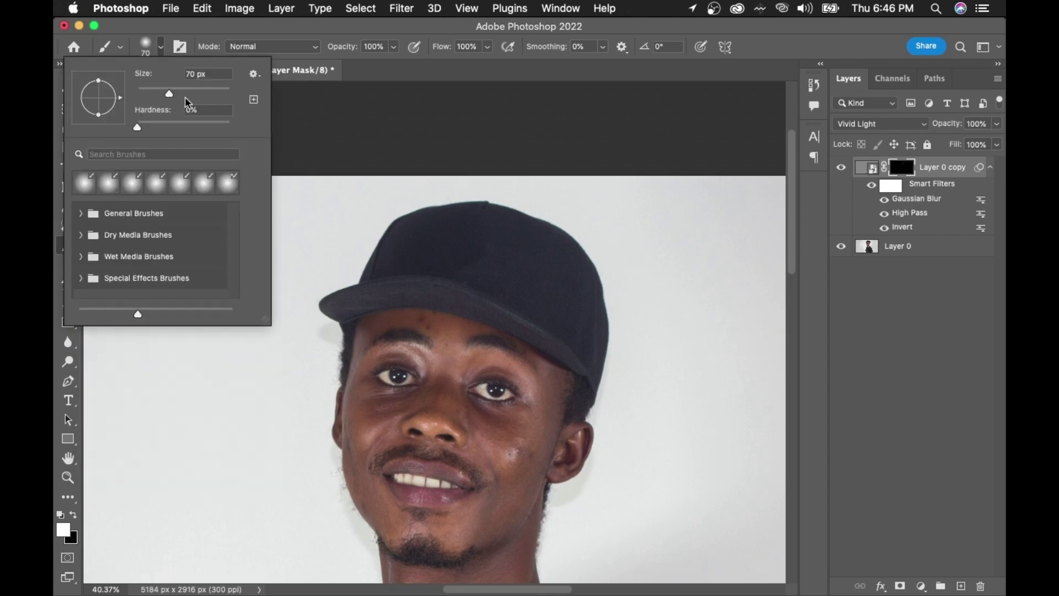
pyautogui.moveTo(197, 100)
pyautogui.mouseDown()
pyautogui.moveTo(175, 98)
pyautogui.moveTo(200, 93)
pyautogui.mouseUp()
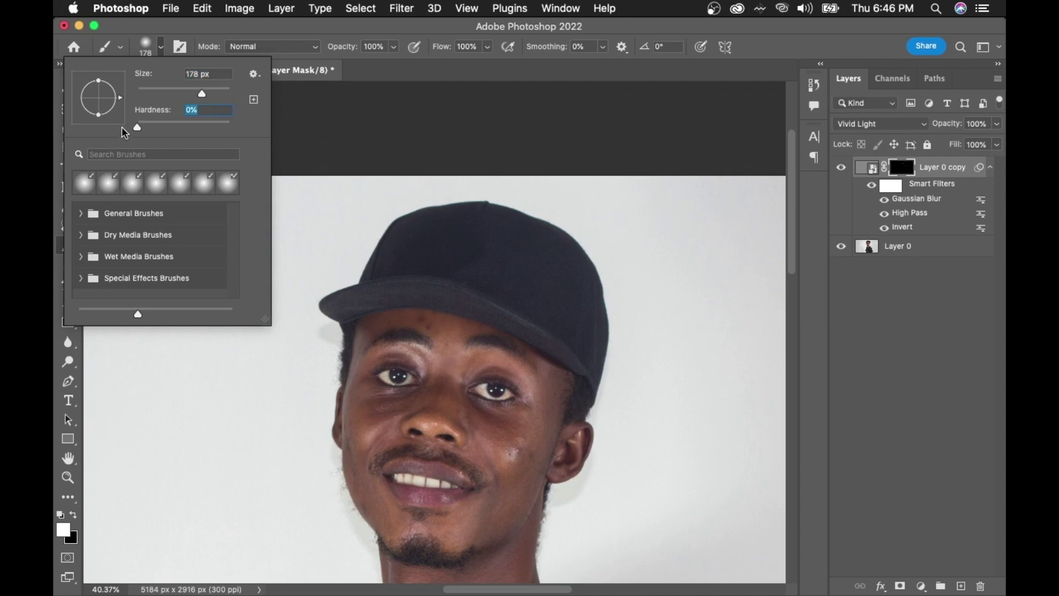
pyautogui.moveTo(194, 97); pyautogui.dragTo(201, 100)
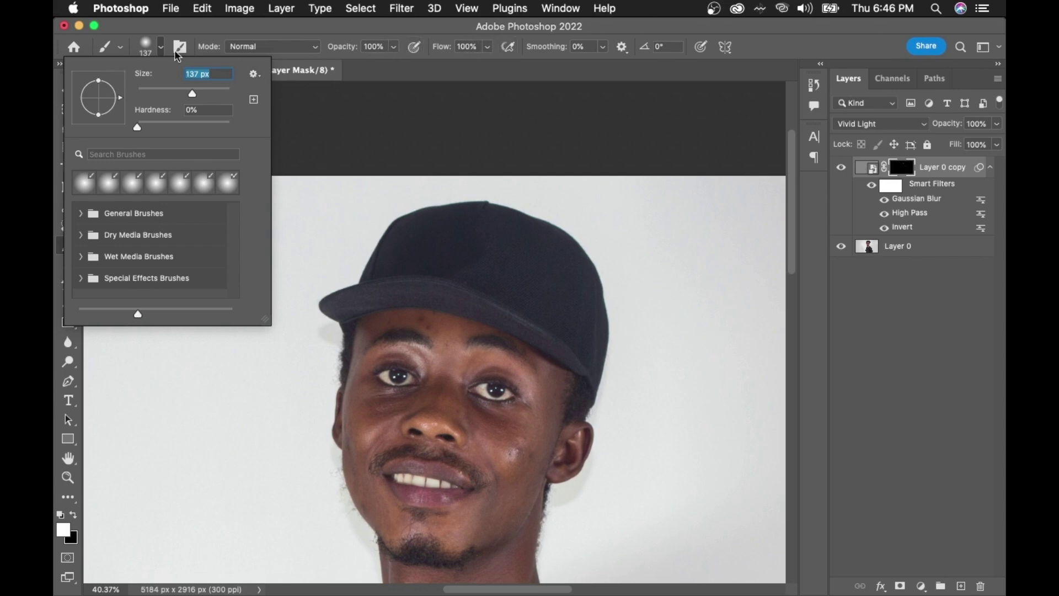
pyautogui.click(312, 34)
pyautogui.scroll(5, 412, 333)
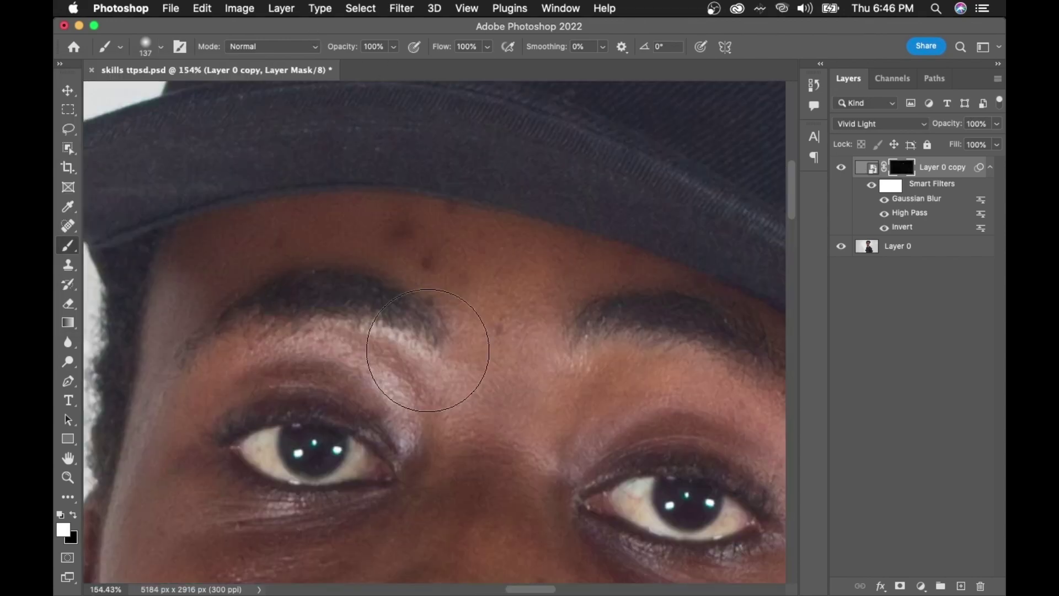
# Try lower brush opacities, including 45%, and return the opacity to 100%.
pyautogui.scroll(-3, 427, 350)
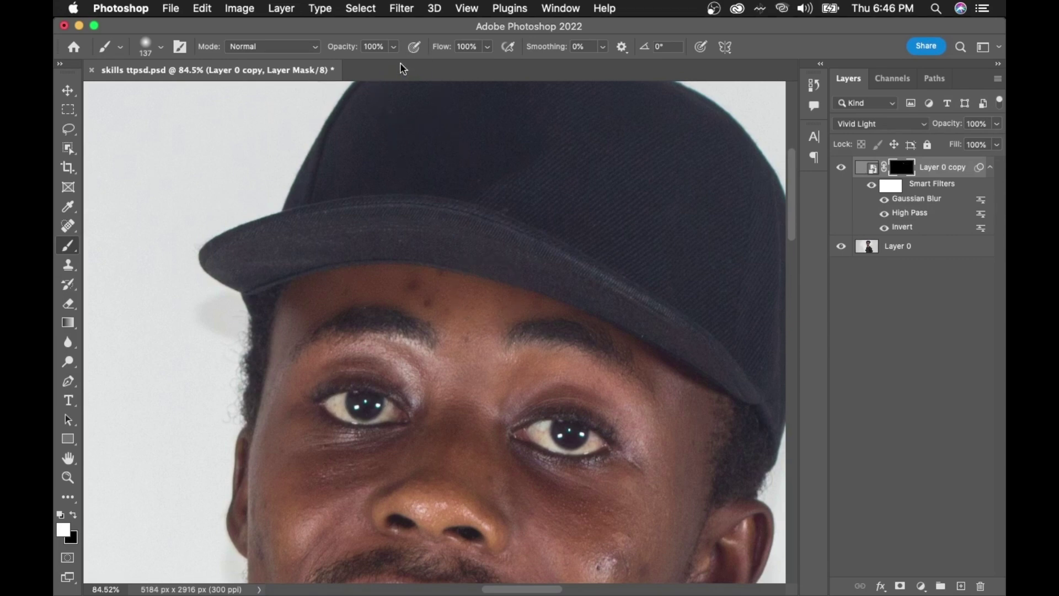
pyautogui.click(394, 47)
pyautogui.click(355, 63)
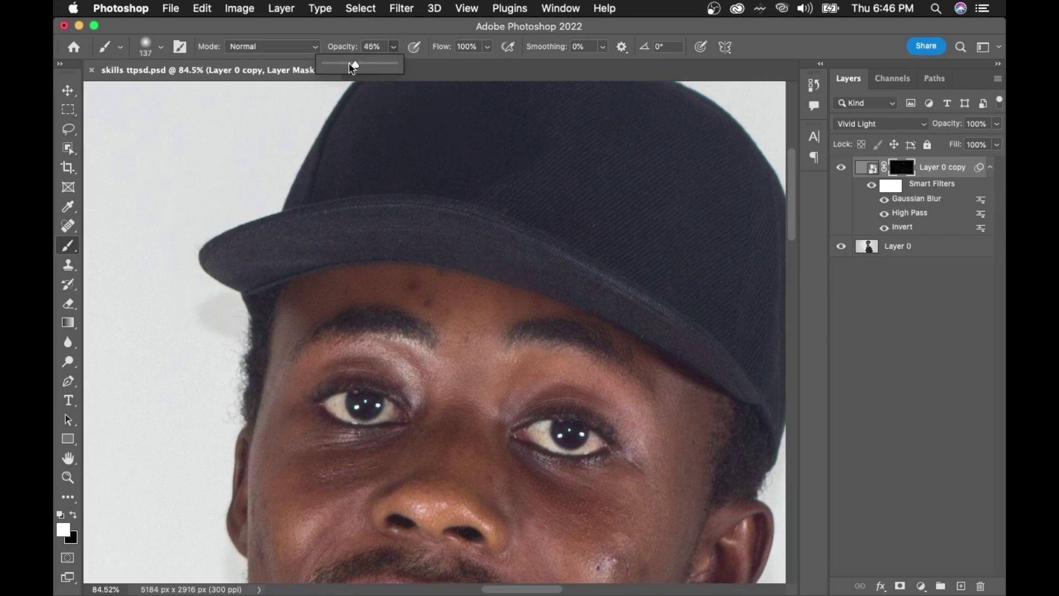
pyautogui.moveTo(349, 62); pyautogui.dragTo(373, 63)
pyautogui.moveTo(366, 77); pyautogui.dragTo(365, 74)
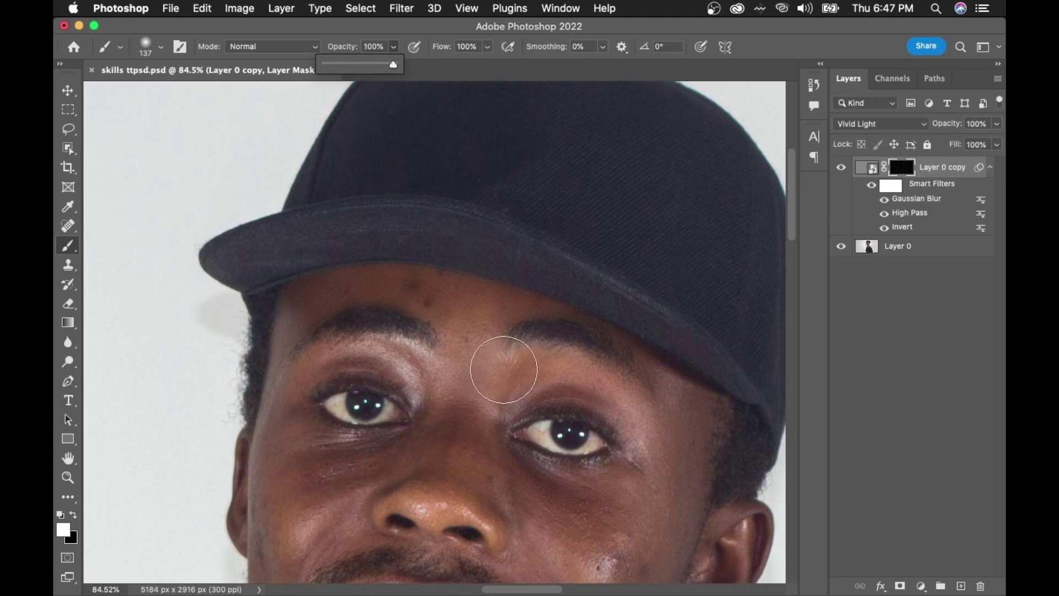
# Reduce the brush size to 90 px and look over the eyes, mouth and cheeks for skin to smooth.
pyautogui.press('[')
pyautogui.press('[')
pyautogui.press('[')
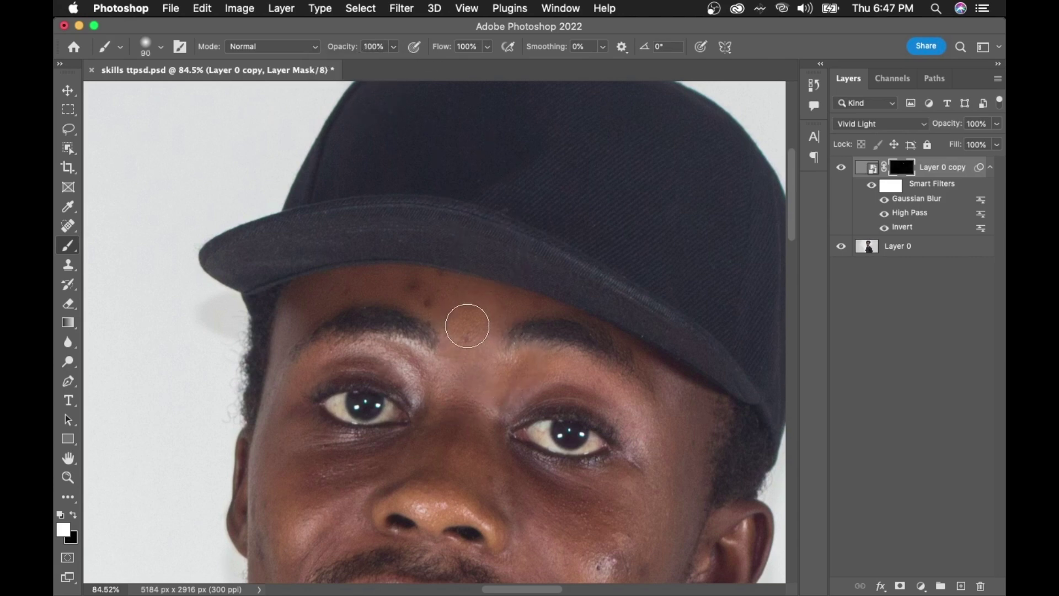
pyautogui.scroll(2, 418, 421)
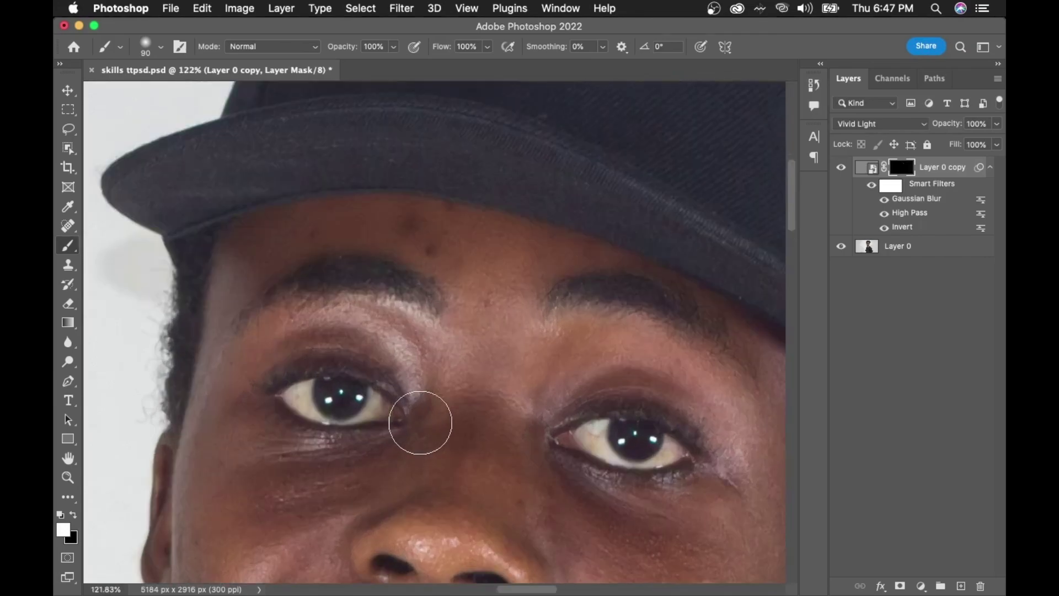
pyautogui.moveTo(461, 508); pyautogui.dragTo(421, 159)
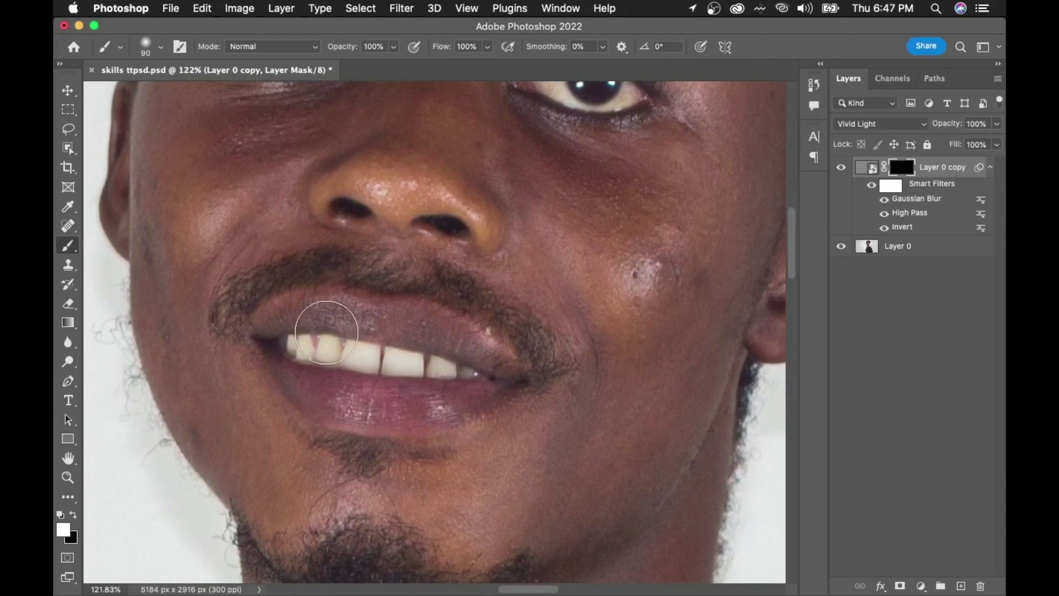
pyautogui.moveTo(325, 329)
pyautogui.mouseDown()
pyautogui.moveTo(430, 432)
pyautogui.moveTo(426, 448)
pyautogui.mouseUp()
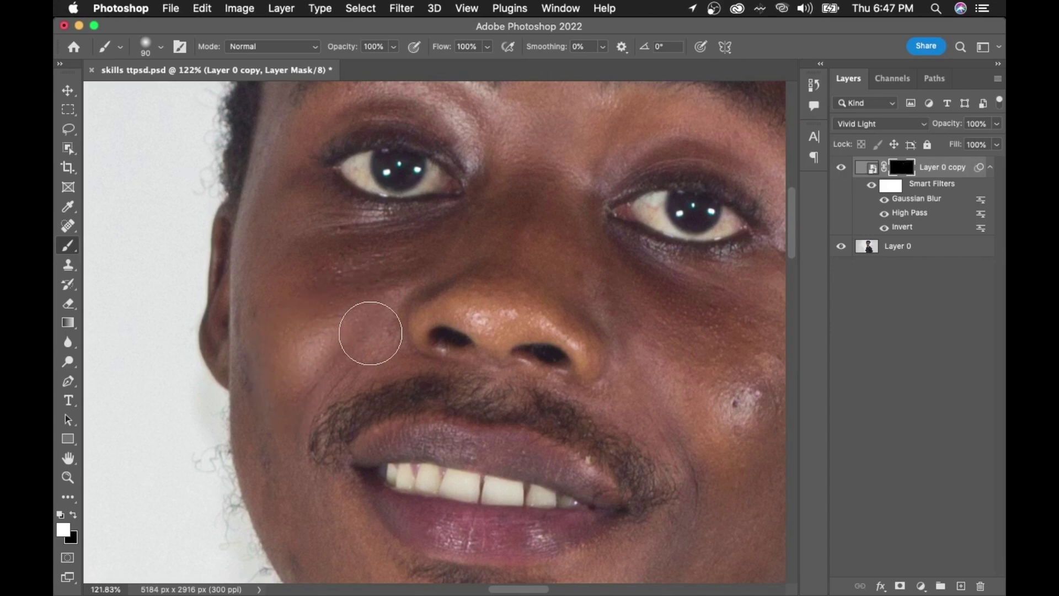
# Paint the mask over the cheek on the image's left side with 70 px and 90 px brush sizes to smooth its skin.
pyautogui.press('[')
pyautogui.press('[')
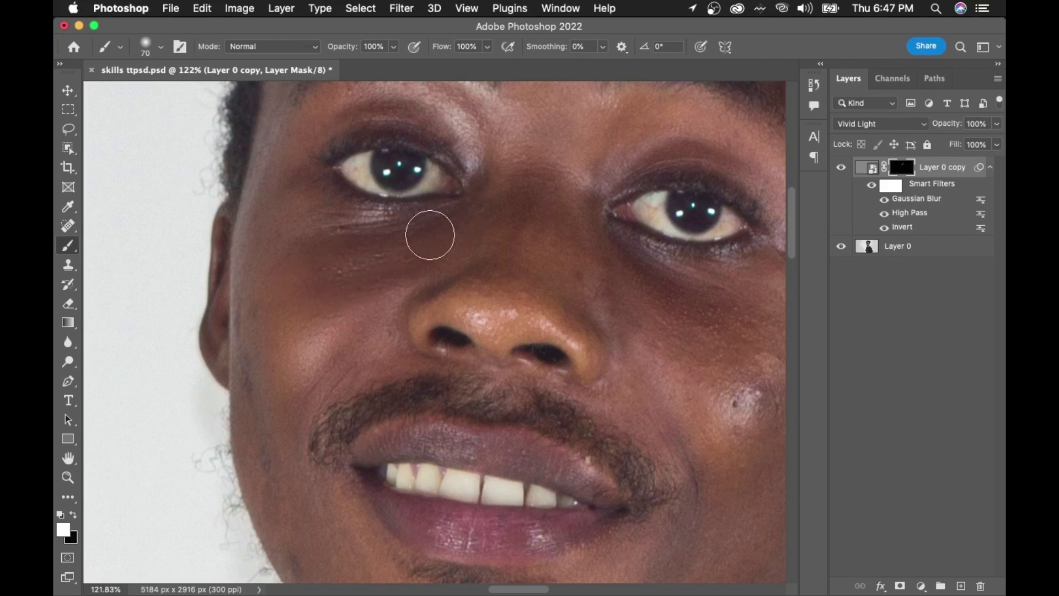
pyautogui.press(']')
pyautogui.press(']')
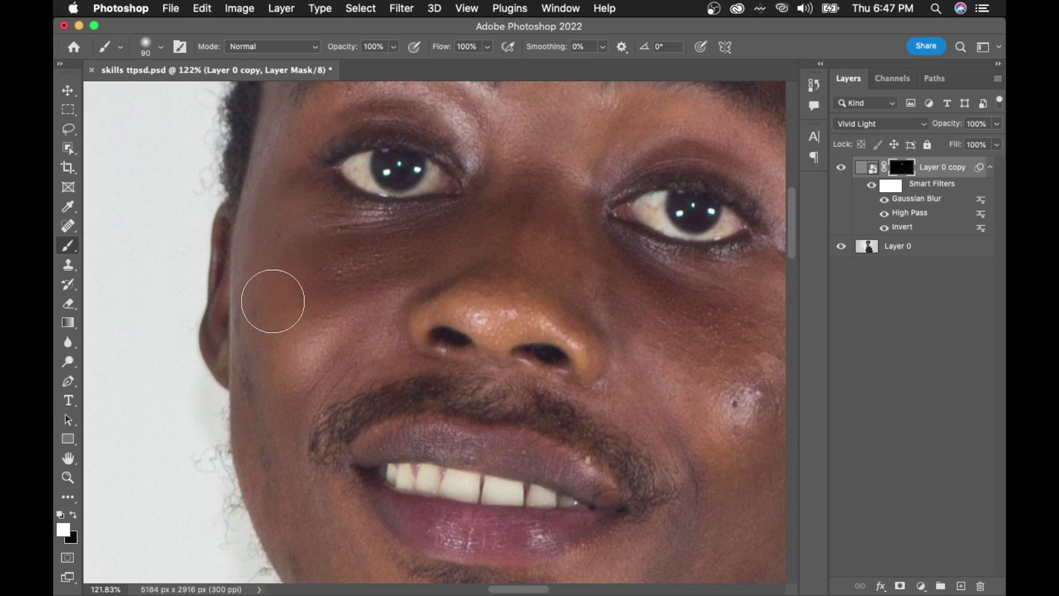
pyautogui.scroll(-2, 280, 402)
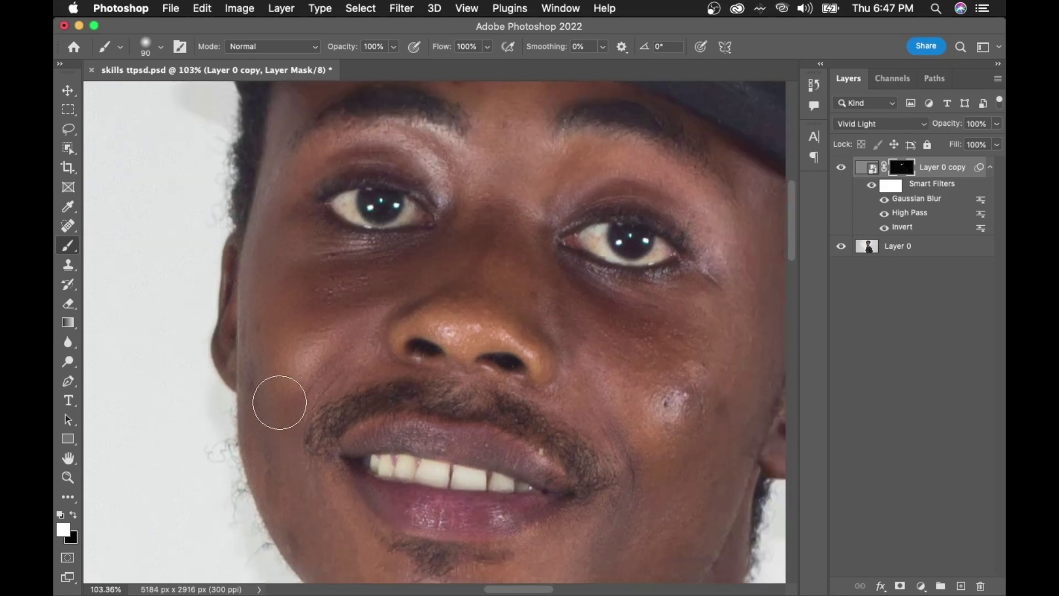
pyautogui.scroll(-2, 279, 402)
pyautogui.scroll(1, 293, 489)
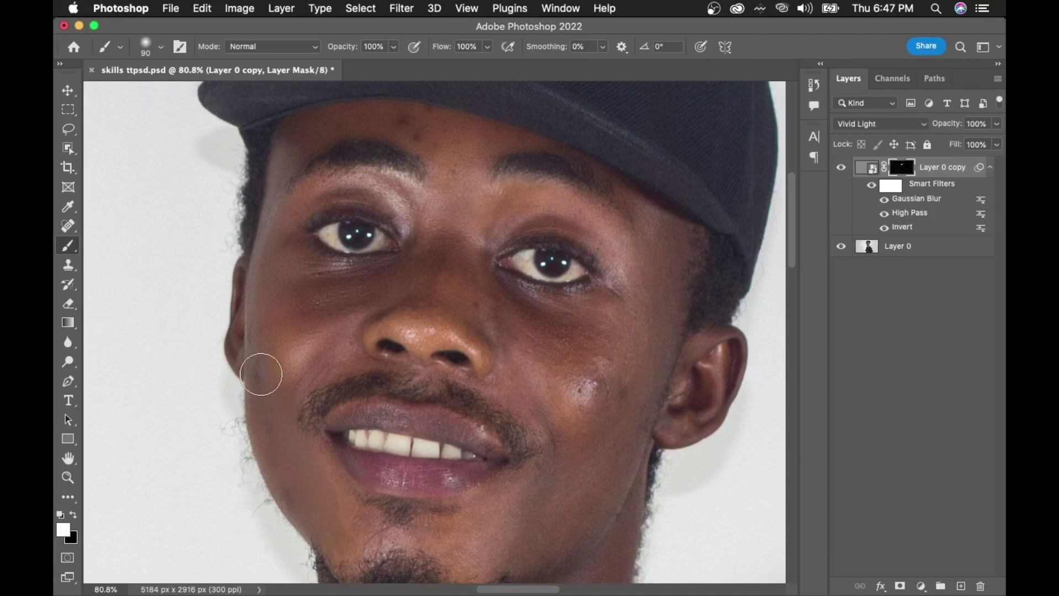
pyautogui.scroll(5, 278, 378)
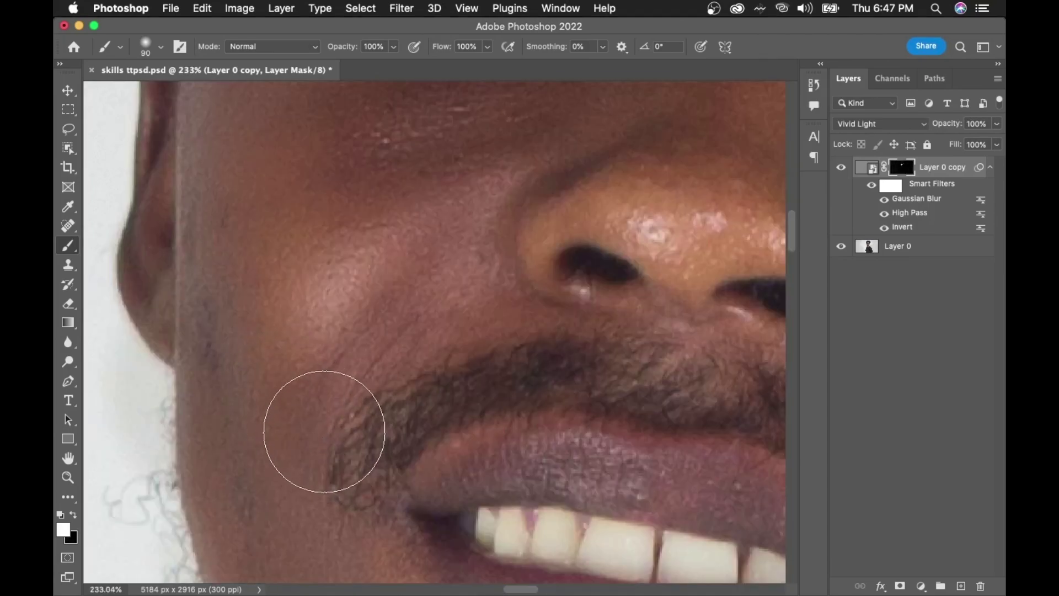
pyautogui.scroll(-4, 325, 430)
pyautogui.scroll(-1, 361, 298)
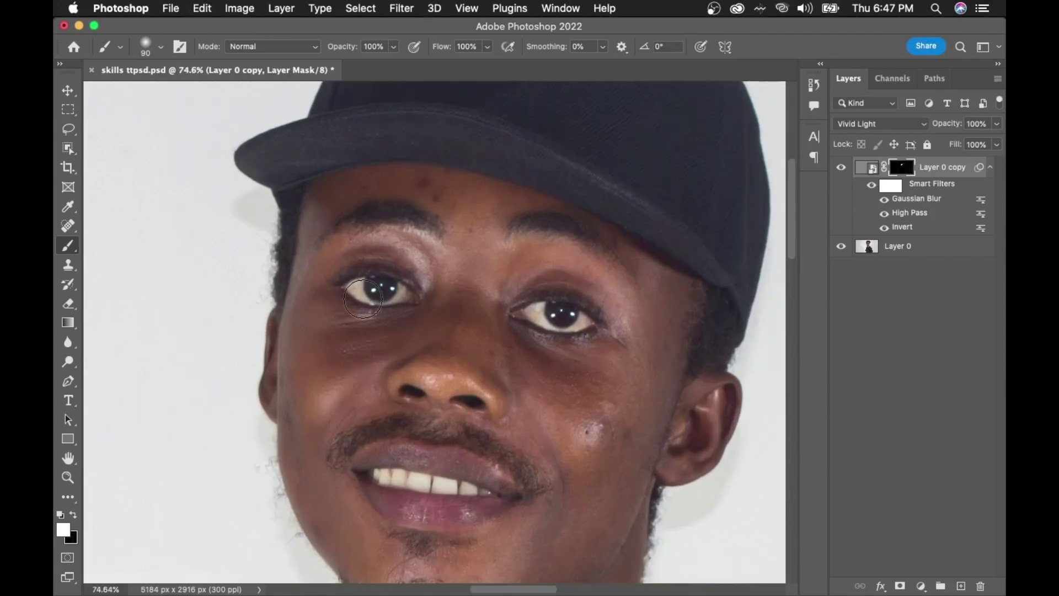
# Smooth the cheek below the eye on the image's right side and its outer edge, painting the mask with a 100 px brush.
pyautogui.press('[')
pyautogui.press('[')
pyautogui.press(']')
pyautogui.press(']')
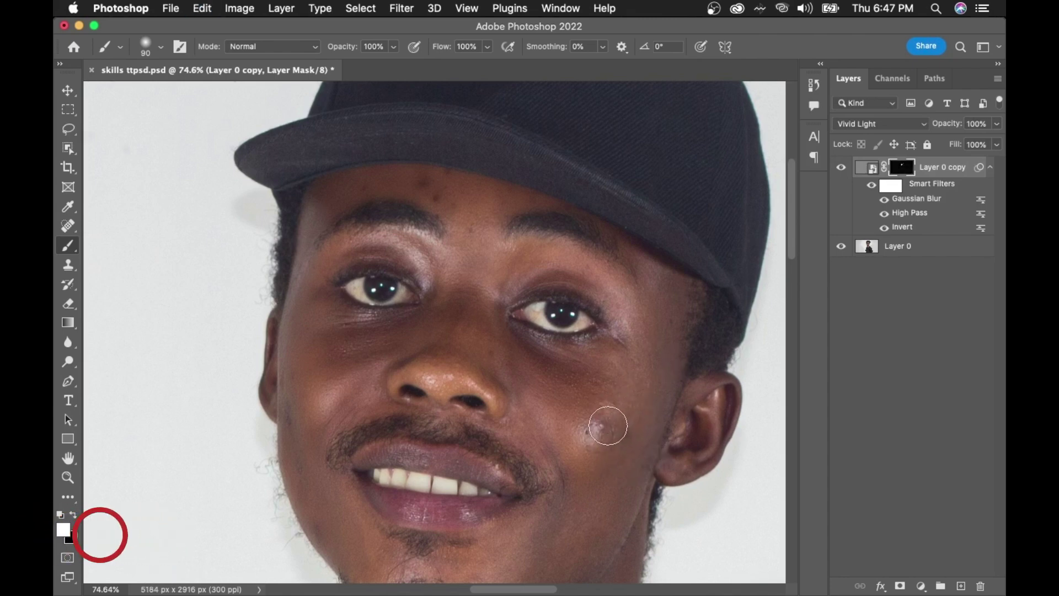
pyautogui.scroll(-1, 579, 455)
pyautogui.scroll(5, 578, 455)
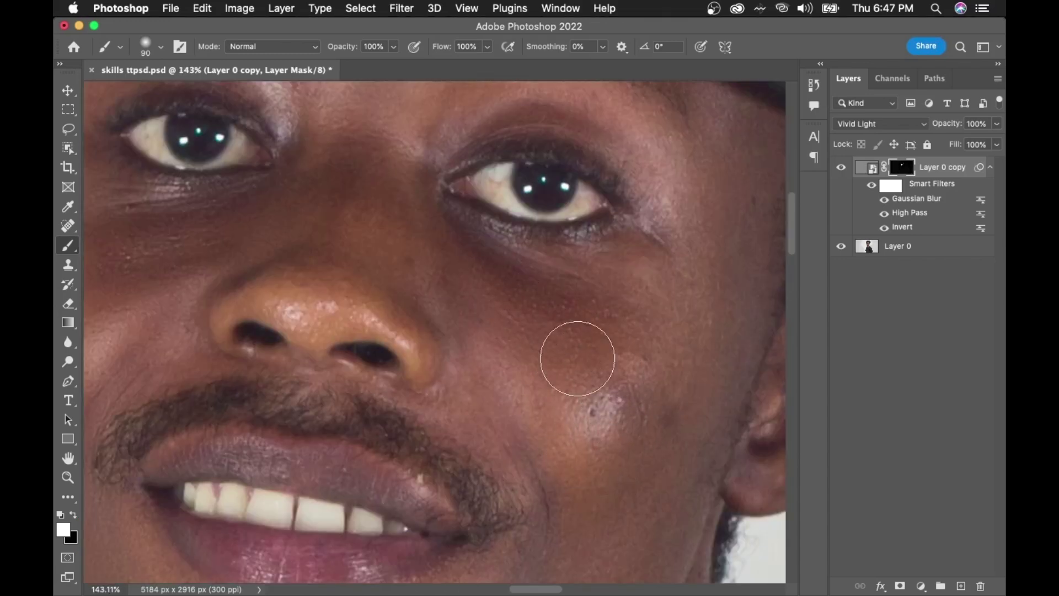
pyautogui.moveTo(674, 373)
pyautogui.mouseDown()
pyautogui.moveTo(643, 427)
pyautogui.moveTo(600, 421)
pyautogui.moveTo(610, 370)
pyautogui.moveTo(632, 400)
pyautogui.moveTo(608, 424)
pyautogui.moveTo(617, 435)
pyautogui.moveTo(641, 406)
pyautogui.moveTo(620, 409)
pyautogui.moveTo(601, 390)
pyautogui.mouseUp()
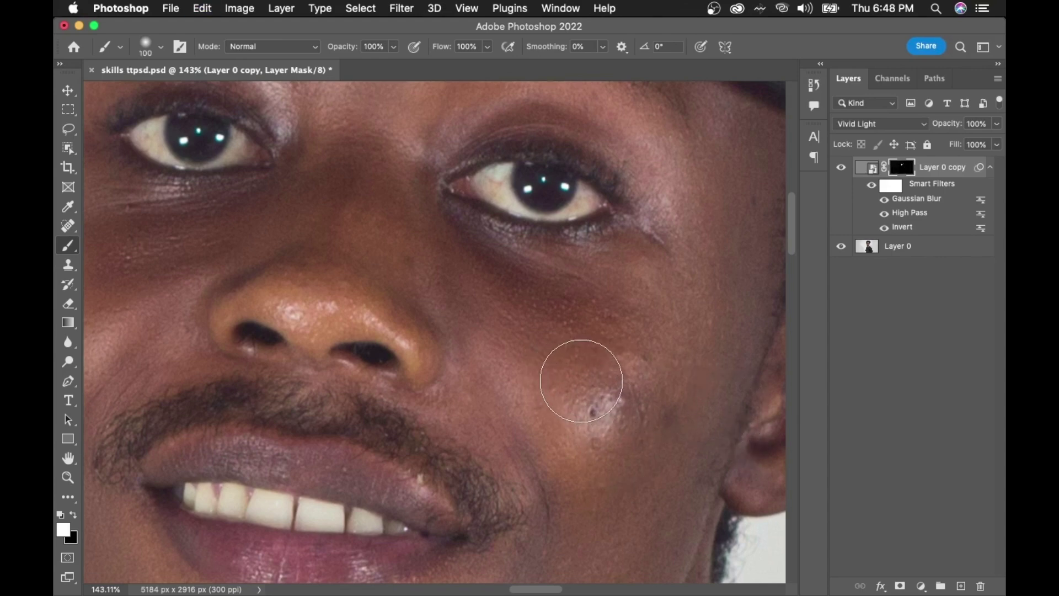
pyautogui.press(']')
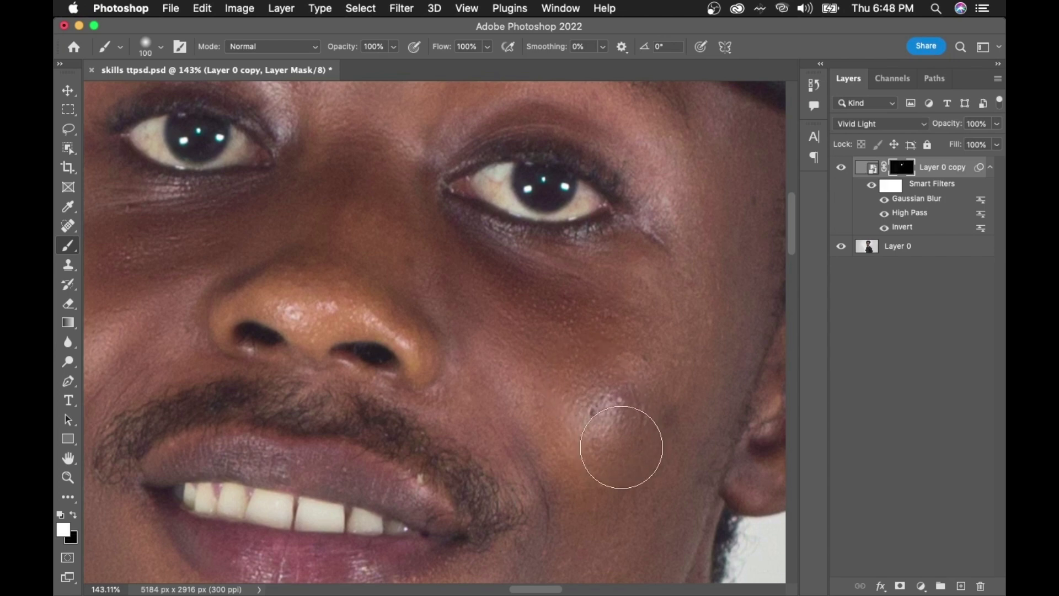
pyautogui.scroll(-4, 617, 443)
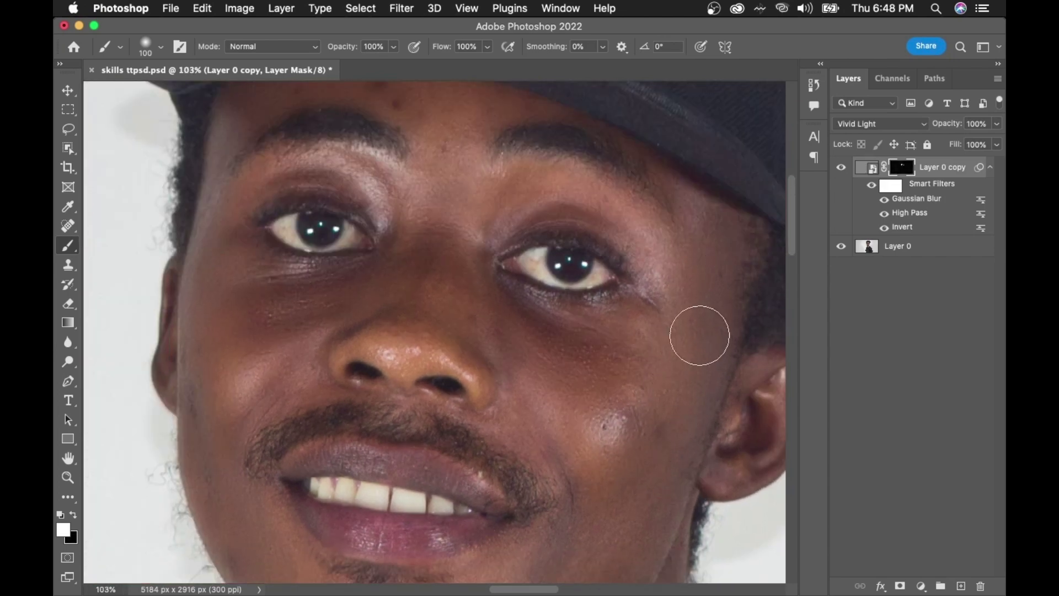
pyautogui.moveTo(673, 395); pyautogui.dragTo(611, 375)
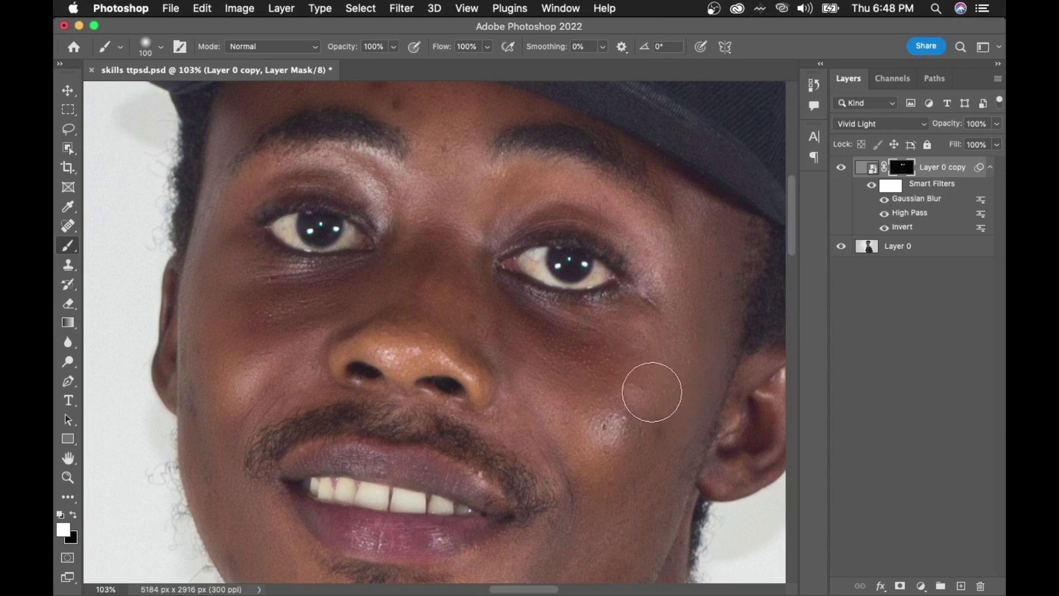
# Paint the mask along the lower cheek and jaw below the ear on the image's right side with the 100 px brush.
pyautogui.scroll(-1, 694, 414)
pyautogui.scroll(-2, 694, 414)
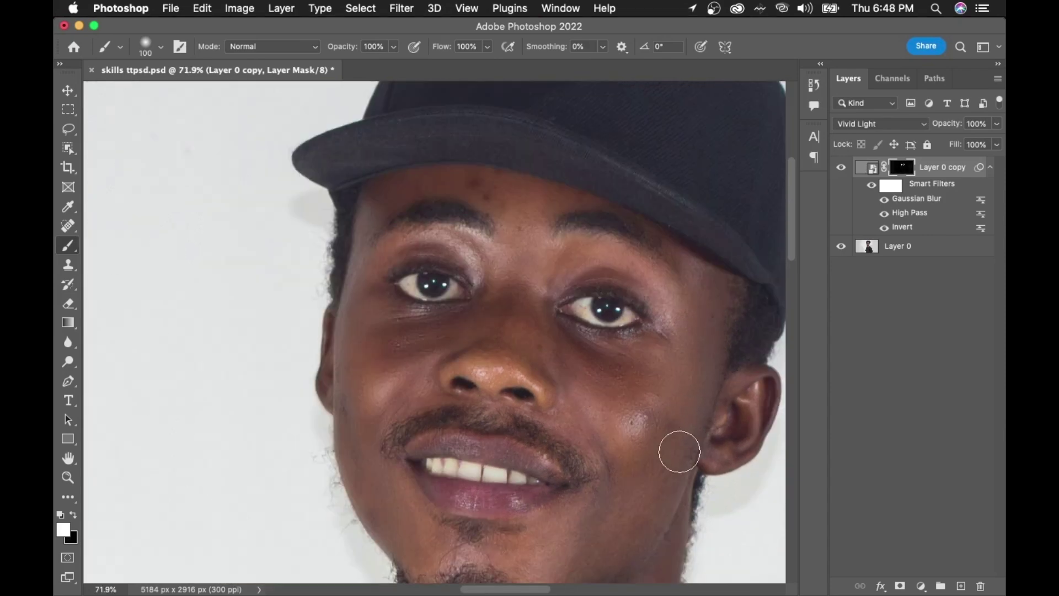
pyautogui.scroll(1, 678, 445)
pyautogui.moveTo(666, 462)
pyautogui.mouseDown()
pyautogui.moveTo(627, 543)
pyautogui.moveTo(645, 489)
pyautogui.moveTo(612, 518)
pyautogui.moveTo(627, 488)
pyautogui.moveTo(638, 359)
pyautogui.mouseUp()
pyautogui.scroll(-1, 634, 477)
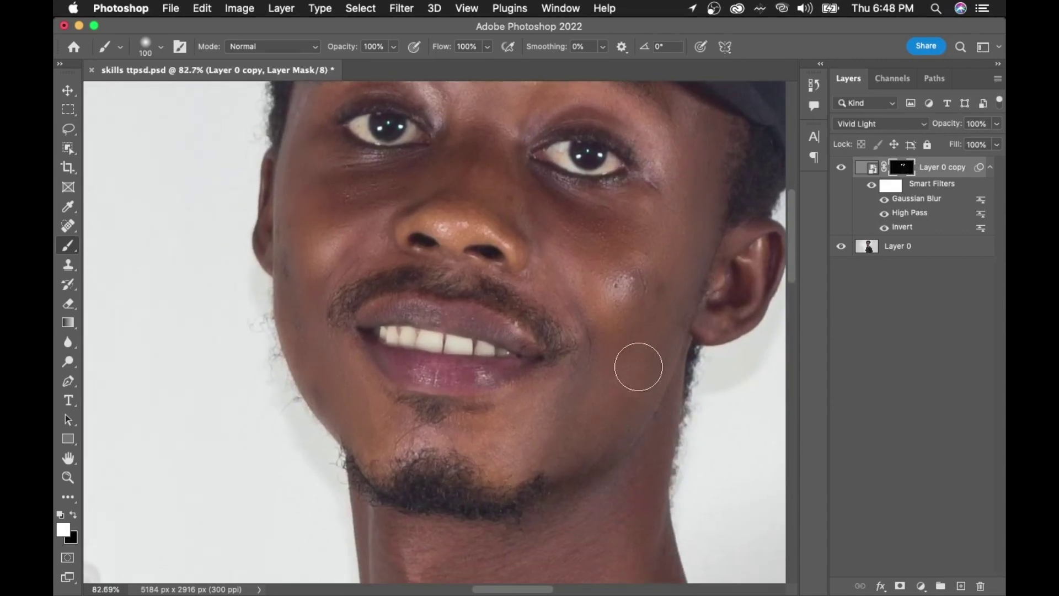
pyautogui.scroll(-1, 618, 422)
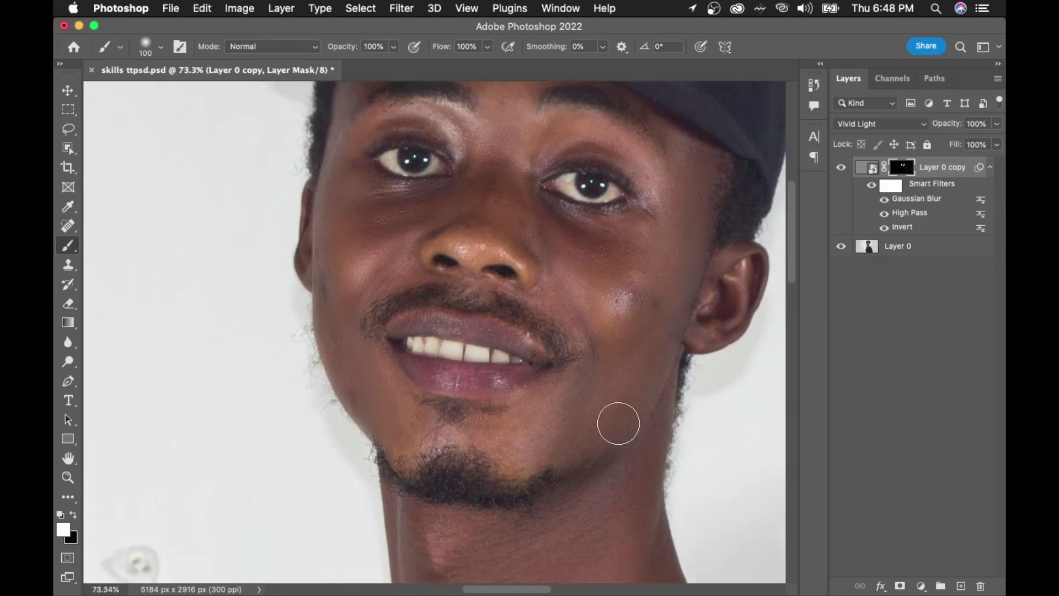
# Smooth the jaw and the skin beside the mouth and chin, using brush sizes of 150 px, 80 px and 40 px.
pyautogui.scroll(3, 615, 420)
pyautogui.press(']')
pyautogui.press(']')
pyautogui.press('[')
pyautogui.press('[')
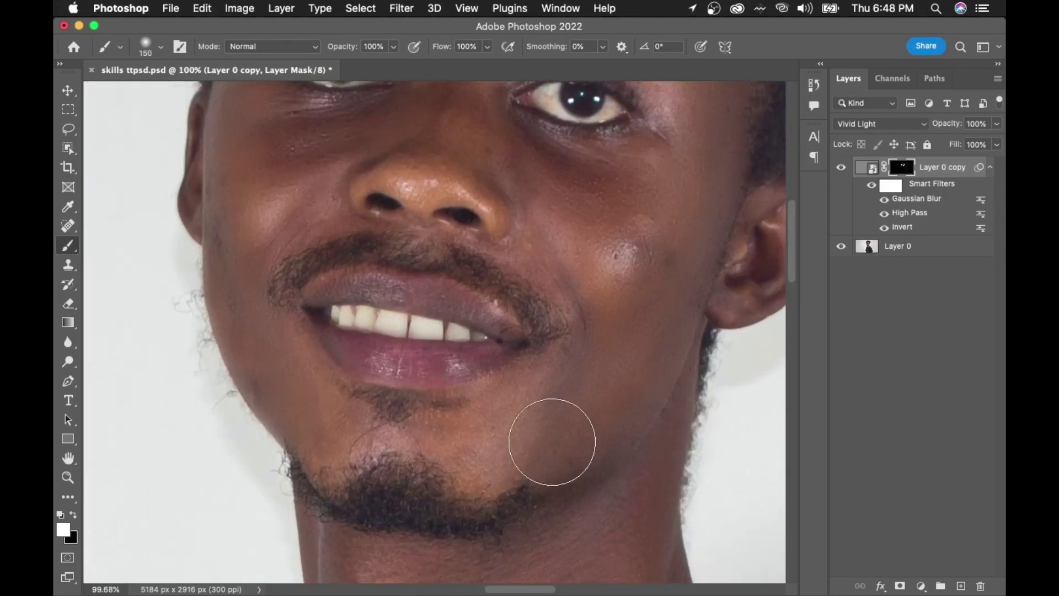
pyautogui.press('[')
pyautogui.press('[')
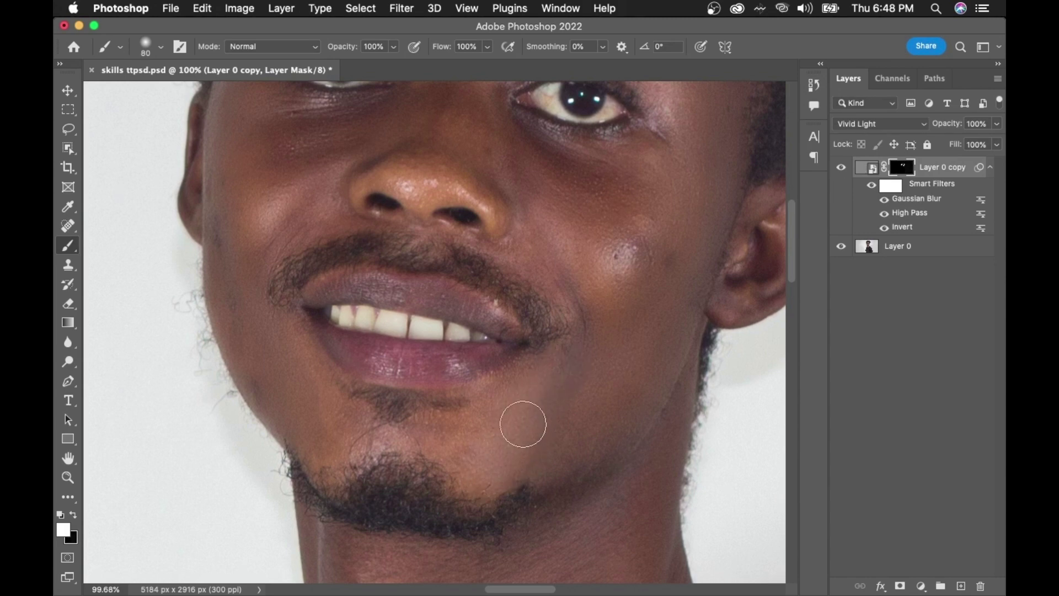
pyautogui.press('[')
pyautogui.press('[')
pyautogui.press('p')
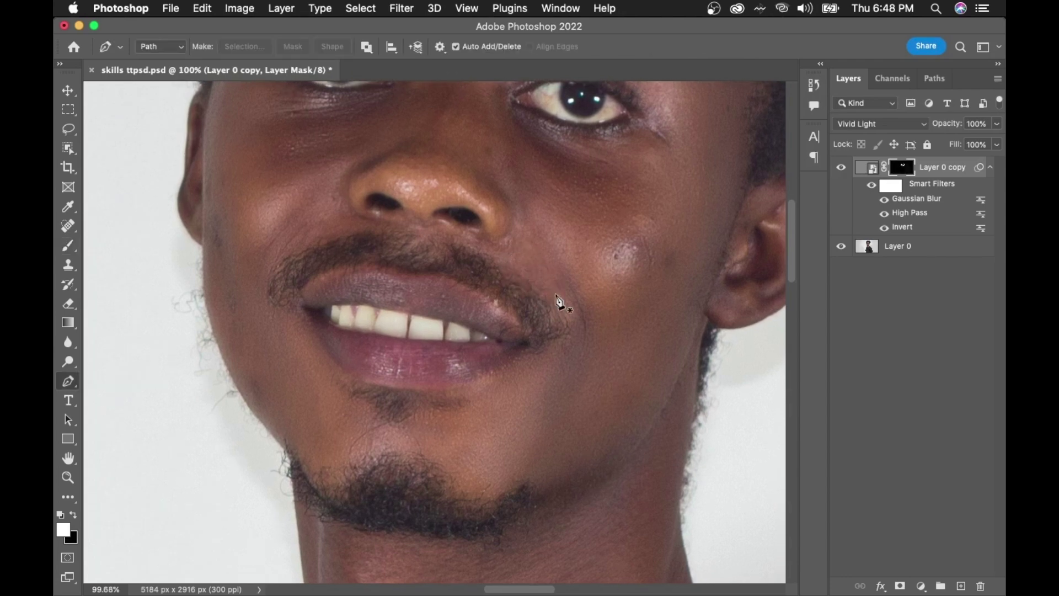
pyautogui.press('b')
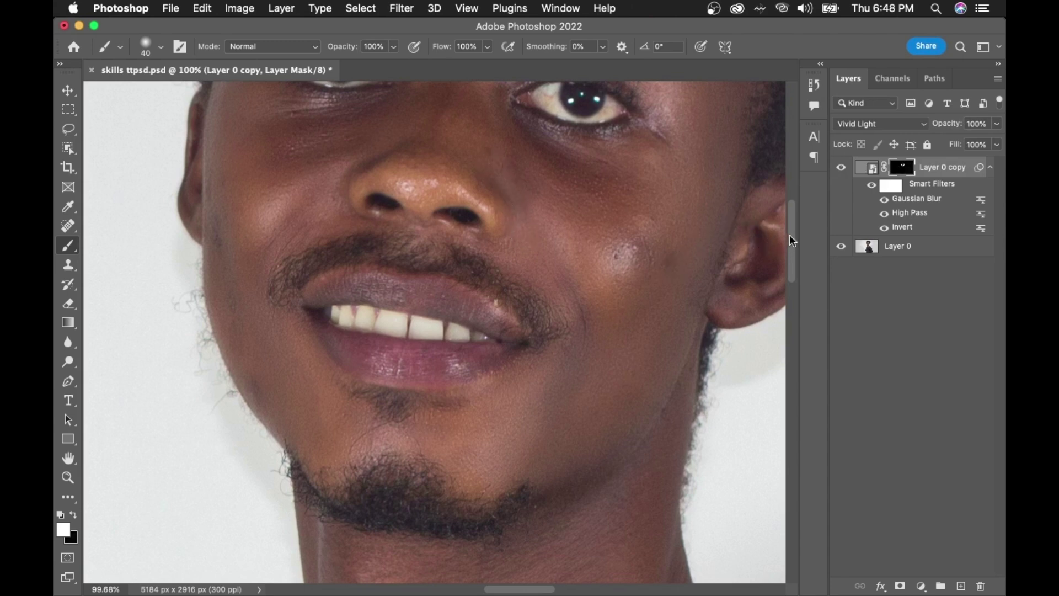
# Paint the mask below and above the eye on the image's left side with small 40 px, 30 px and 25 px brushes.
pyautogui.scroll(5, 789, 234)
pyautogui.scroll(-2, 791, 231)
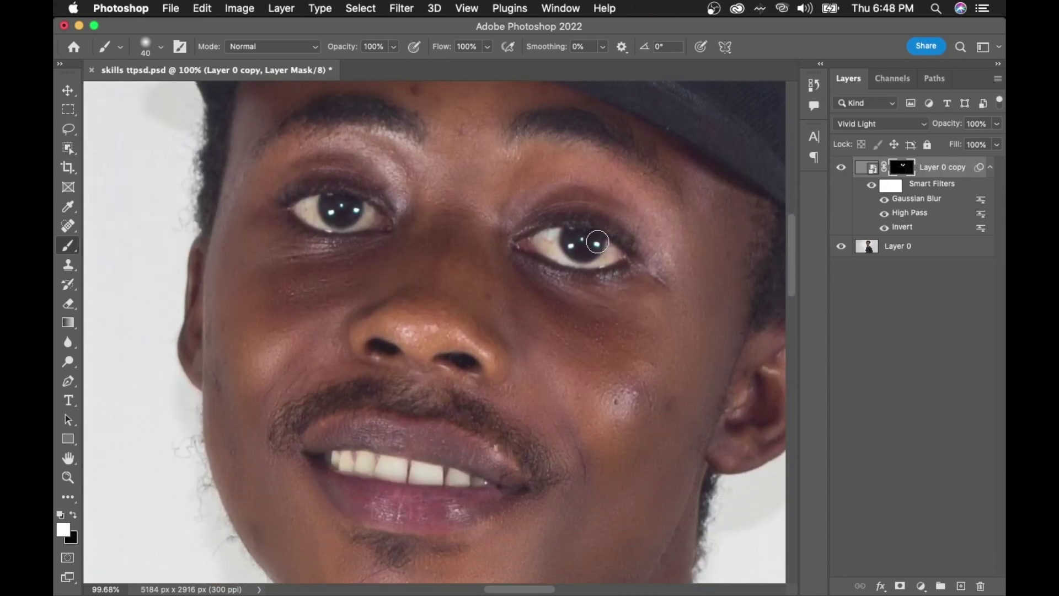
pyautogui.press(']')
pyautogui.scroll(4, 384, 166)
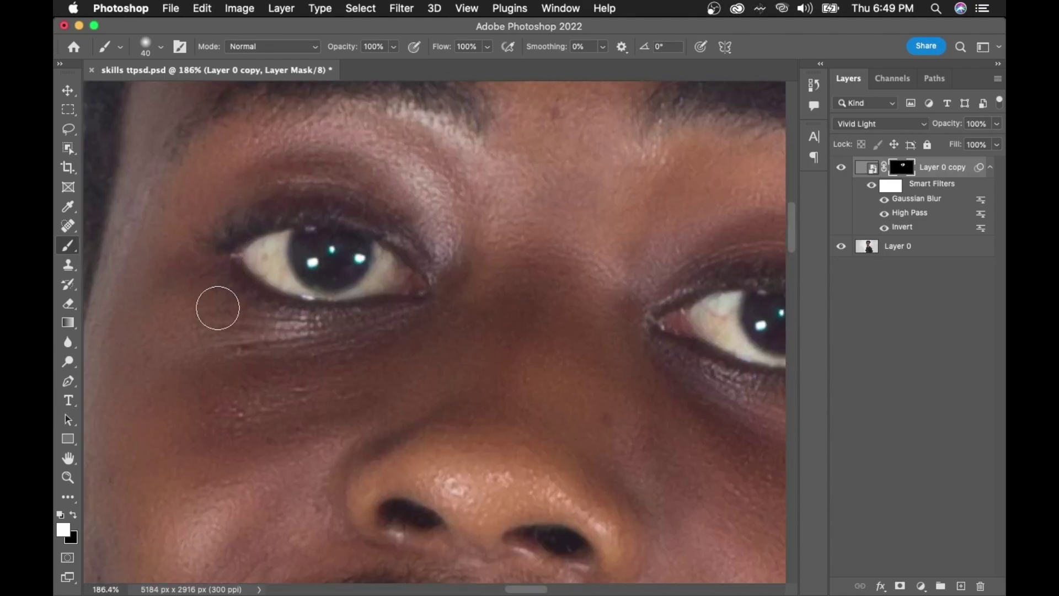
pyautogui.moveTo(243, 323)
pyautogui.mouseDown()
pyautogui.moveTo(223, 277)
pyautogui.moveTo(263, 315)
pyautogui.moveTo(219, 273)
pyautogui.moveTo(252, 302)
pyautogui.moveTo(367, 333)
pyautogui.moveTo(336, 338)
pyautogui.moveTo(255, 317)
pyautogui.moveTo(220, 285)
pyautogui.moveTo(301, 327)
pyautogui.moveTo(353, 335)
pyautogui.moveTo(407, 324)
pyautogui.moveTo(319, 325)
pyautogui.moveTo(239, 302)
pyautogui.mouseUp()
pyautogui.press('[')
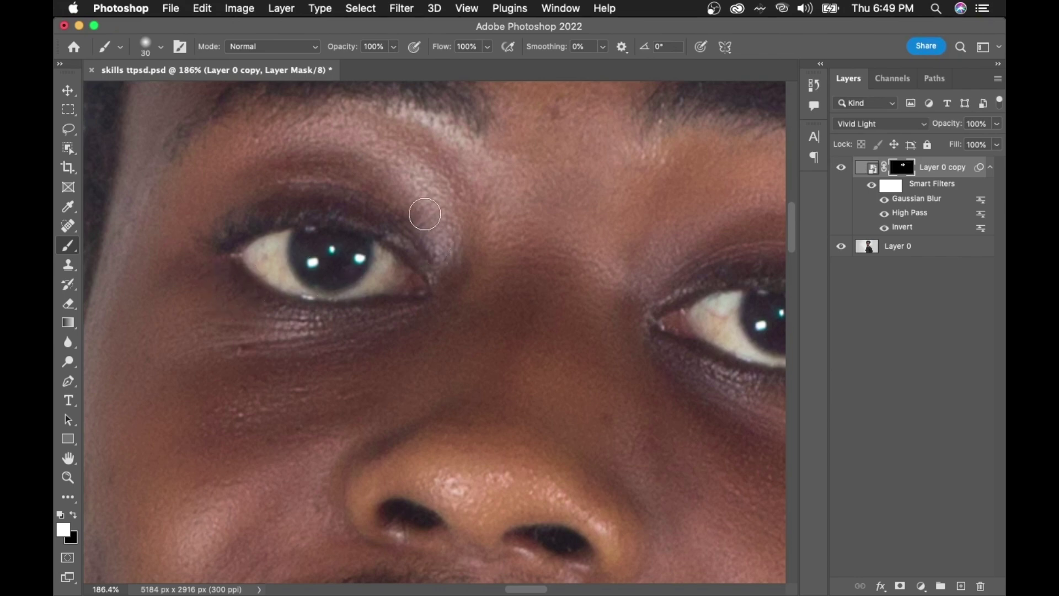
pyautogui.moveTo(343, 192); pyautogui.dragTo(268, 196)
pyautogui.scroll(-5, 382, 286)
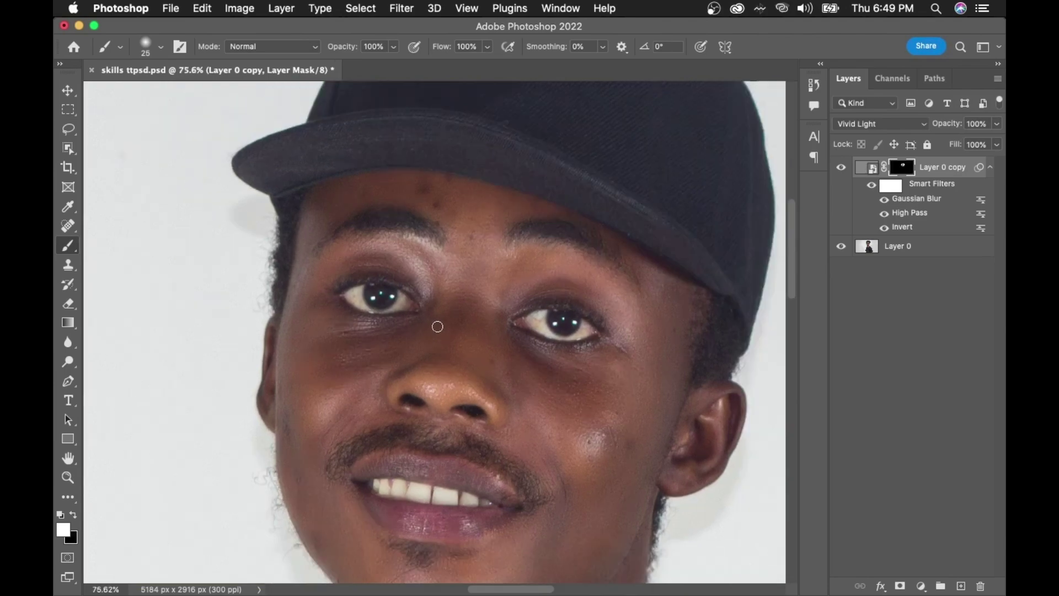
# Smooth the skin under the eye on the image's right side and the nearby cheek with 25 px to 45 px brushes.
pyautogui.scroll(-3, 504, 368)
pyautogui.scroll(5, 534, 366)
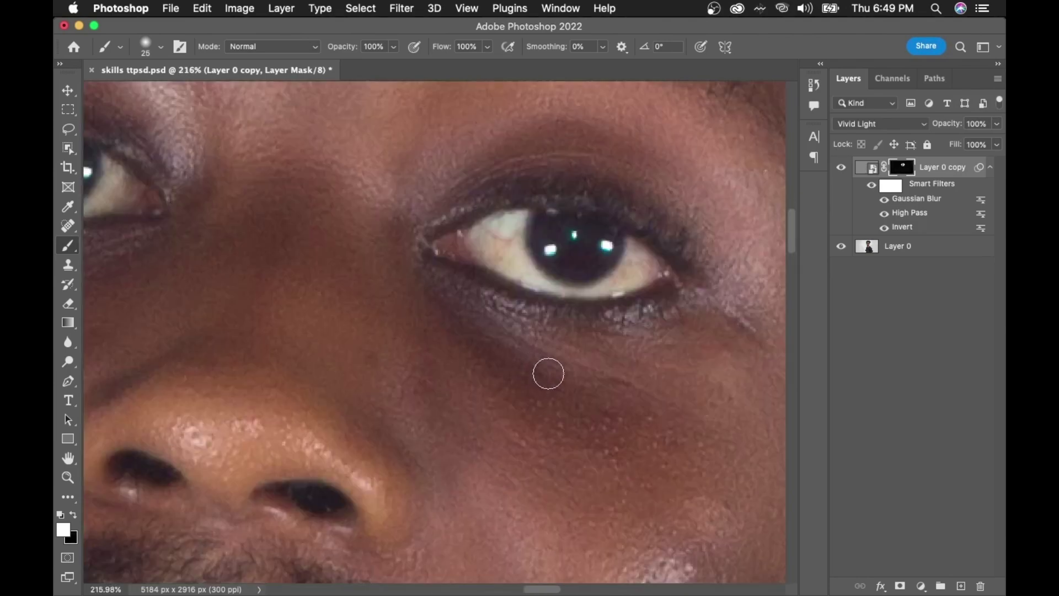
pyautogui.scroll(-2, 548, 374)
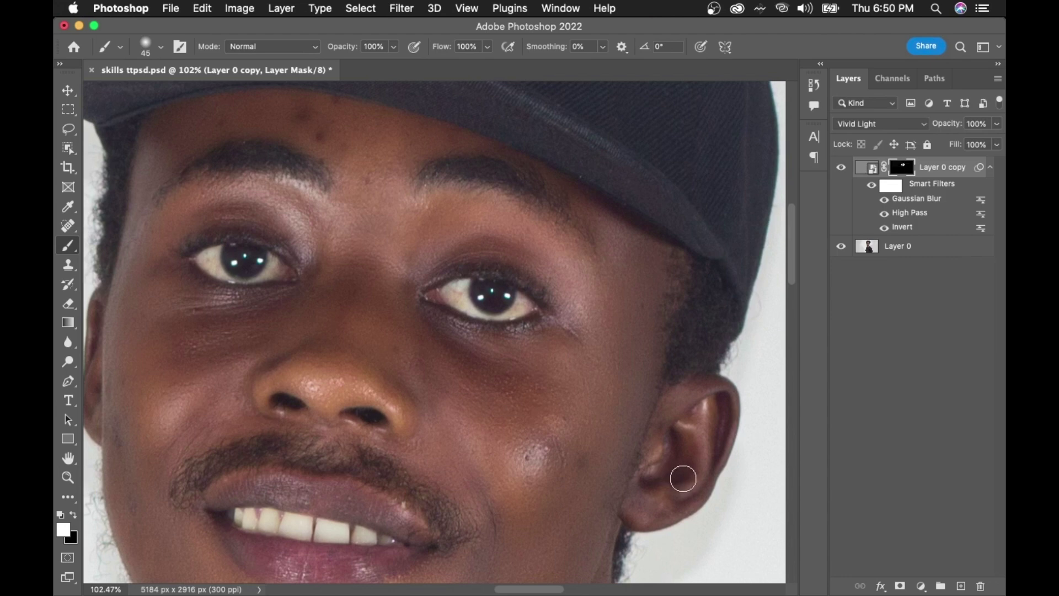
pyautogui.press('[')
pyautogui.scroll(2, 690, 479)
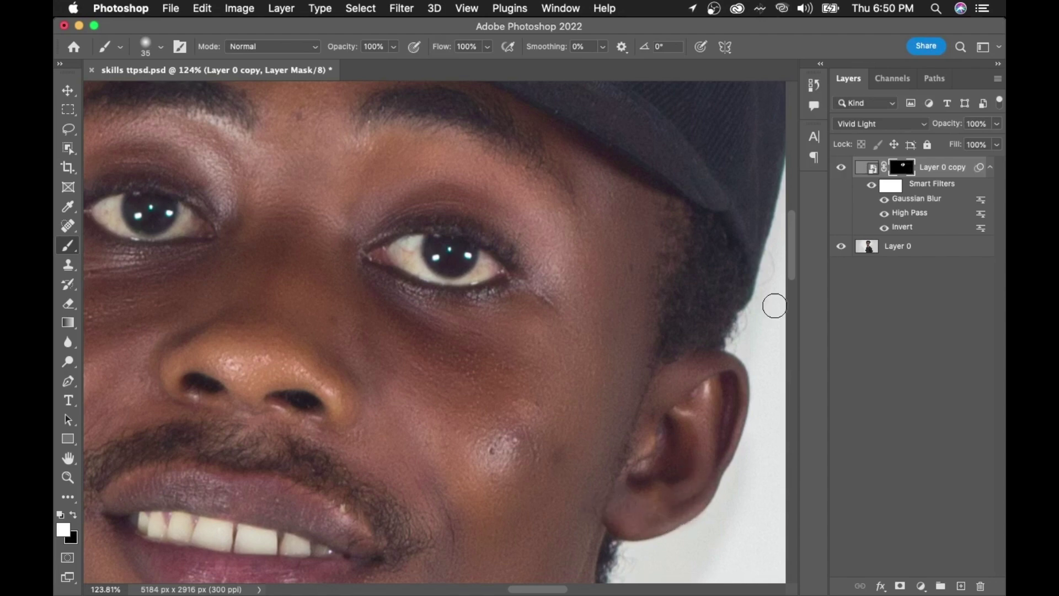
# Paint the mask over the side of the neck below the jaw with a 70 px brush, then enlarge the brush to 80 px.
pyautogui.moveTo(792, 241); pyautogui.dragTo(792, 309)
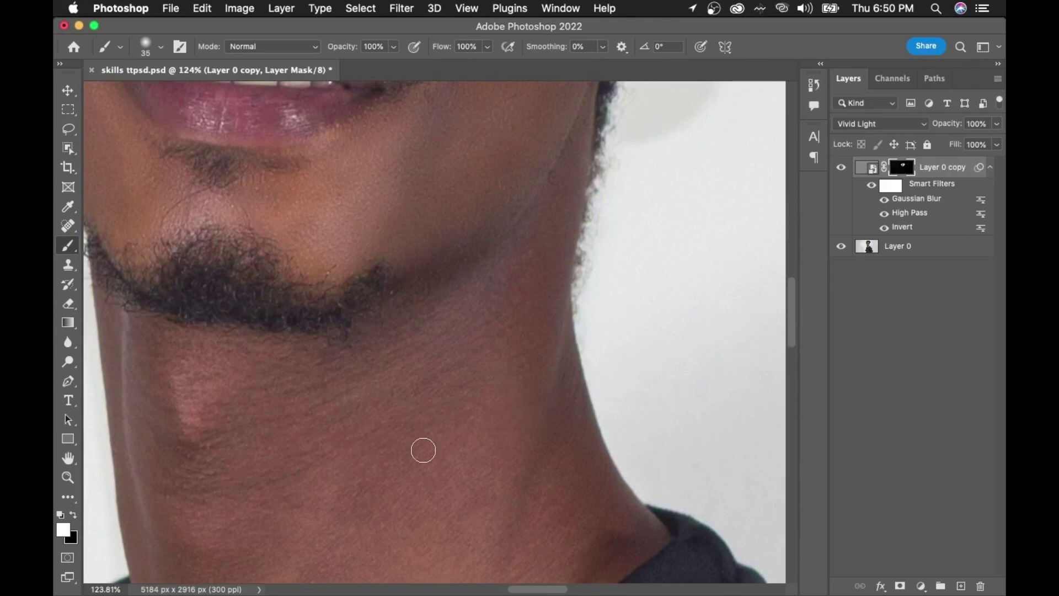
pyautogui.press(']')
pyautogui.press(']')
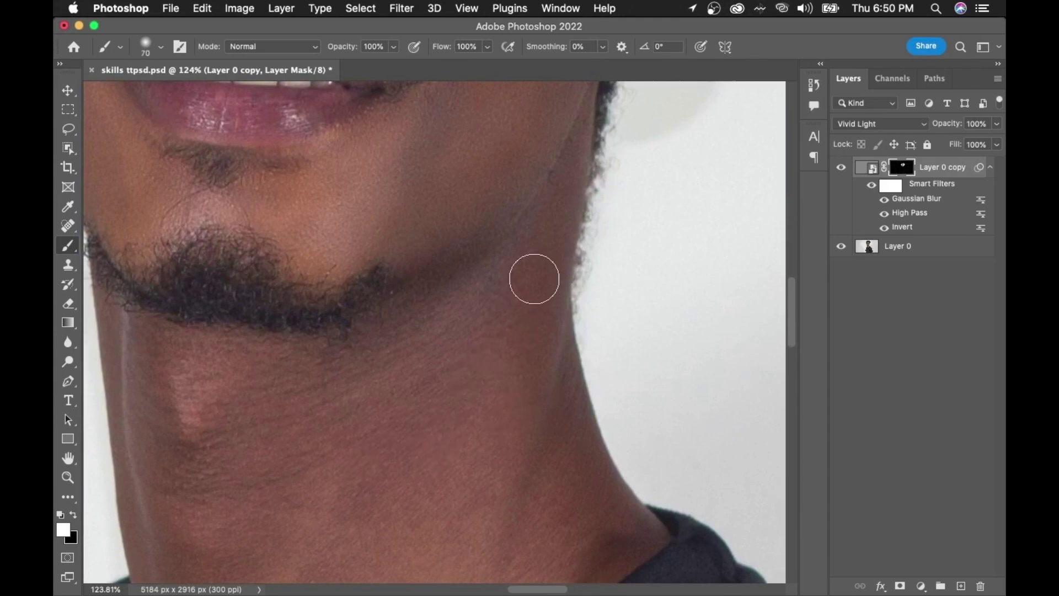
pyautogui.moveTo(535, 270)
pyautogui.mouseDown()
pyautogui.moveTo(587, 137)
pyautogui.moveTo(549, 243)
pyautogui.moveTo(491, 285)
pyautogui.moveTo(501, 259)
pyautogui.moveTo(468, 311)
pyautogui.moveTo(506, 297)
pyautogui.moveTo(455, 375)
pyautogui.moveTo(513, 316)
pyautogui.moveTo(467, 414)
pyautogui.moveTo(483, 435)
pyautogui.moveTo(508, 378)
pyautogui.moveTo(473, 515)
pyautogui.mouseUp()
pyautogui.press(']')
pyautogui.press(']')
pyautogui.press(']')
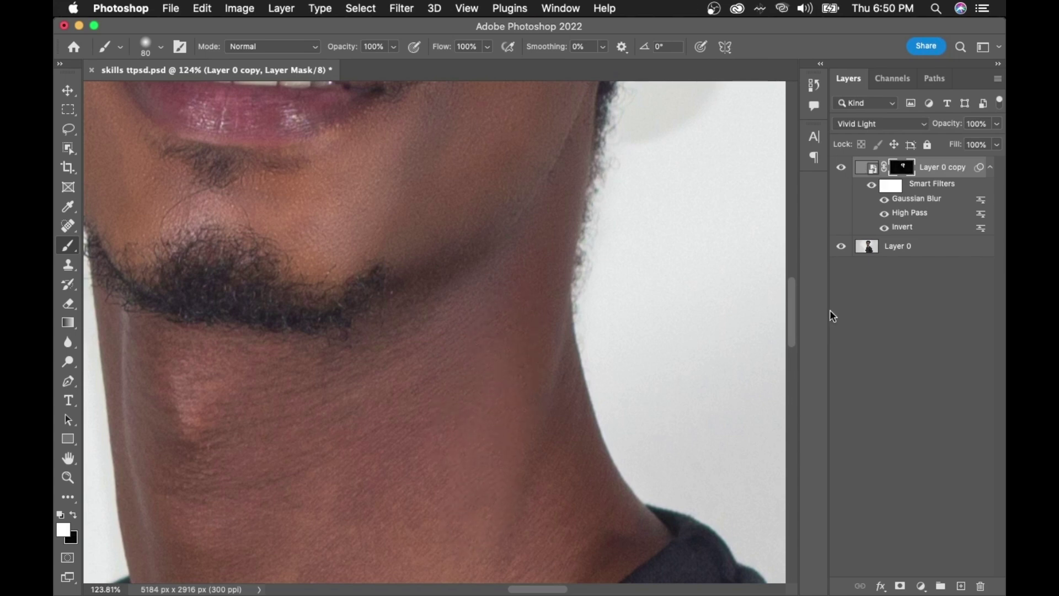
# Smooth the middle and lower neck by painting the mask with 100 px and 125 px brush sizes.
pyautogui.scroll(-5, 794, 328)
pyautogui.press(']')
pyautogui.press(']')
pyautogui.press(']')
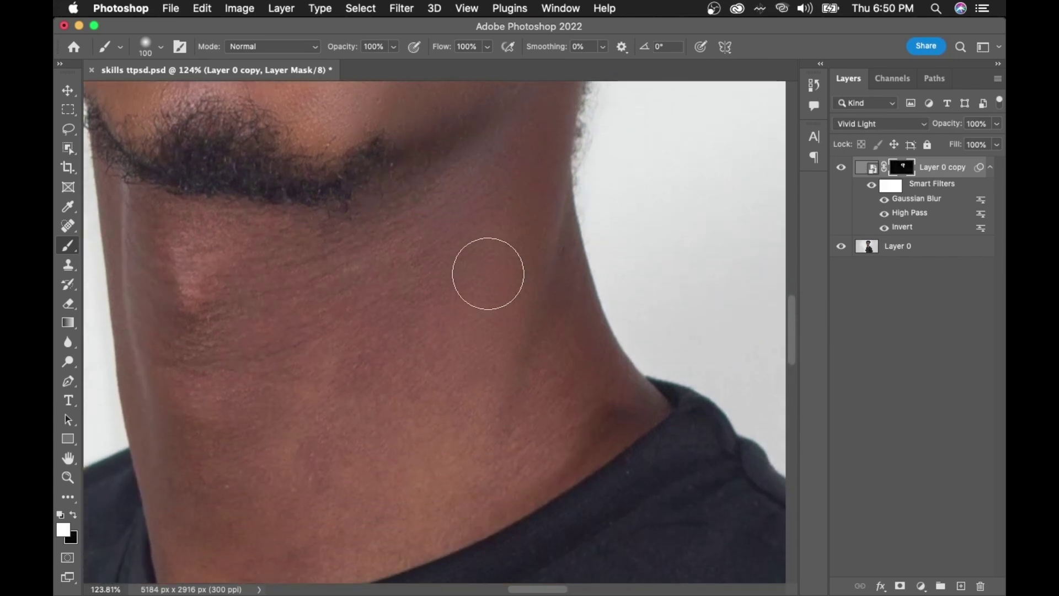
pyautogui.moveTo(455, 390)
pyautogui.mouseDown()
pyautogui.moveTo(482, 368)
pyautogui.moveTo(478, 355)
pyautogui.moveTo(418, 507)
pyautogui.moveTo(430, 472)
pyautogui.moveTo(420, 496)
pyautogui.moveTo(388, 515)
pyautogui.moveTo(354, 494)
pyautogui.moveTo(376, 408)
pyautogui.moveTo(336, 506)
pyautogui.moveTo(405, 341)
pyautogui.moveTo(335, 455)
pyautogui.moveTo(469, 229)
pyautogui.moveTo(457, 222)
pyautogui.moveTo(412, 301)
pyautogui.moveTo(418, 264)
pyautogui.mouseUp()
pyautogui.press('p')
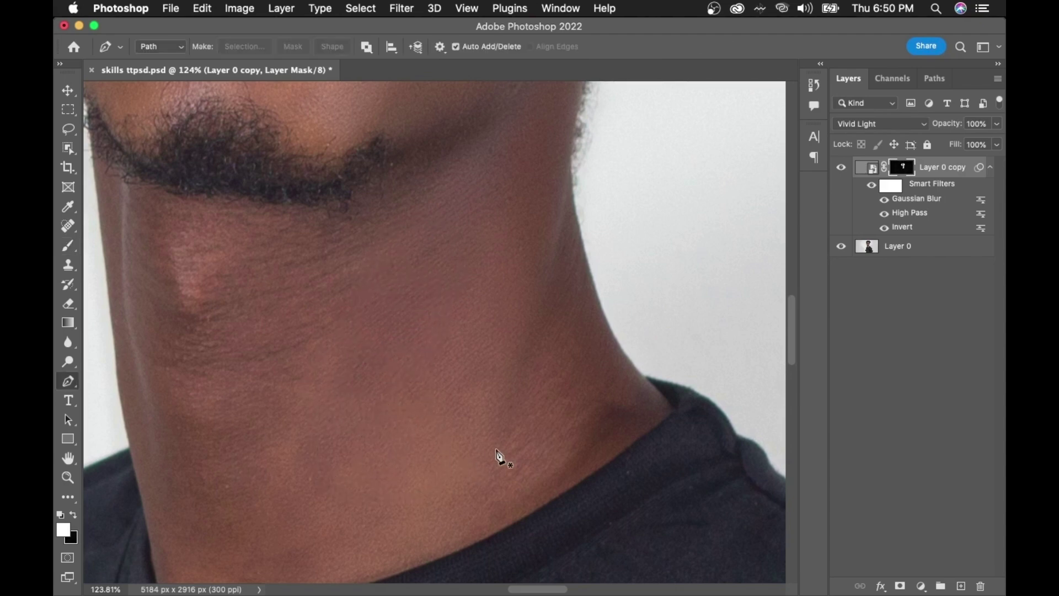
pyautogui.press('b')
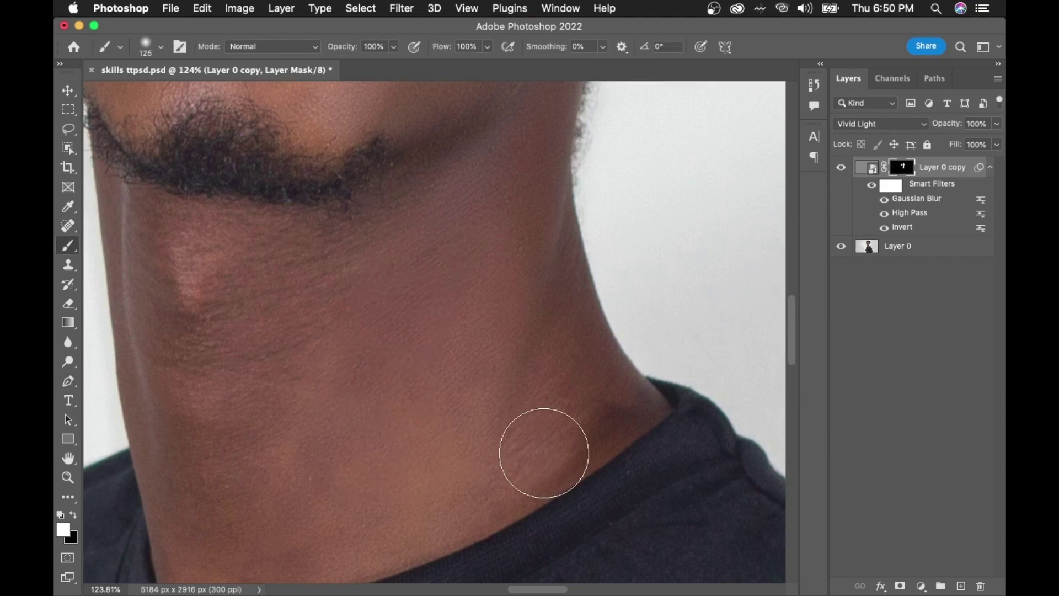
# Reduce the brush to 60 px and paint the mask over the base of the neck beside the shirt collar.
pyautogui.press('[')
pyautogui.press('[')
pyautogui.press('[')
pyautogui.press('[')
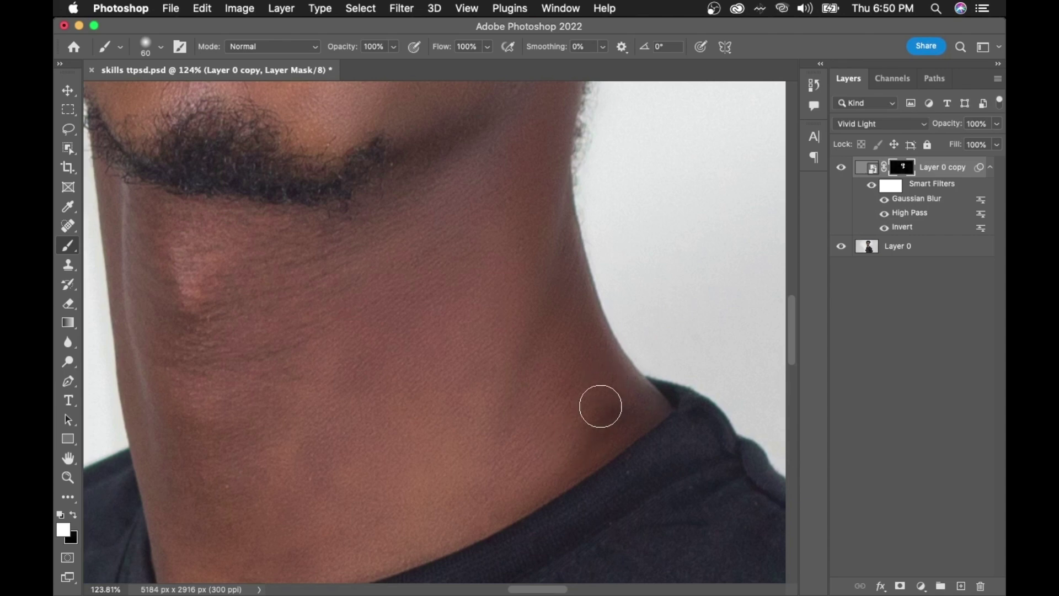
# Smooth the throat and the neck's side on the image's left from the collar up to the beard, ending with an 80 px brush.
pyautogui.scroll(-3, 451, 455)
pyautogui.scroll(2, 312, 511)
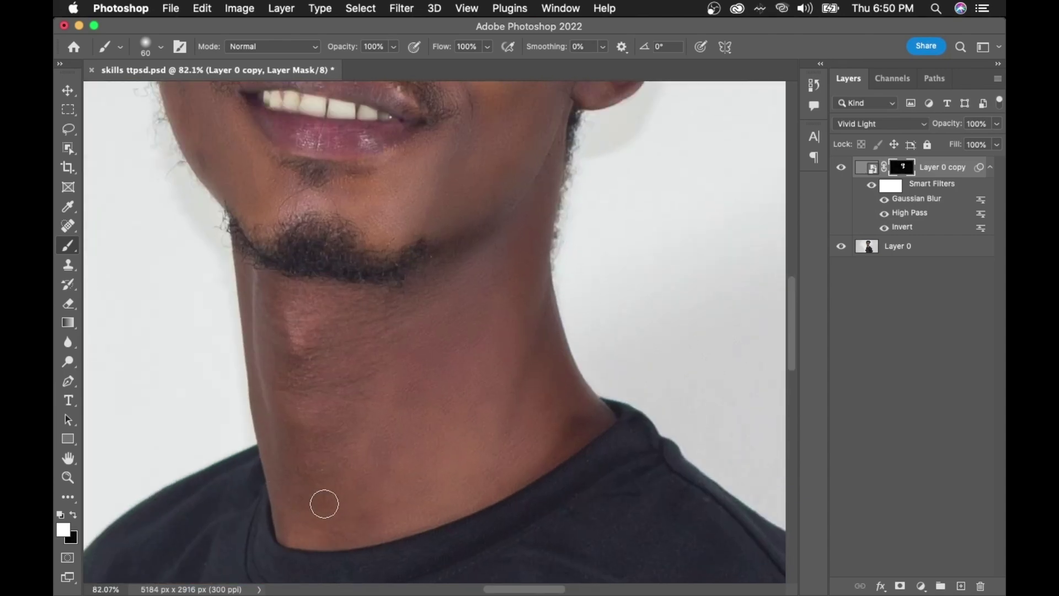
pyautogui.press(']')
pyautogui.press(']')
pyautogui.press(']')
pyautogui.moveTo(328, 510)
pyautogui.mouseDown()
pyautogui.moveTo(278, 459)
pyautogui.moveTo(296, 471)
pyautogui.moveTo(330, 461)
pyautogui.moveTo(355, 407)
pyautogui.moveTo(346, 425)
pyautogui.moveTo(301, 413)
pyautogui.moveTo(322, 426)
pyautogui.moveTo(331, 395)
pyautogui.moveTo(253, 330)
pyautogui.moveTo(334, 359)
pyautogui.moveTo(382, 312)
pyautogui.moveTo(323, 338)
pyautogui.moveTo(378, 347)
pyautogui.moveTo(375, 361)
pyautogui.moveTo(404, 329)
pyautogui.moveTo(394, 313)
pyautogui.moveTo(412, 285)
pyautogui.moveTo(372, 305)
pyautogui.moveTo(379, 279)
pyautogui.moveTo(402, 264)
pyautogui.moveTo(328, 270)
pyautogui.moveTo(358, 278)
pyautogui.moveTo(326, 285)
pyautogui.moveTo(297, 310)
pyautogui.moveTo(294, 289)
pyautogui.moveTo(291, 329)
pyautogui.moveTo(280, 265)
pyautogui.moveTo(263, 248)
pyautogui.moveTo(272, 267)
pyautogui.moveTo(247, 283)
pyautogui.moveTo(244, 267)
pyautogui.moveTo(274, 252)
pyautogui.moveTo(266, 247)
pyautogui.moveTo(392, 261)
pyautogui.moveTo(358, 285)
pyautogui.moveTo(340, 285)
pyautogui.moveTo(344, 276)
pyautogui.moveTo(310, 305)
pyautogui.moveTo(329, 280)
pyautogui.moveTo(310, 285)
pyautogui.moveTo(313, 329)
pyautogui.moveTo(290, 321)
pyautogui.mouseUp()
pyautogui.press('[')
pyautogui.press('[')
pyautogui.press(']')
pyautogui.press(']')
pyautogui.press('[')
pyautogui.press('[')
pyautogui.press('[')
pyautogui.press(']')
pyautogui.press(']')
pyautogui.scroll(-5, 298, 414)
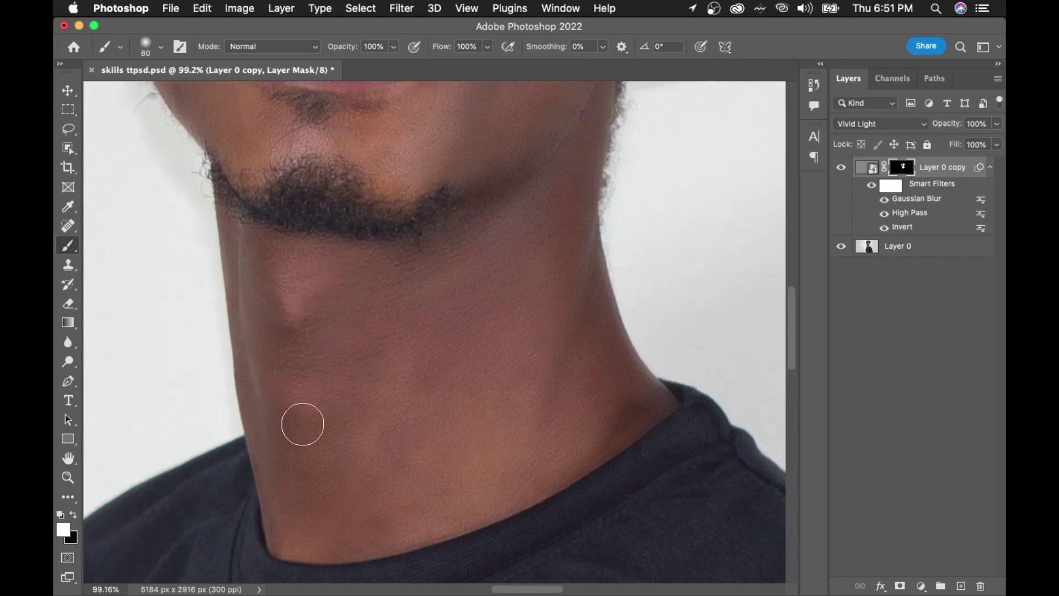
# Reduce the brush to 45 px and examine the remaining skin texture on the middle and lower neck up close.
pyautogui.scroll(8, 302, 414)
pyautogui.press('[')
pyautogui.press('[')
pyautogui.press('[')
pyautogui.press('[')
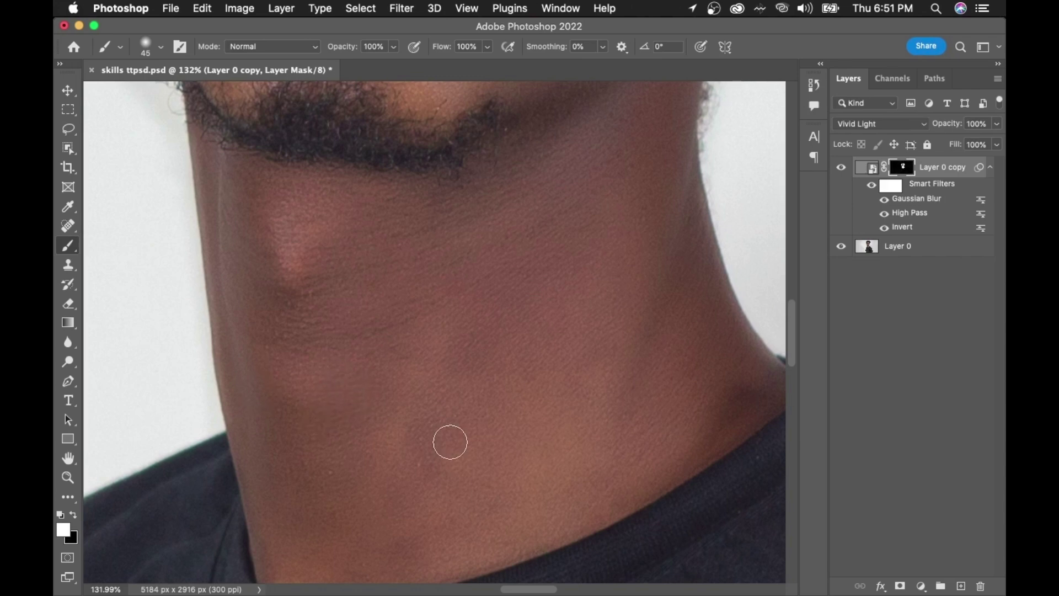
pyautogui.scroll(-2, 453, 441)
pyautogui.scroll(-3, 455, 443)
pyautogui.scroll(4, 496, 402)
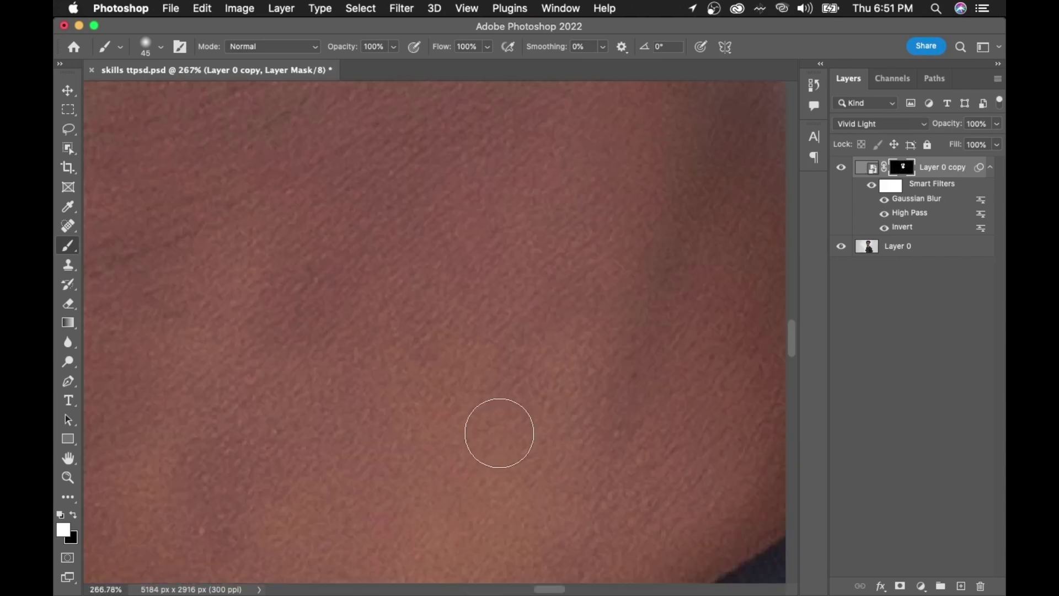
pyautogui.scroll(-2, 499, 437)
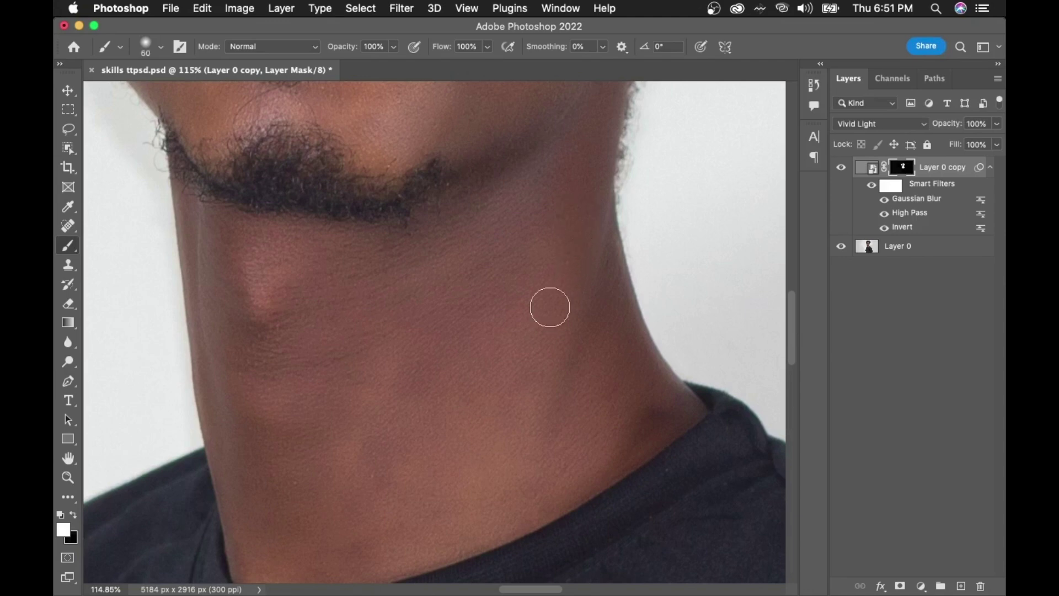
# Paint the mask over the side, middle and lower neck, enlarging the brush to 80 px and 100 px.
pyautogui.press(']')
pyautogui.press(']')
pyautogui.press(']')
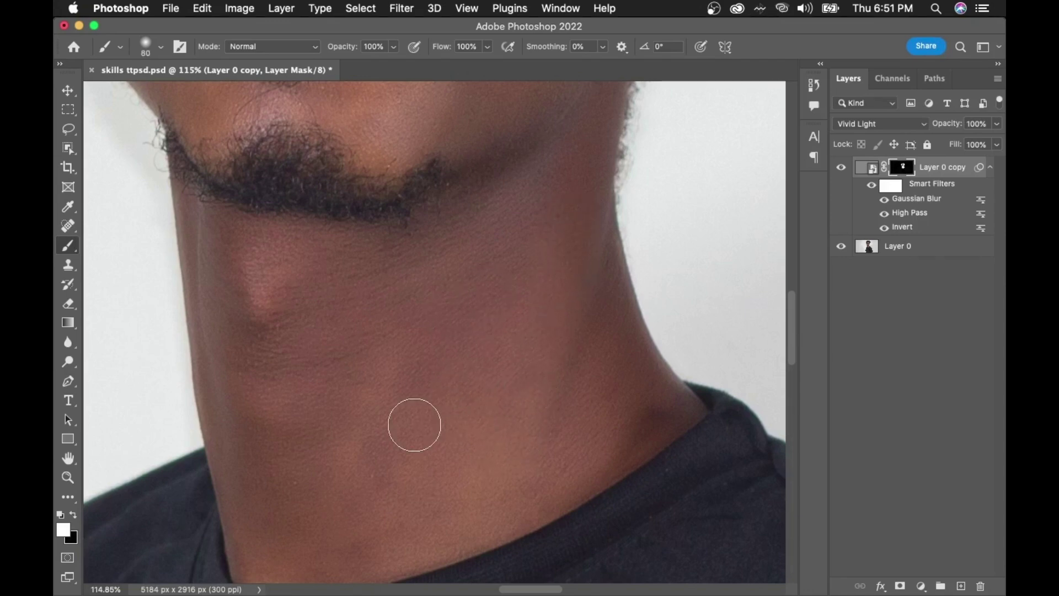
pyautogui.press(']')
pyautogui.press(']')
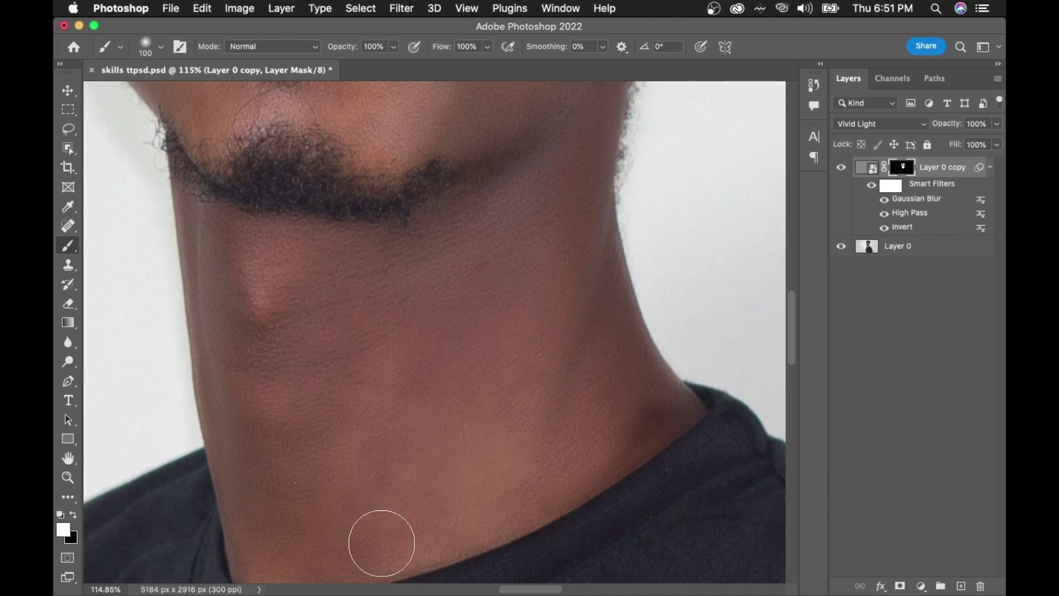
# Examine the smoothed neck and face, comparing the whole portrait with a closer view of the face.
pyautogui.scroll(-5, 484, 496)
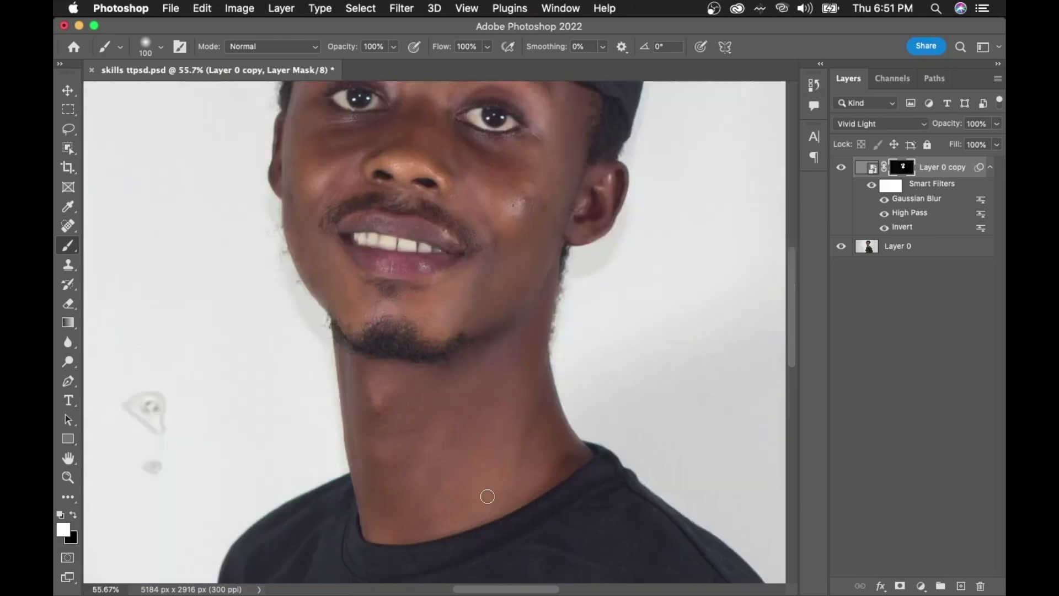
pyautogui.scroll(3, 485, 497)
pyautogui.scroll(-2, 457, 498)
pyautogui.scroll(-2, 457, 498)
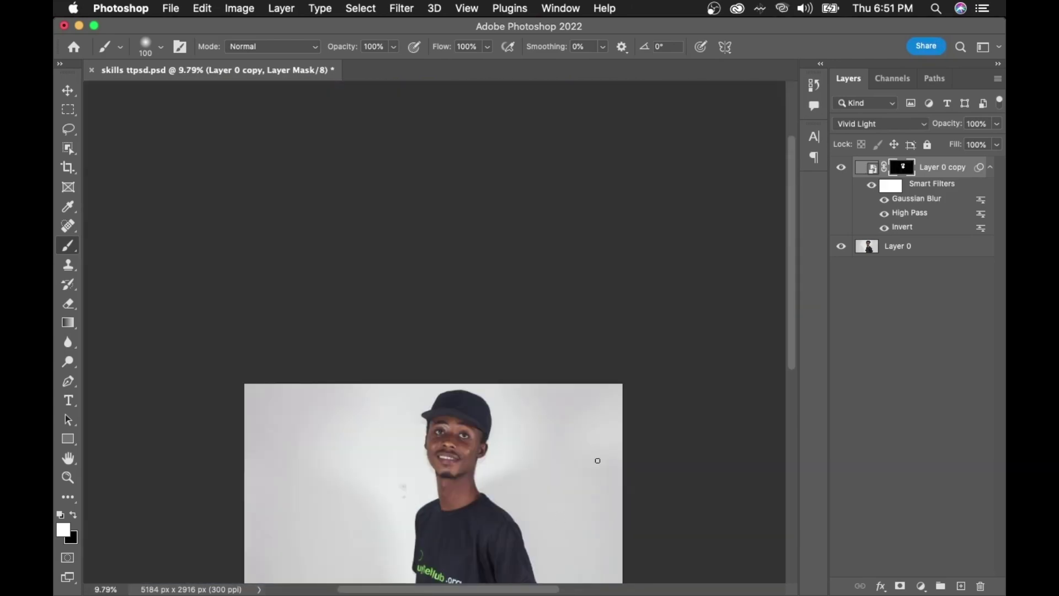
pyautogui.scroll(-3, 559, 444)
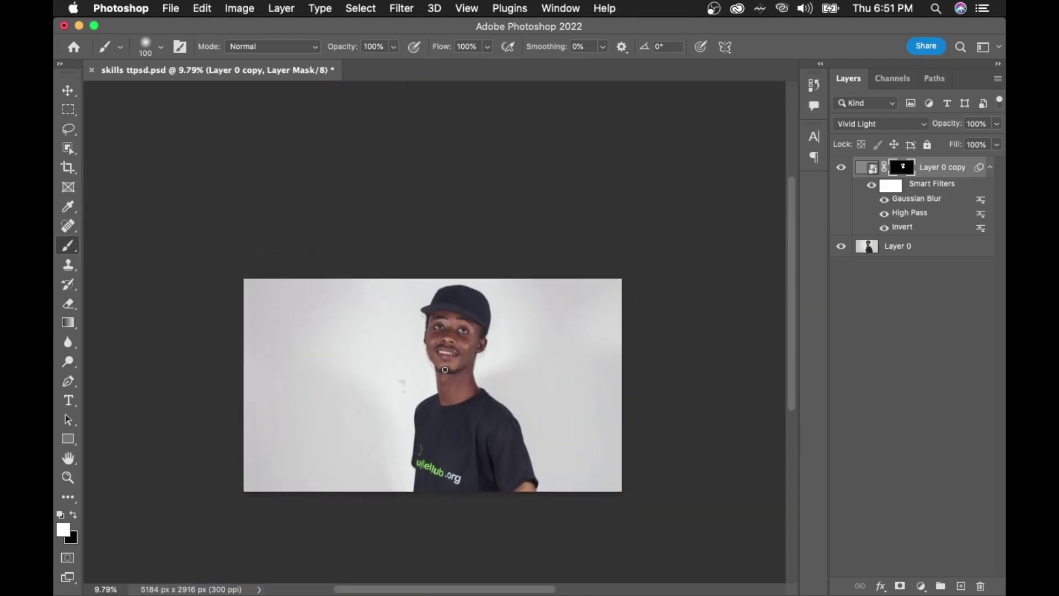
pyautogui.scroll(2, 445, 368)
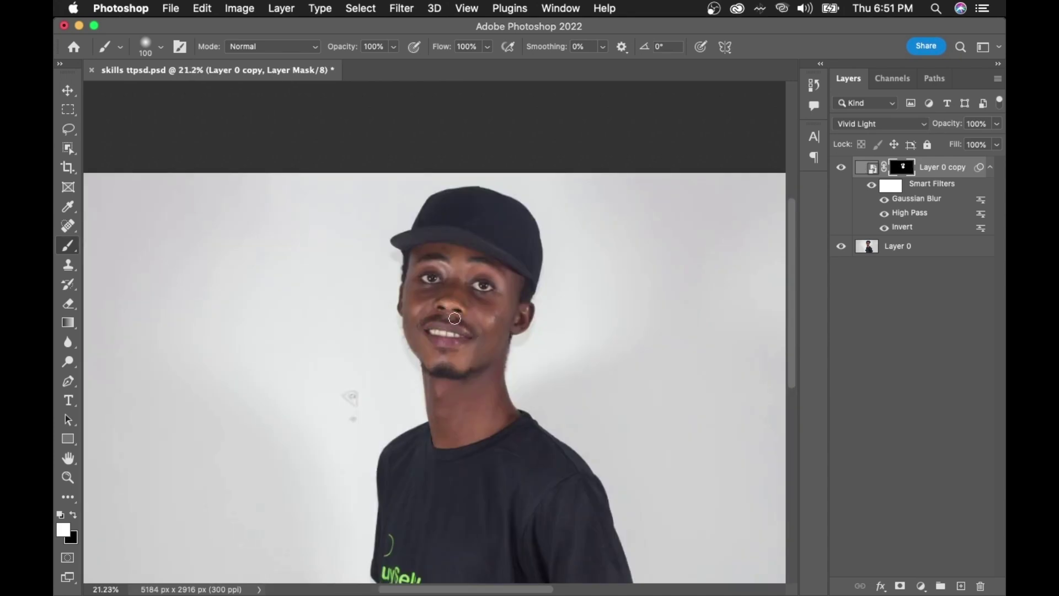
pyautogui.scroll(2, 455, 318)
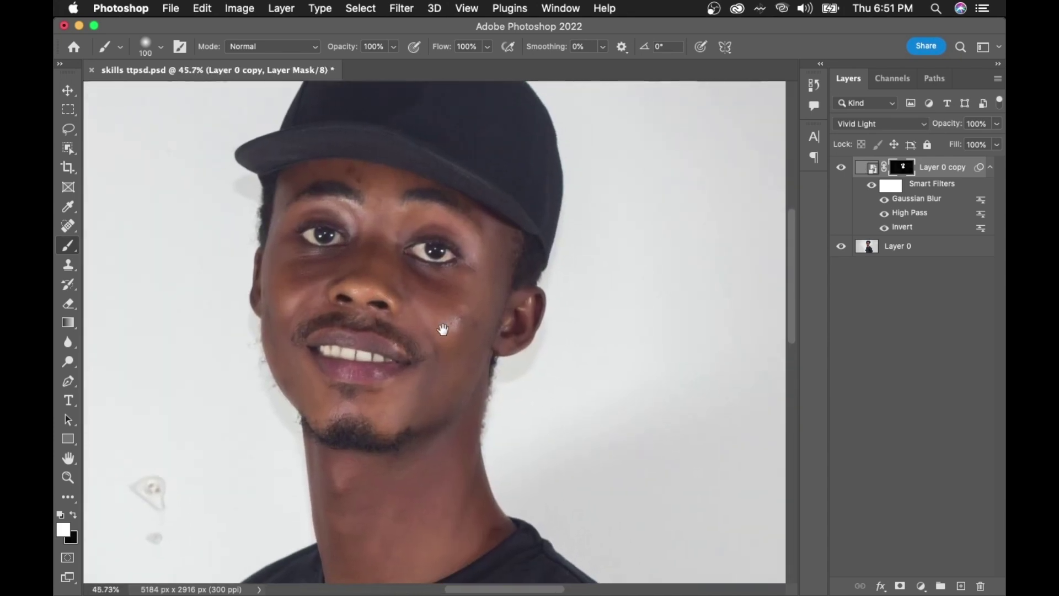
pyautogui.scroll(2, 394, 284)
pyautogui.scroll(-1, 398, 328)
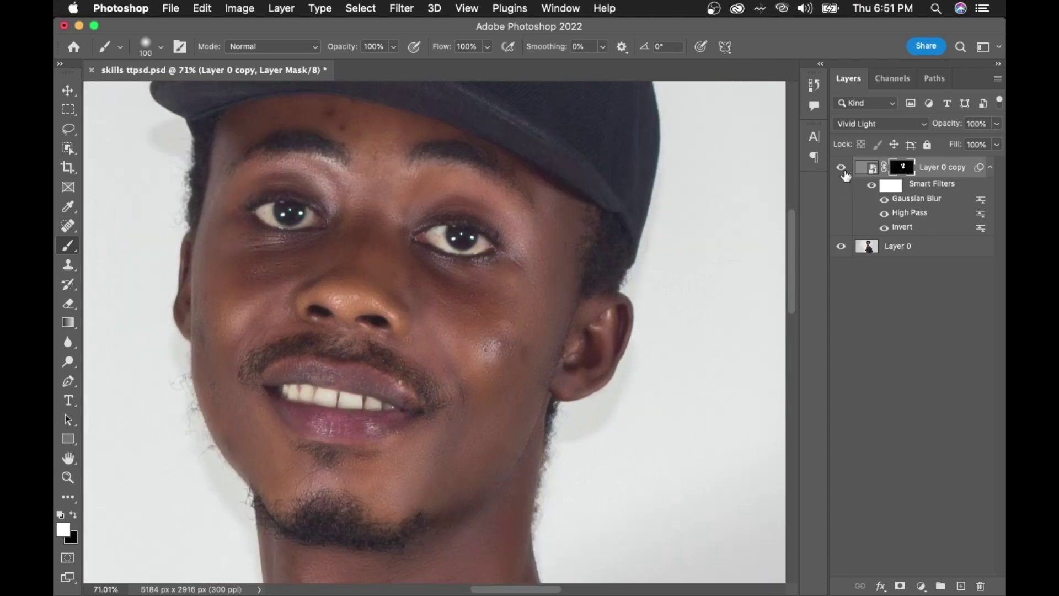
# Select Layer 0 and hide Layer 0 copy to examine the unsmoothed skin on the face.
pyautogui.click(940, 254)
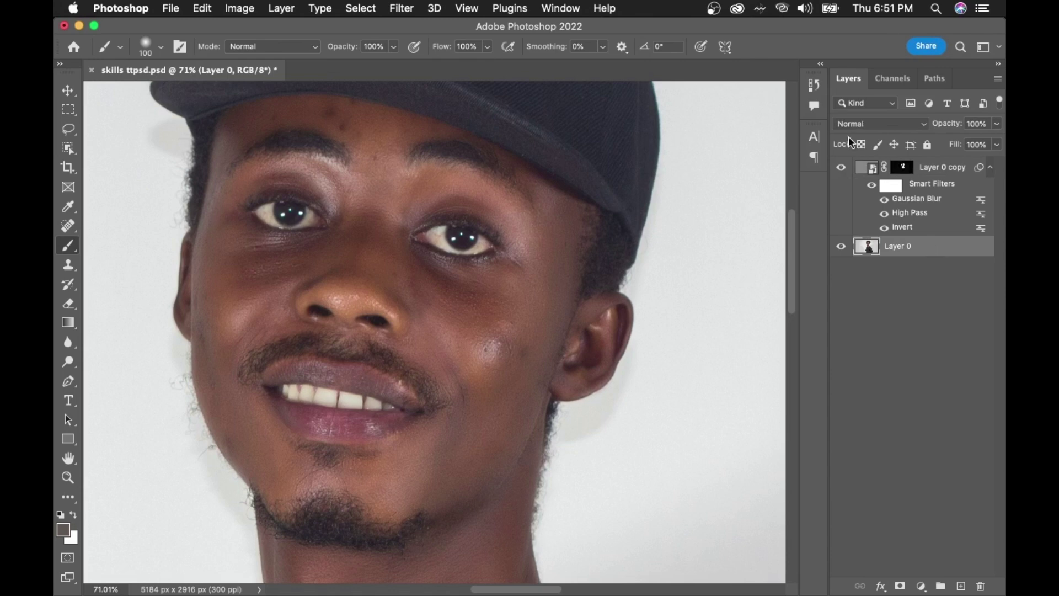
pyautogui.click(841, 167)
pyautogui.click(841, 167)
pyautogui.scroll(-2, 381, 233)
pyautogui.scroll(3, 329, 241)
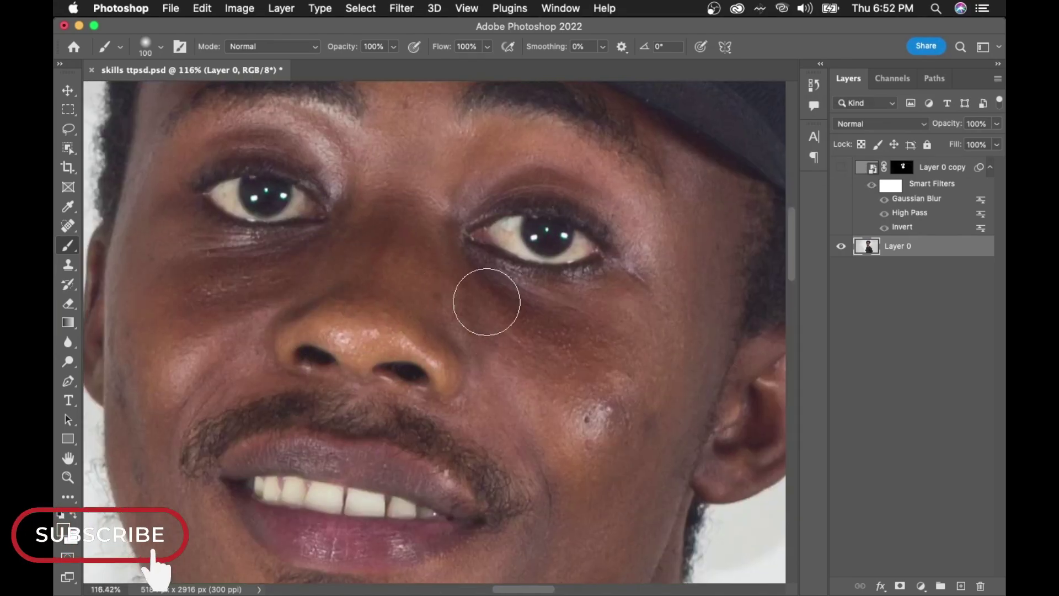
pyautogui.scroll(-1, 188, 387)
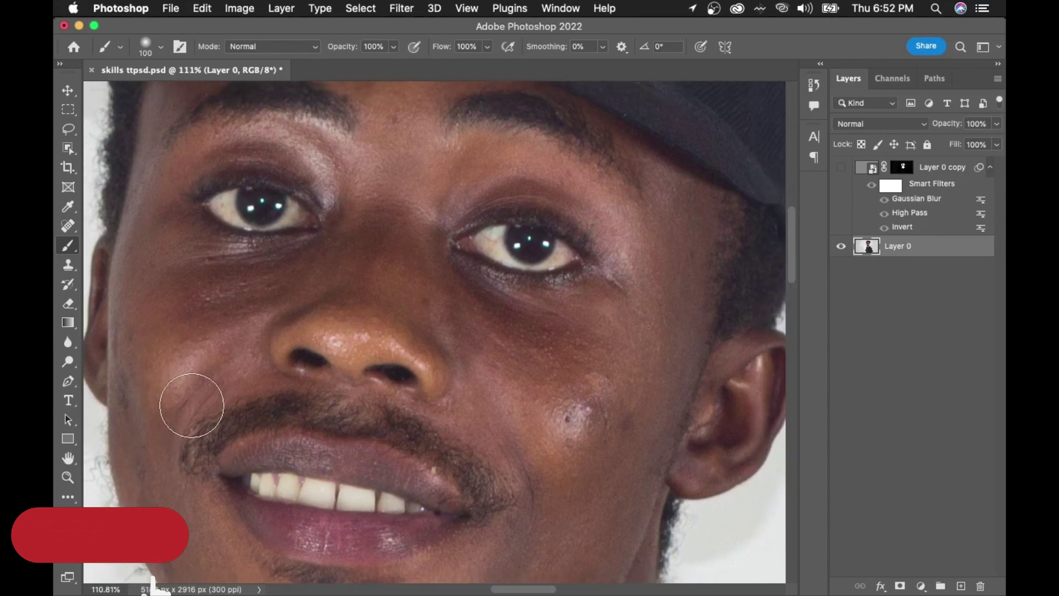
# Toggle the visibility of Layer 0 copy to compare the face before and after smoothing, leaving the layer visible.
pyautogui.click(841, 169)
pyautogui.click(842, 170)
pyautogui.click(842, 170)
pyautogui.click(841, 170)
pyautogui.click(841, 170)
pyautogui.click(841, 170)
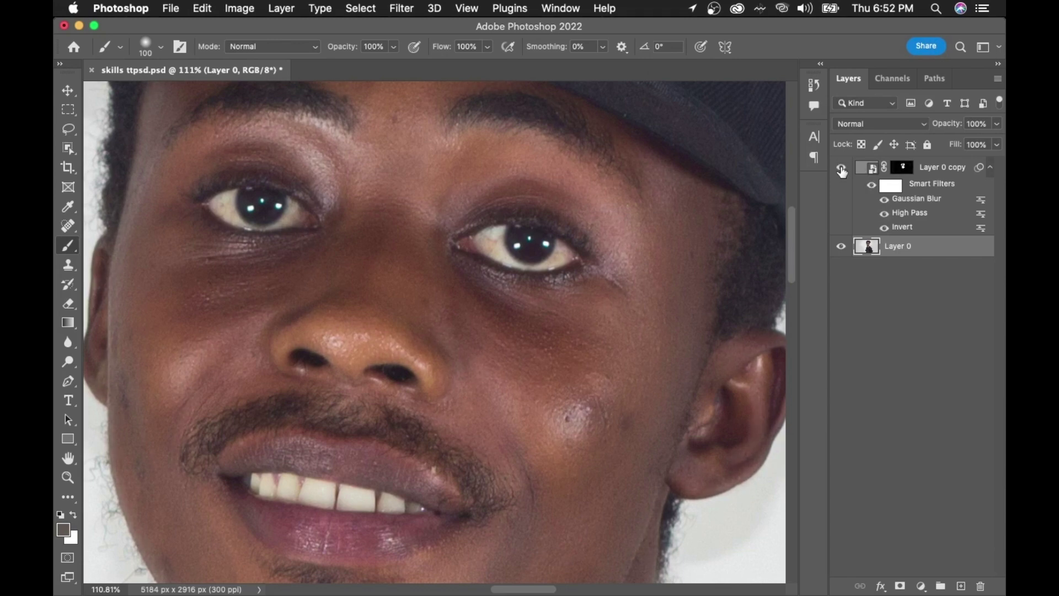
pyautogui.keyDown('alt'); pyautogui.scroll(-2, 514, 375); pyautogui.keyUp('alt')
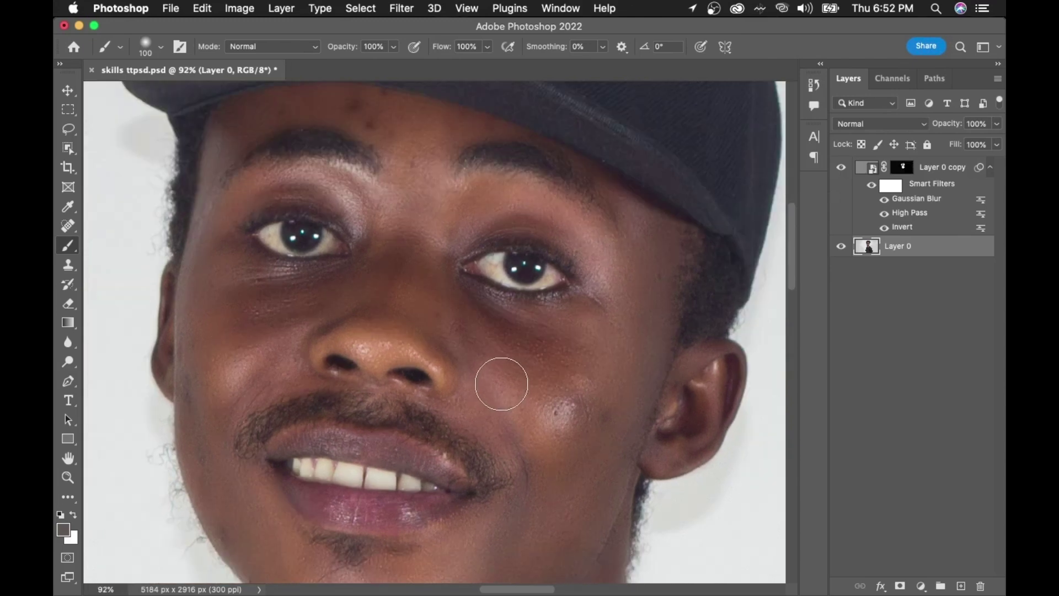
pyautogui.keyDown('alt'); pyautogui.scroll(-4, 501, 384); pyautogui.keyUp('alt')
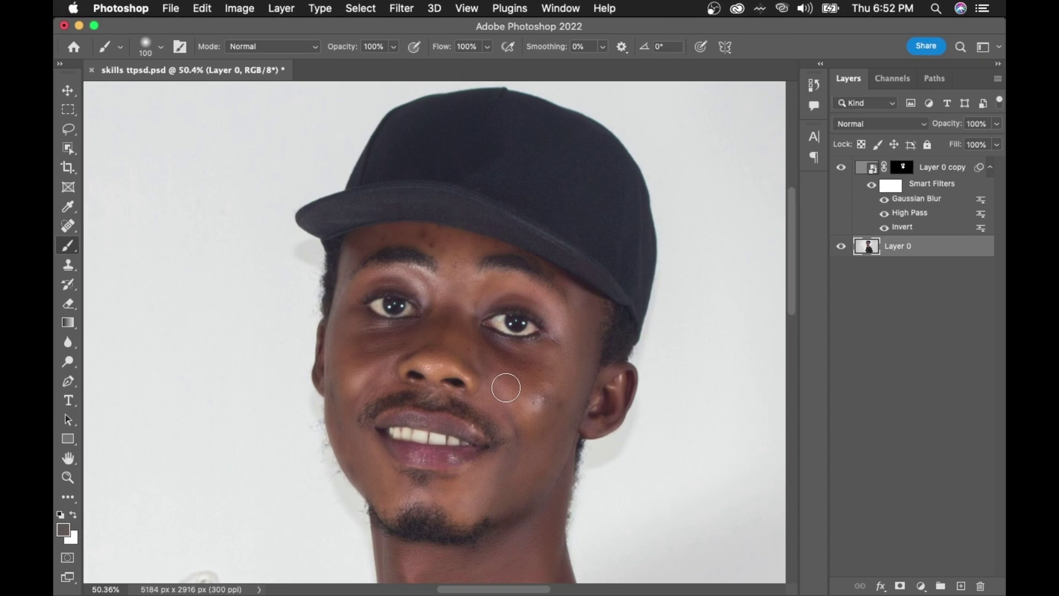
pyautogui.keyDown('alt'); pyautogui.scroll(5, 497, 416); pyautogui.keyUp('alt')
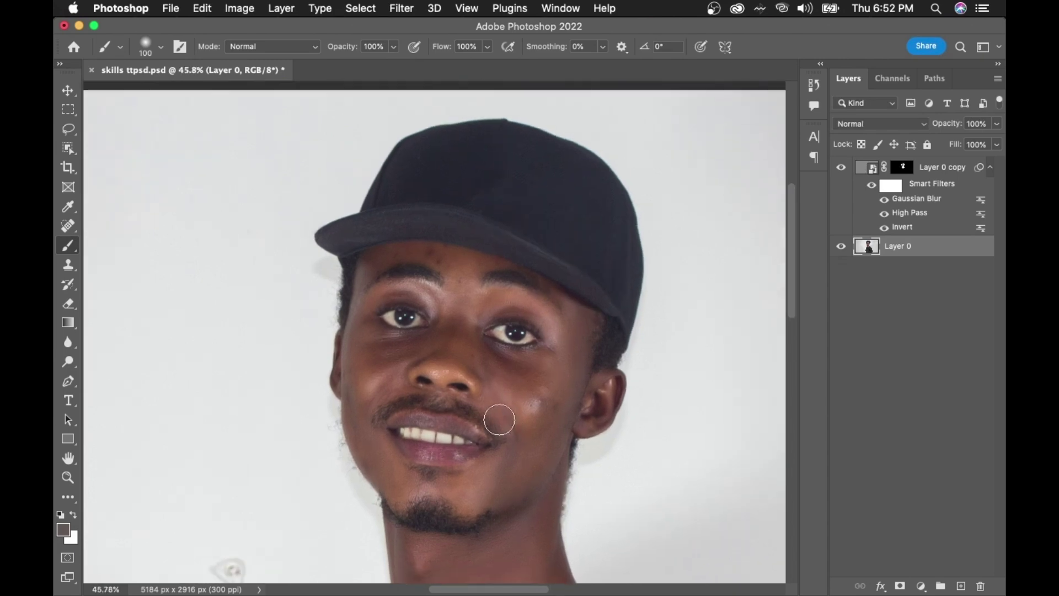
pyautogui.keyDown('alt'); pyautogui.scroll(-4, 431, 287); pyautogui.keyUp('alt')
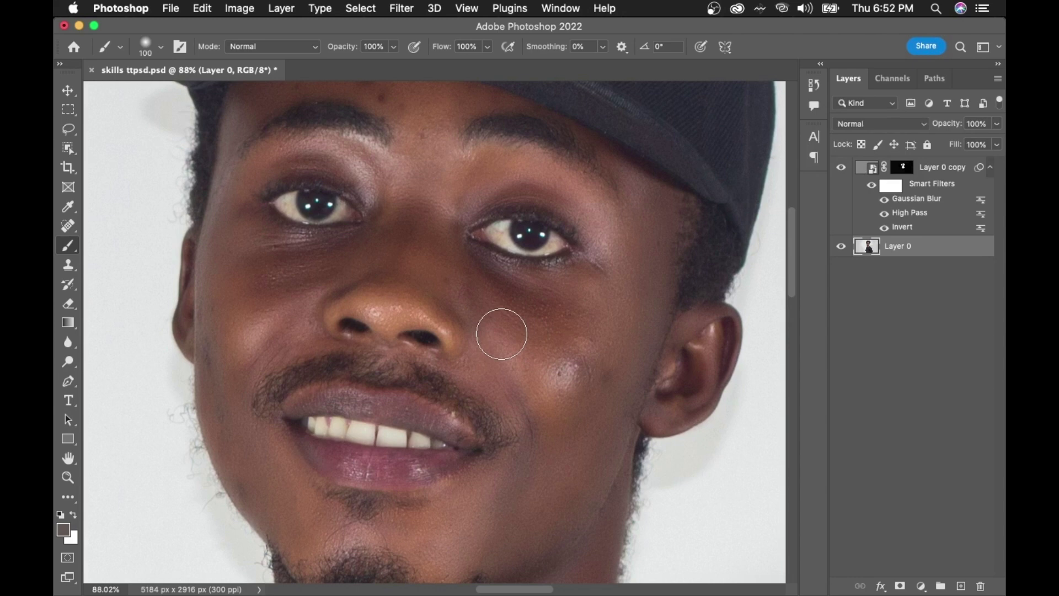
# Readjust the Gaussian Blur smart filter on Layer 0 copy, trying a 1.7 pixel radius and applying a higher one.
pyautogui.doubleClick(918, 199)
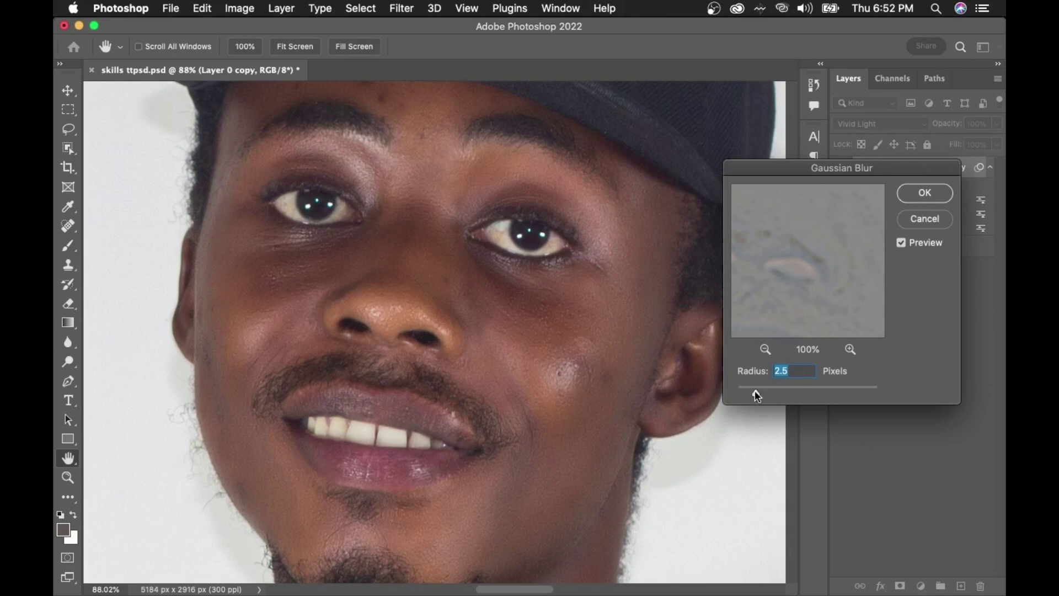
pyautogui.moveTo(762, 391)
pyautogui.mouseDown()
pyautogui.moveTo(782, 387)
pyautogui.moveTo(749, 393)
pyautogui.mouseUp()
pyautogui.moveTo(746, 392); pyautogui.dragTo(748, 393)
pyautogui.scroll(-5, 489, 380)
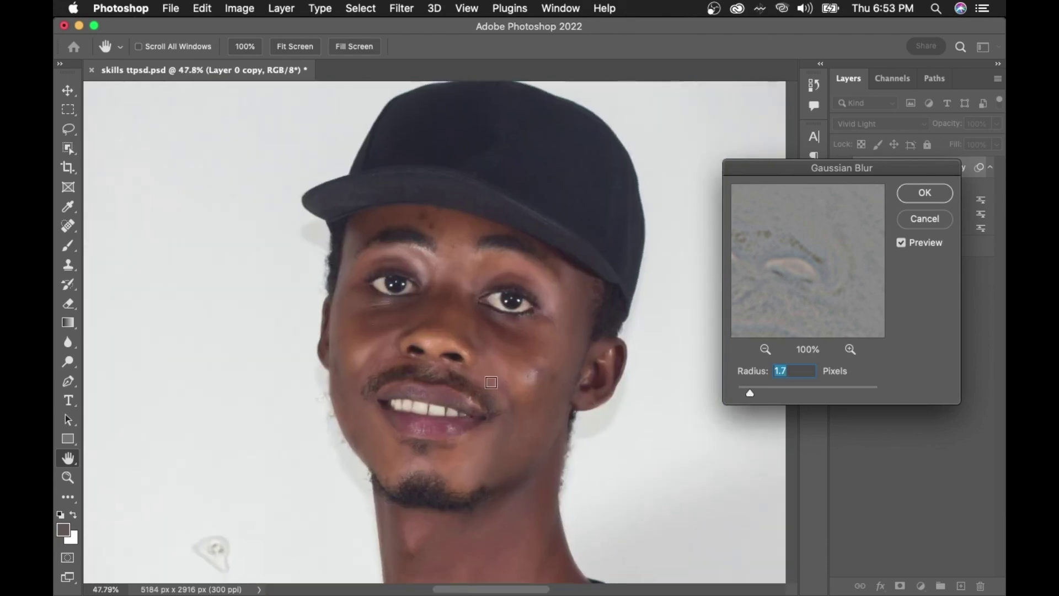
pyautogui.scroll(6, 491, 382)
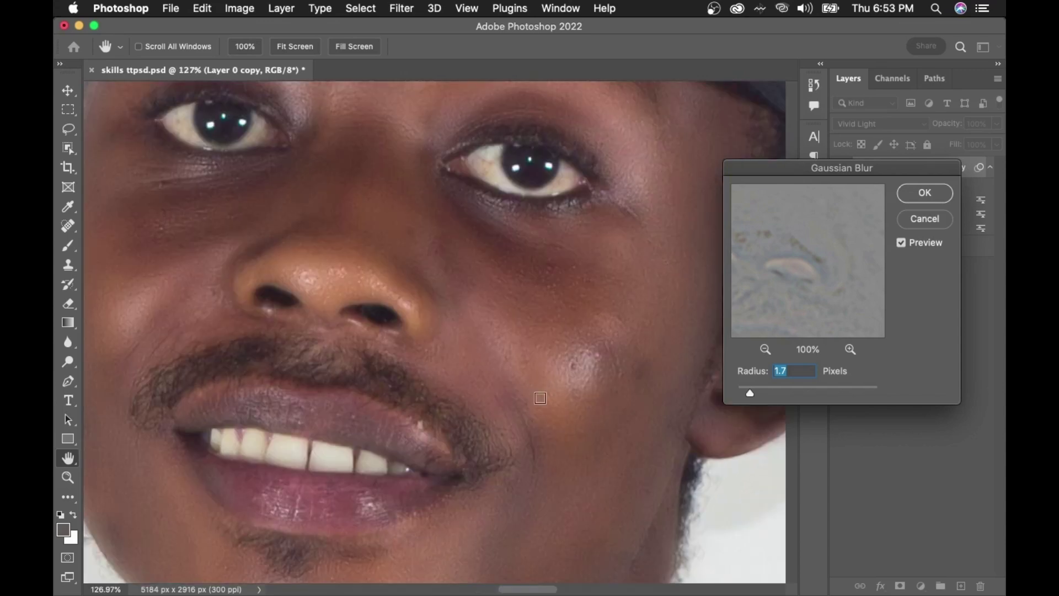
pyautogui.scroll(-1, 455, 394)
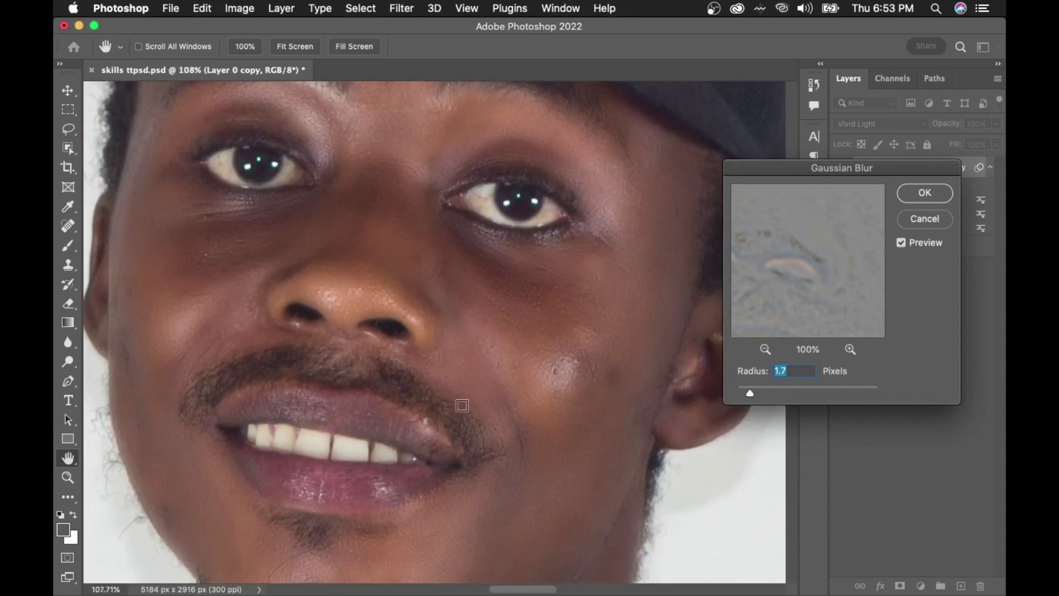
pyautogui.scroll(-2, 462, 405)
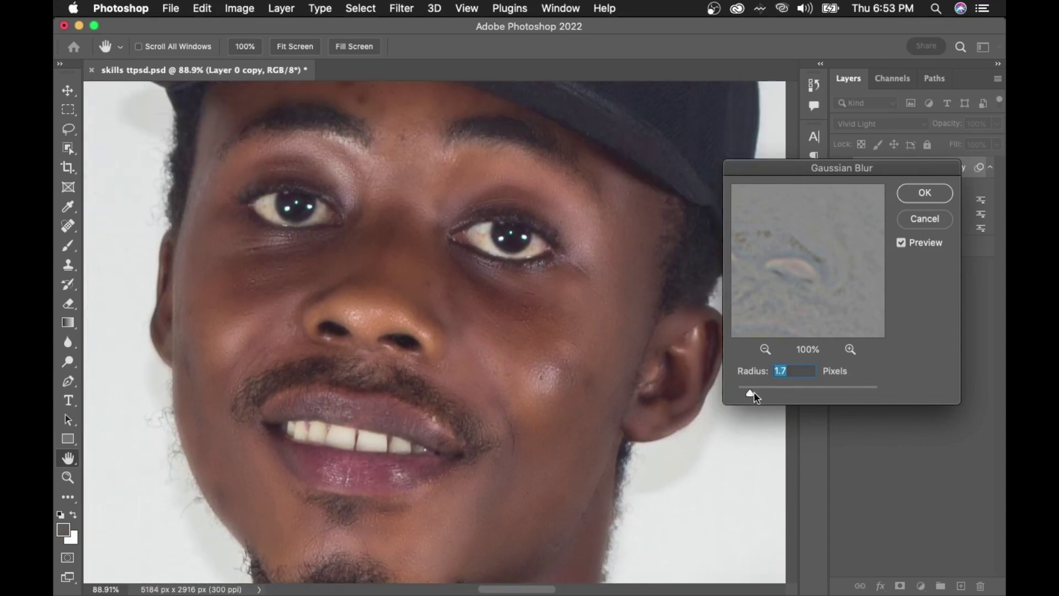
pyautogui.moveTo(747, 393); pyautogui.dragTo(756, 391)
pyautogui.click(923, 193)
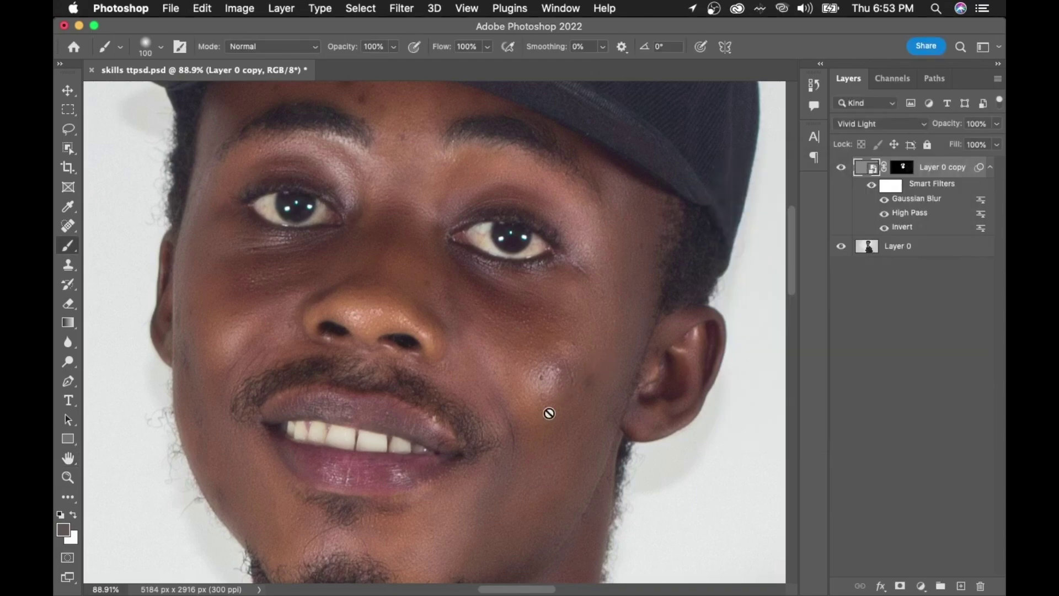
# Hide Layer 0 to inspect the painted smoothing areas of the face and neck on their own, and show it again.
pyautogui.scroll(-5, 539, 425)
pyautogui.scroll(5, 539, 425)
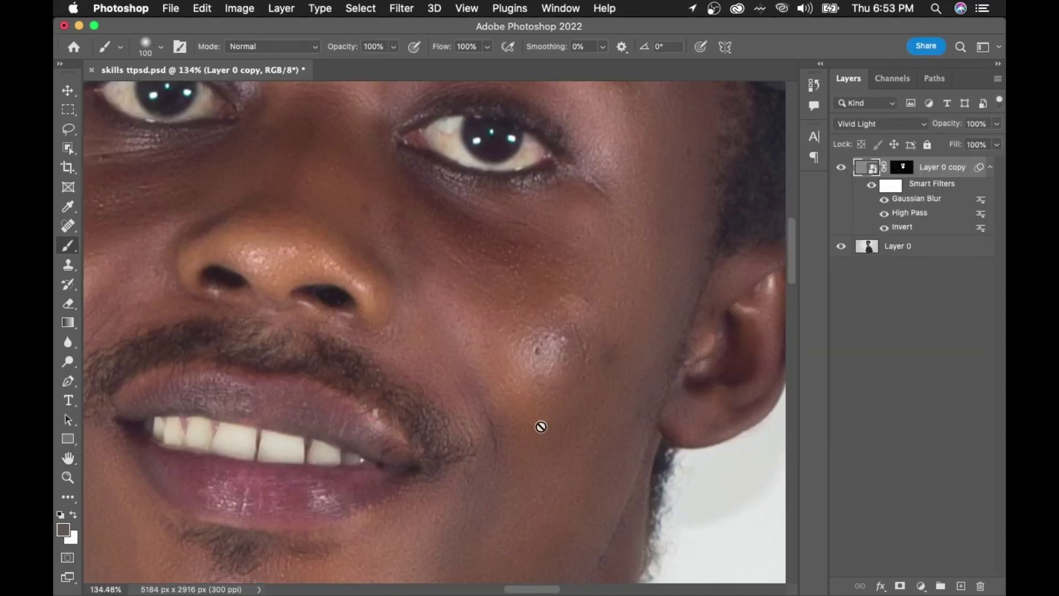
pyautogui.scroll(-3, 540, 426)
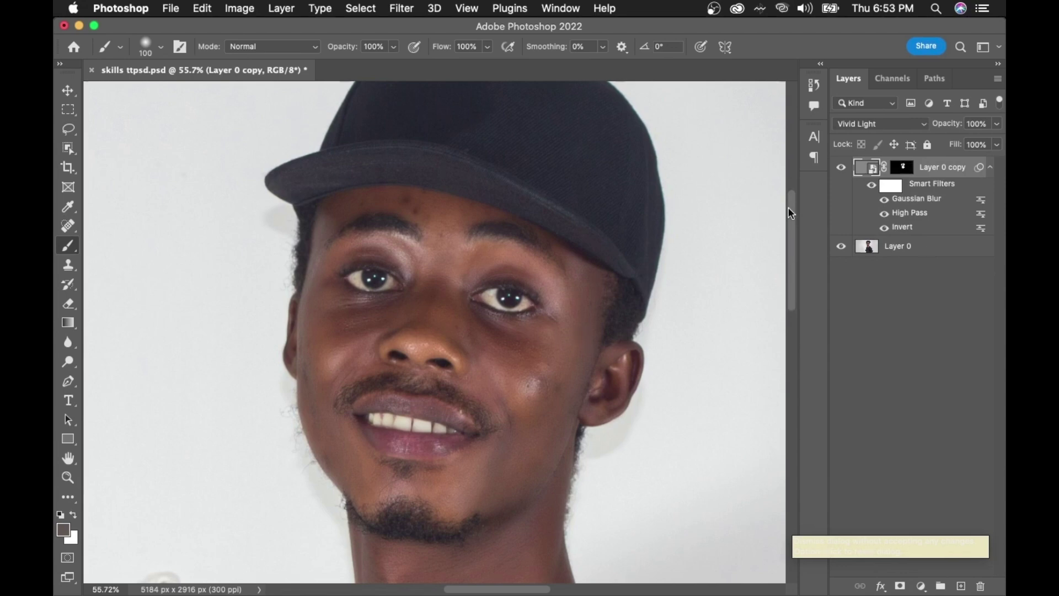
pyautogui.scroll(3, 788, 209)
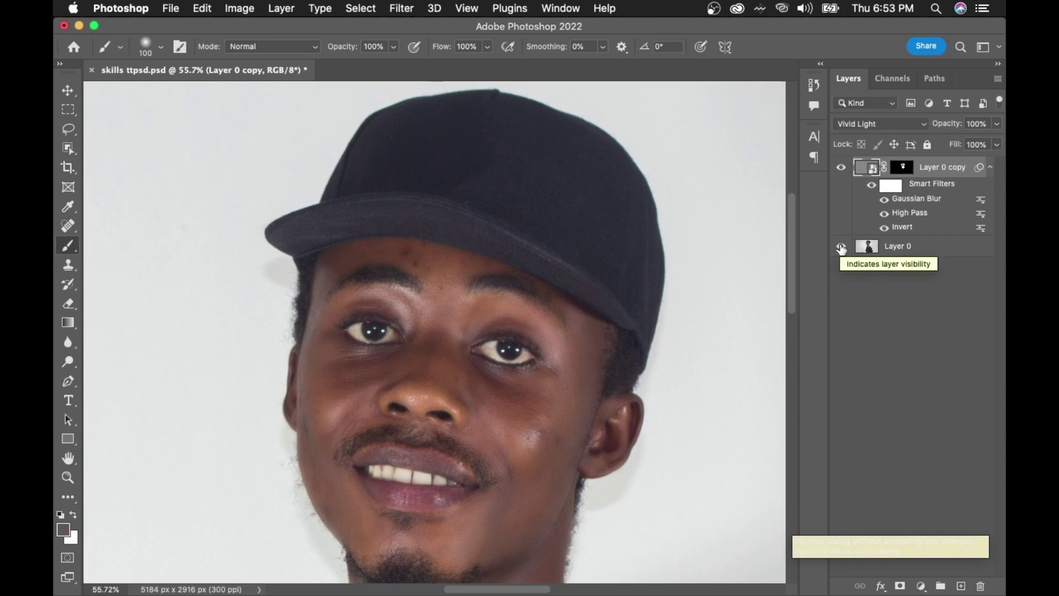
pyautogui.click(928, 254)
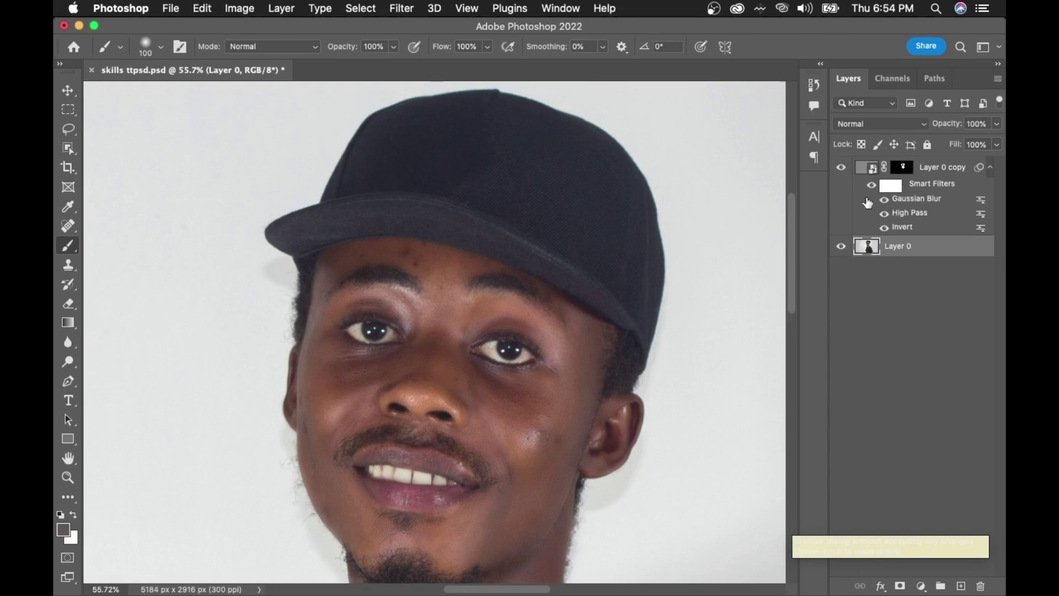
pyautogui.click(840, 247)
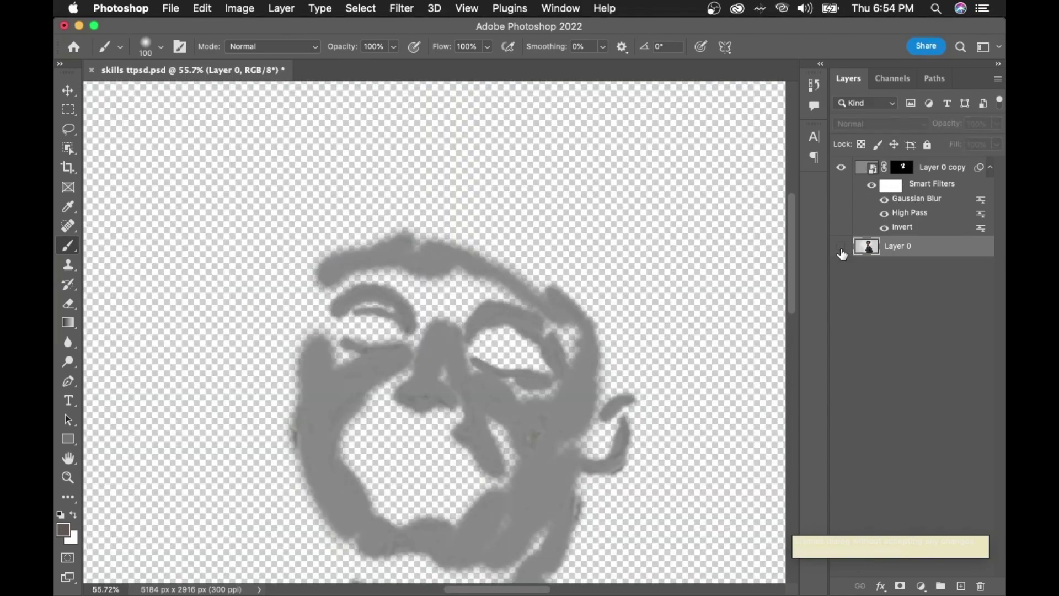
pyautogui.scroll(-5, 463, 421)
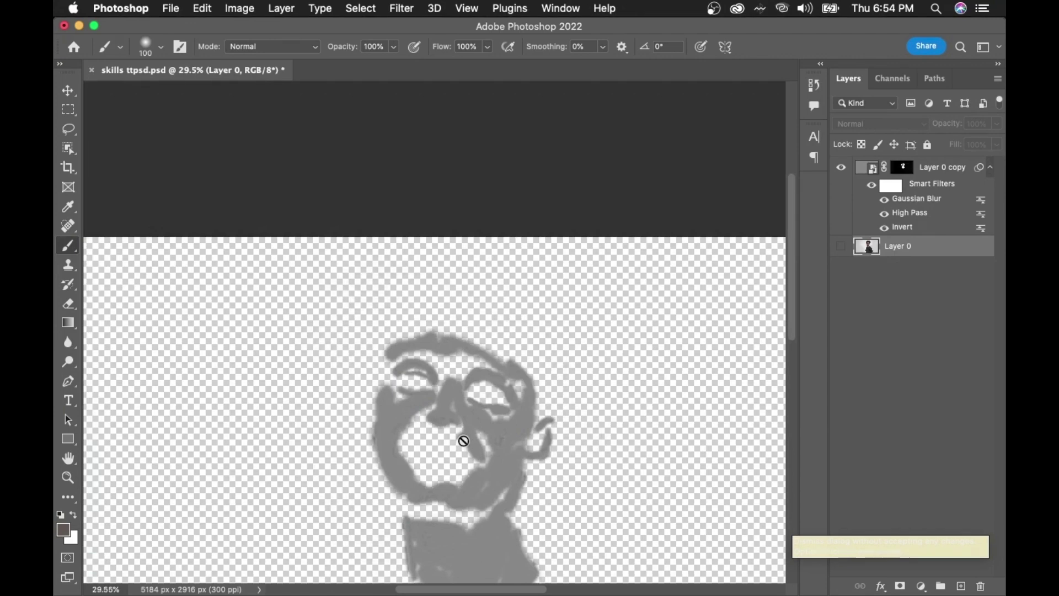
pyautogui.scroll(5, 455, 502)
pyautogui.scroll(-4, 472, 276)
pyautogui.scroll(2, 479, 182)
pyautogui.scroll(3, 487, 154)
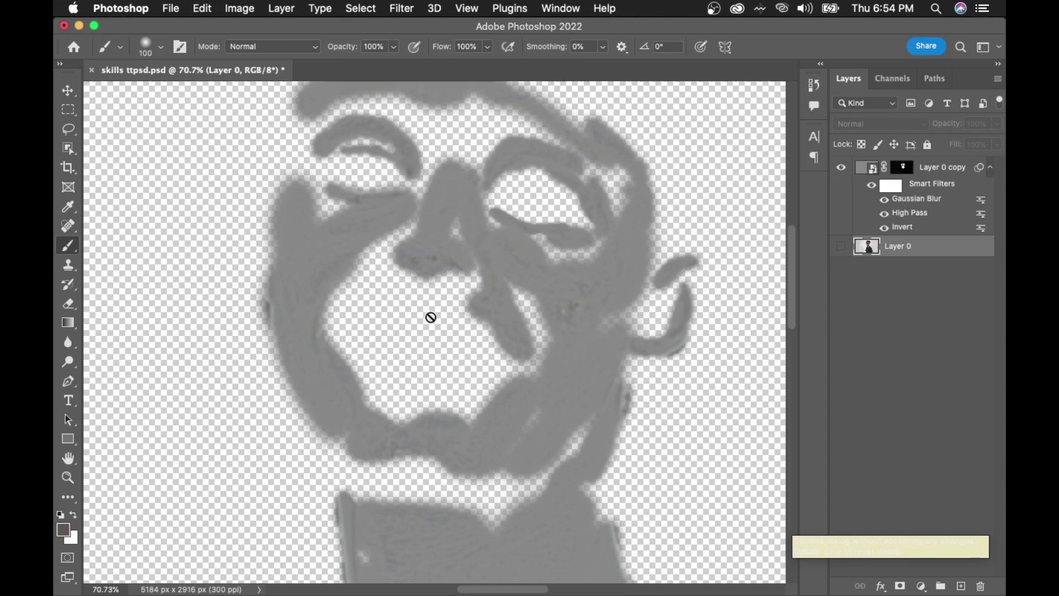
pyautogui.click(841, 247)
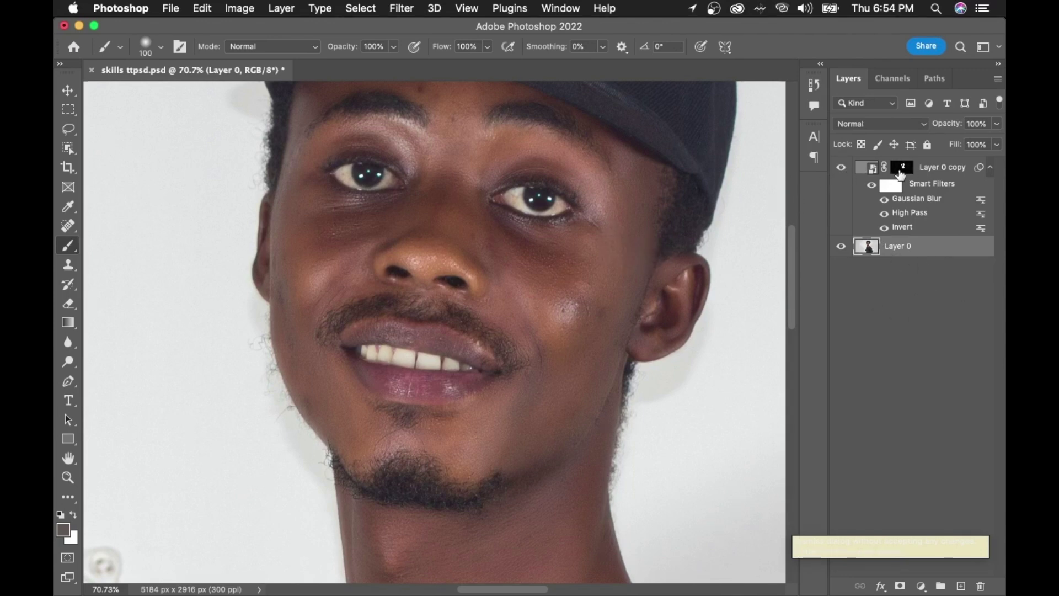
# Collapse the smart filter list of Layer 0 copy and select that layer.
pyautogui.click(985, 168)
pyautogui.moveTo(938, 168)
pyautogui.mouseDown()
pyautogui.moveTo(938, 200)
pyautogui.moveTo(927, 167)
pyautogui.mouseUp()
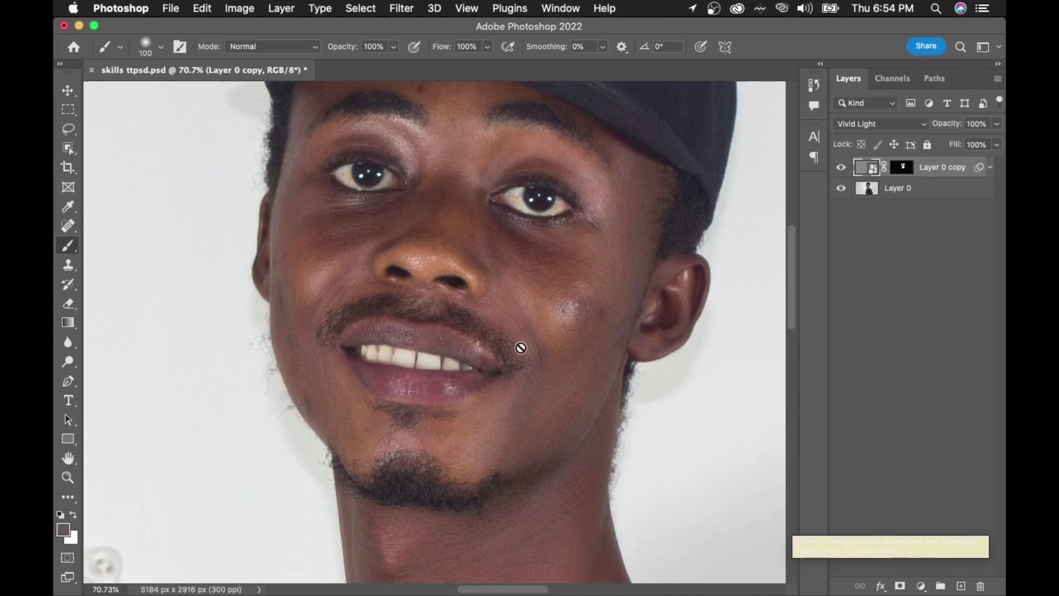
pyautogui.scroll(-5, 488, 277)
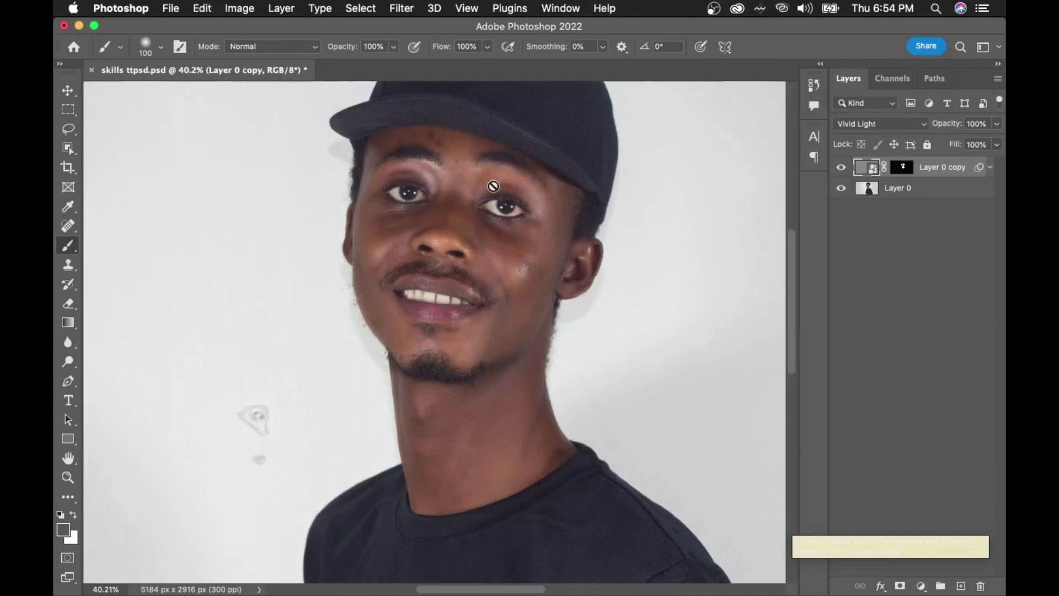
# Open Layer 0 in the Camera Raw filter and set Exposure to +0.15, Contrast +8, Highlights +19 and Shadows -8.
pyautogui.moveTo(614, 208); pyautogui.dragTo(612, 292)
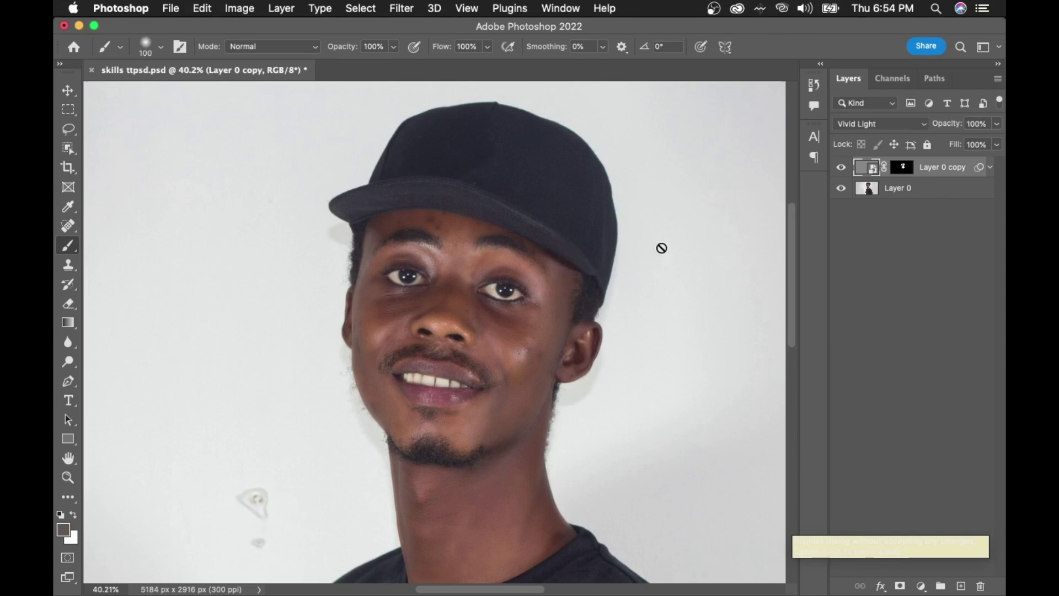
pyautogui.click(924, 192)
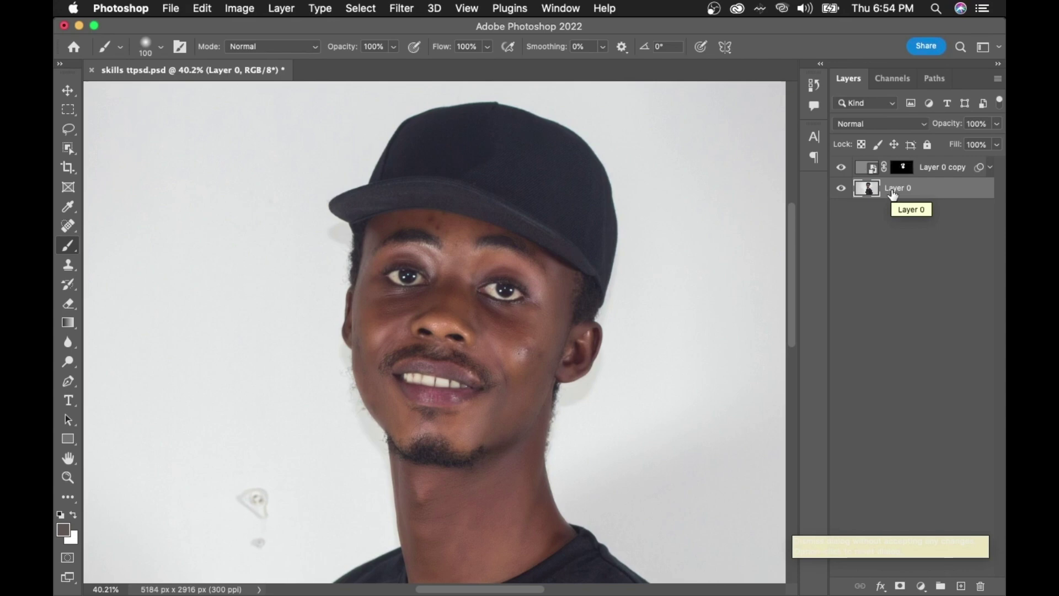
pyautogui.press('super+shift+x')
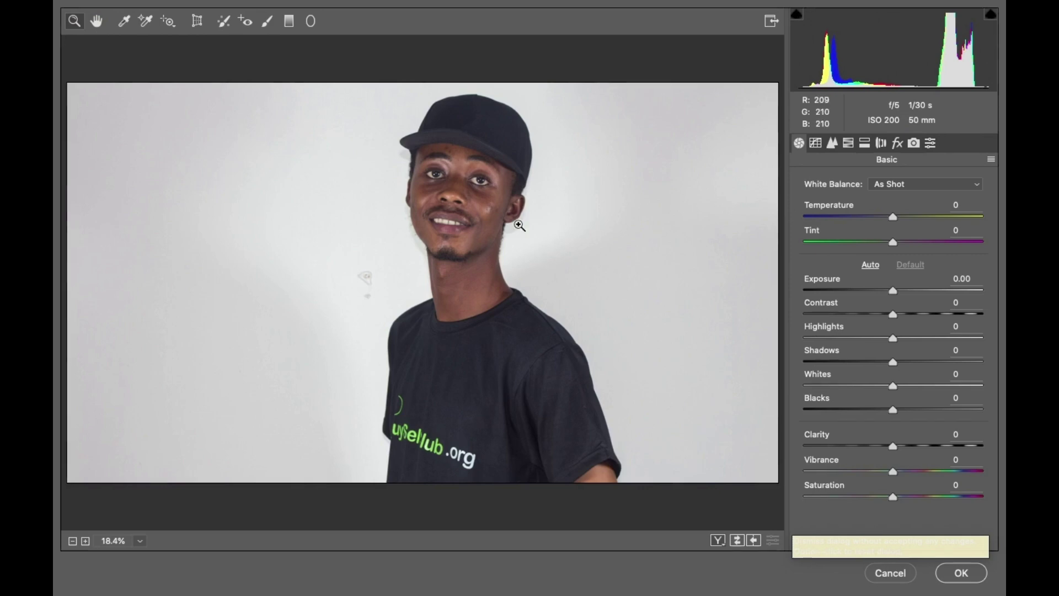
pyautogui.scroll(5, 474, 163)
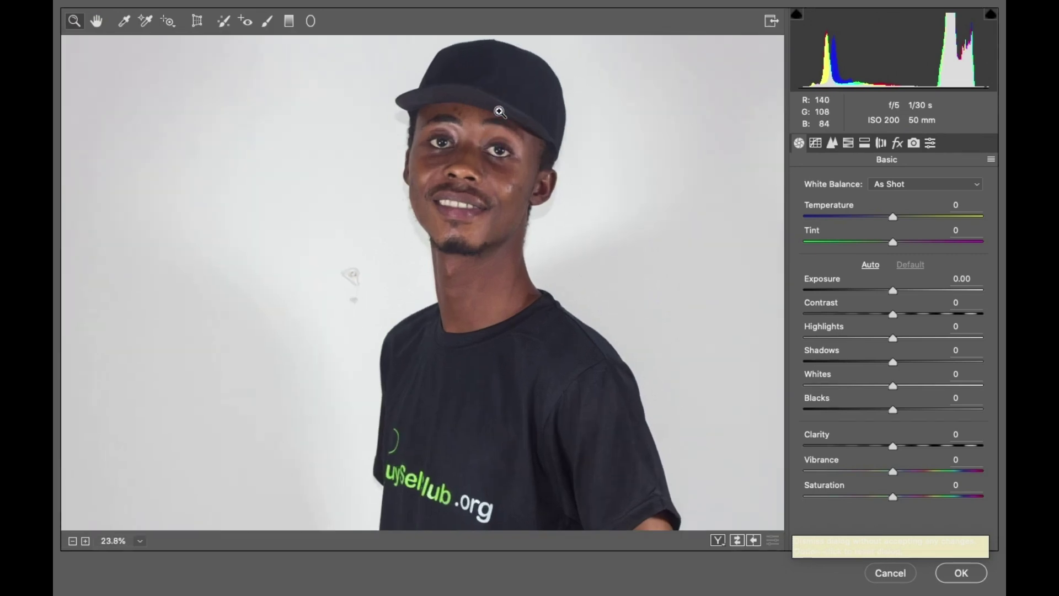
pyautogui.scroll(2, 489, 315)
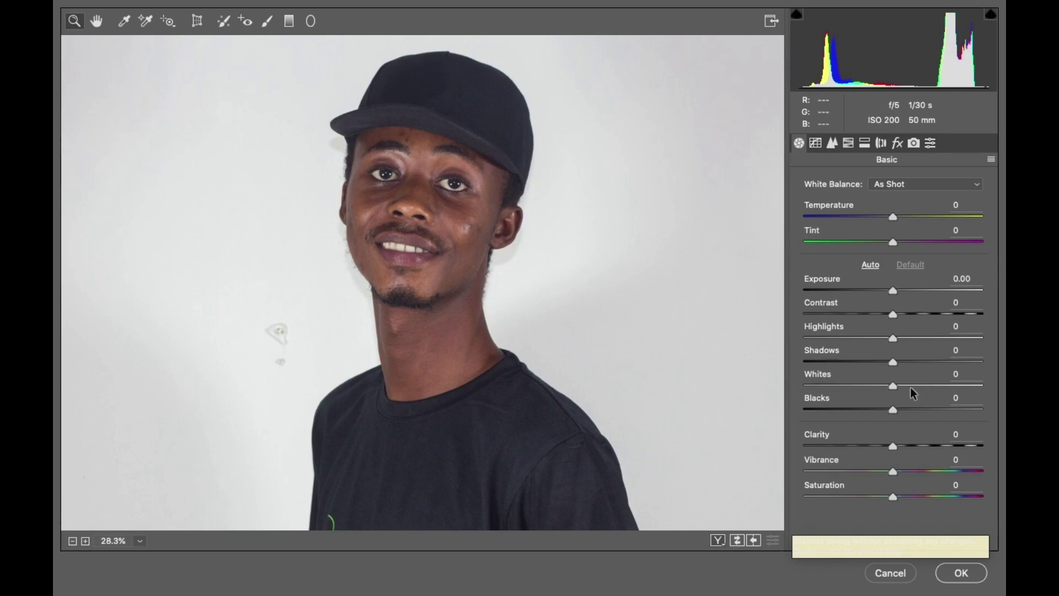
pyautogui.moveTo(893, 289); pyautogui.dragTo(898, 313)
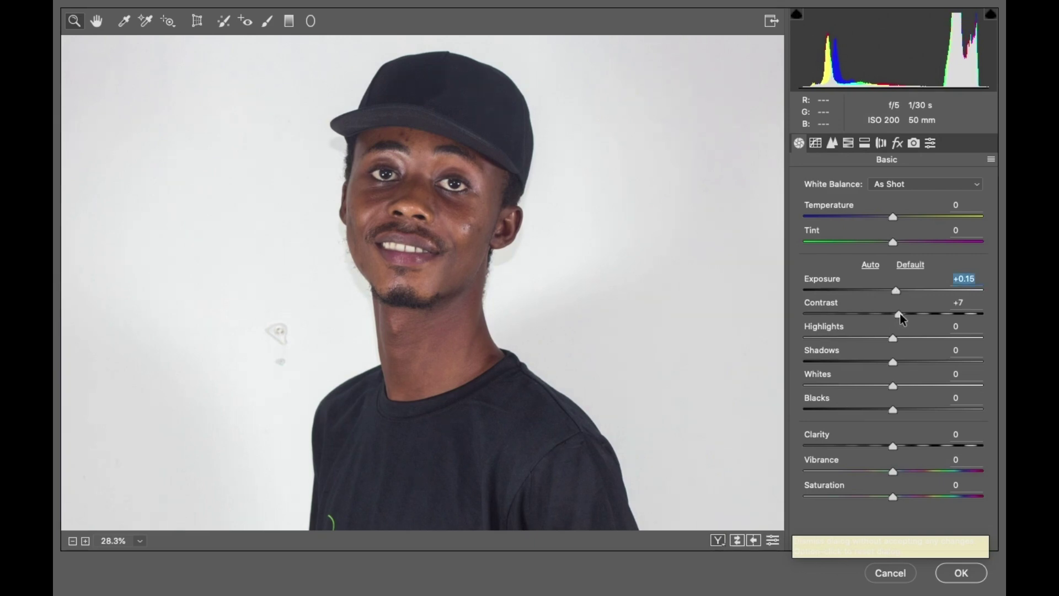
pyautogui.moveTo(901, 313); pyautogui.dragTo(885, 362)
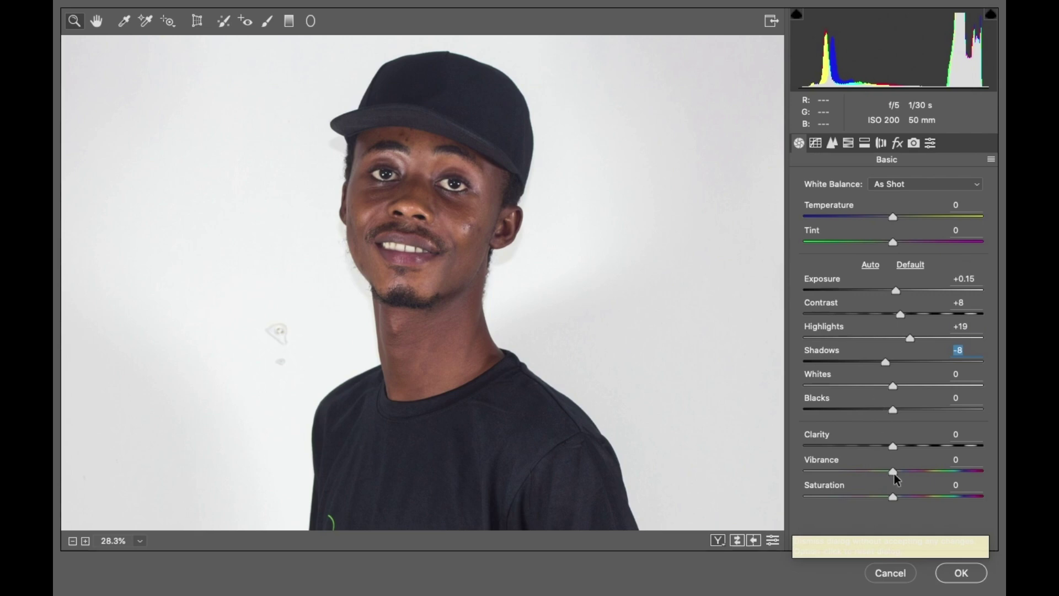
# Set Vibrance to +6 and Saturation to +7, and apply the Camera Raw adjustments to Layer 0.
pyautogui.moveTo(895, 471); pyautogui.dragTo(894, 494)
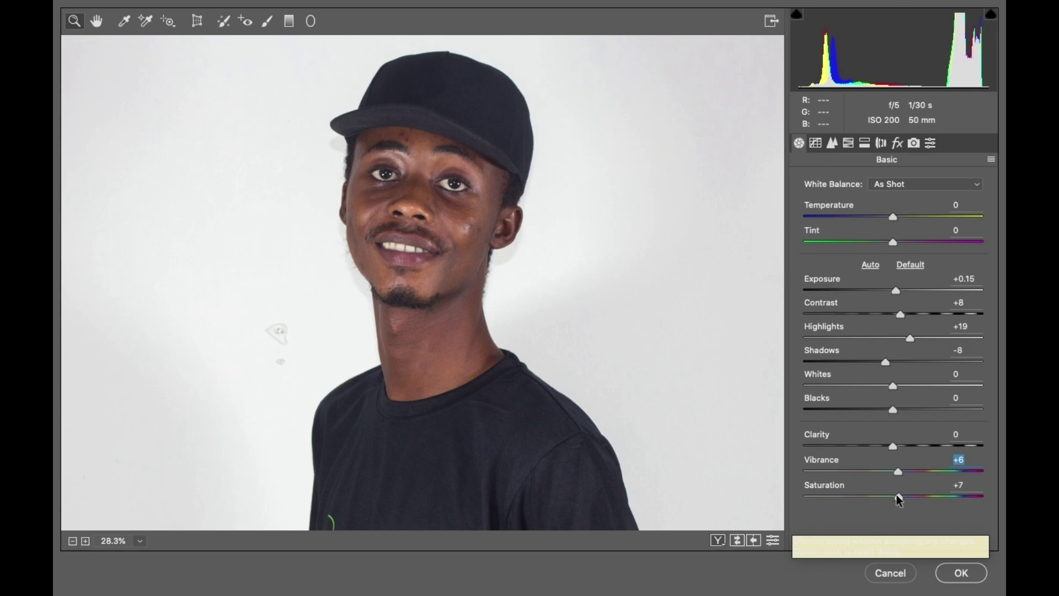
pyautogui.moveTo(895, 494); pyautogui.dragTo(896, 494)
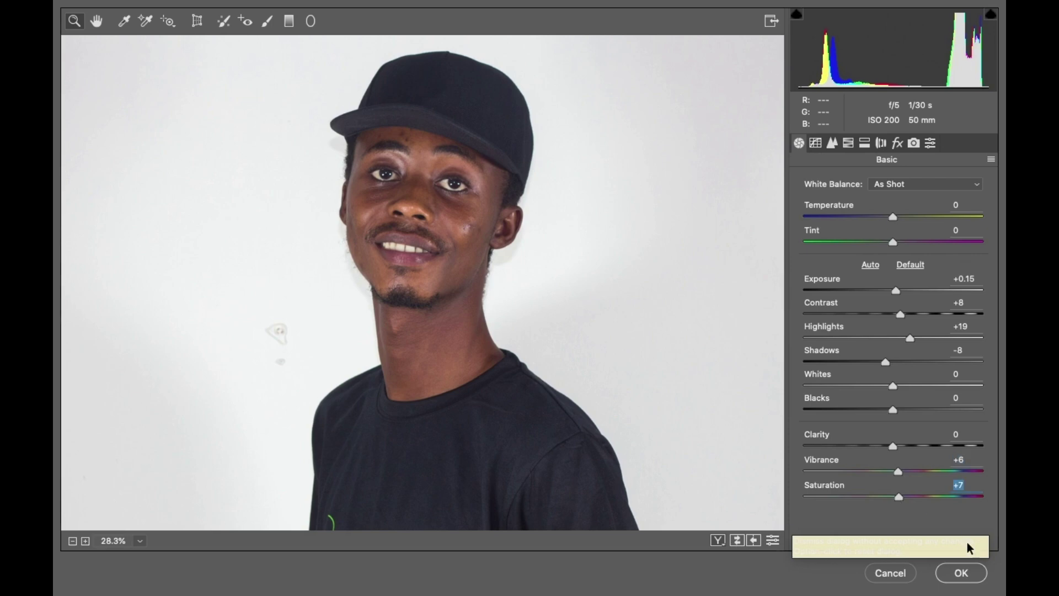
pyautogui.click(965, 574)
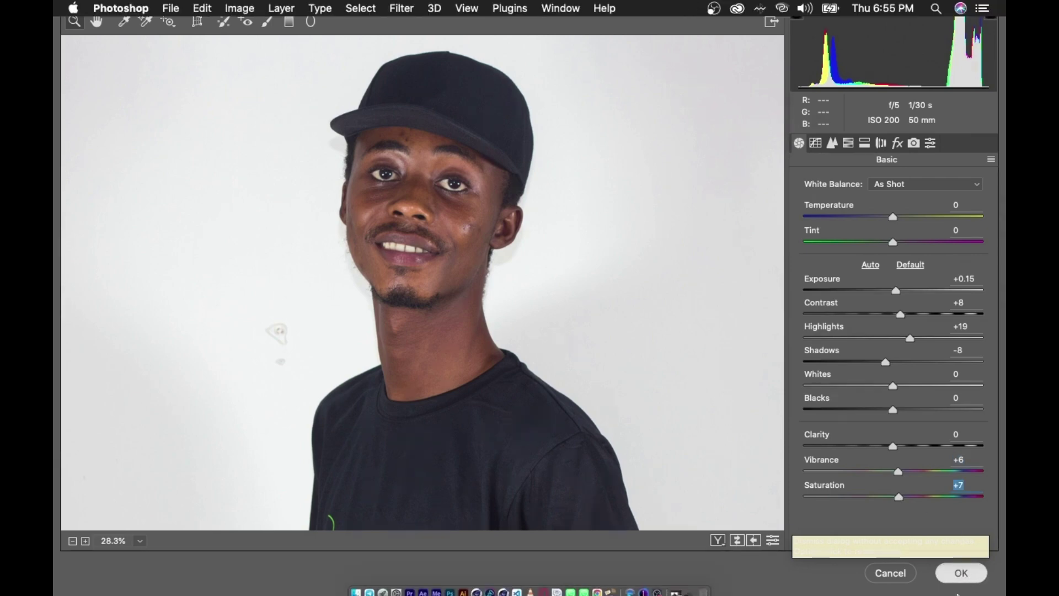
# Examine the color-adjusted portrait up close and from farther out, checking the skin of the face and neck.
pyautogui.scroll(-3, 544, 342)
pyautogui.scroll(3, 477, 253)
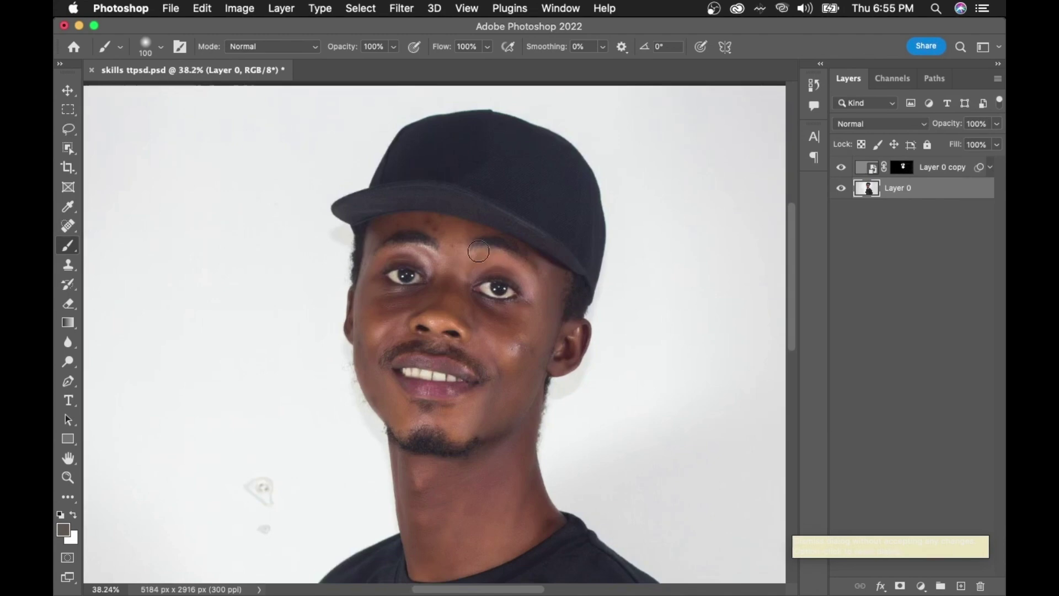
pyautogui.scroll(3, 477, 253)
pyautogui.scroll(-2, 568, 390)
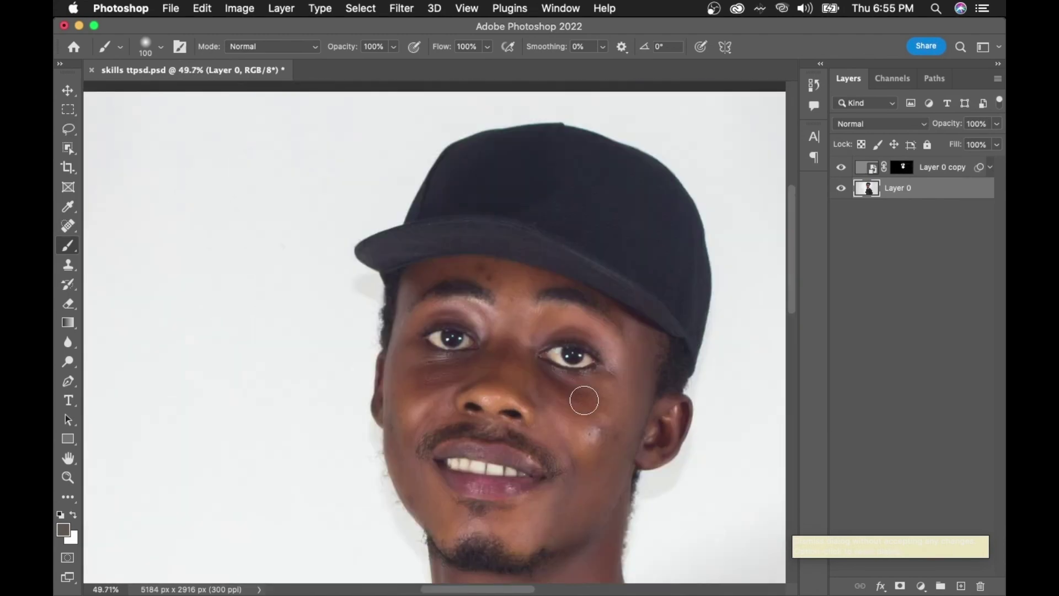
pyautogui.moveTo(610, 418); pyautogui.dragTo(524, 359)
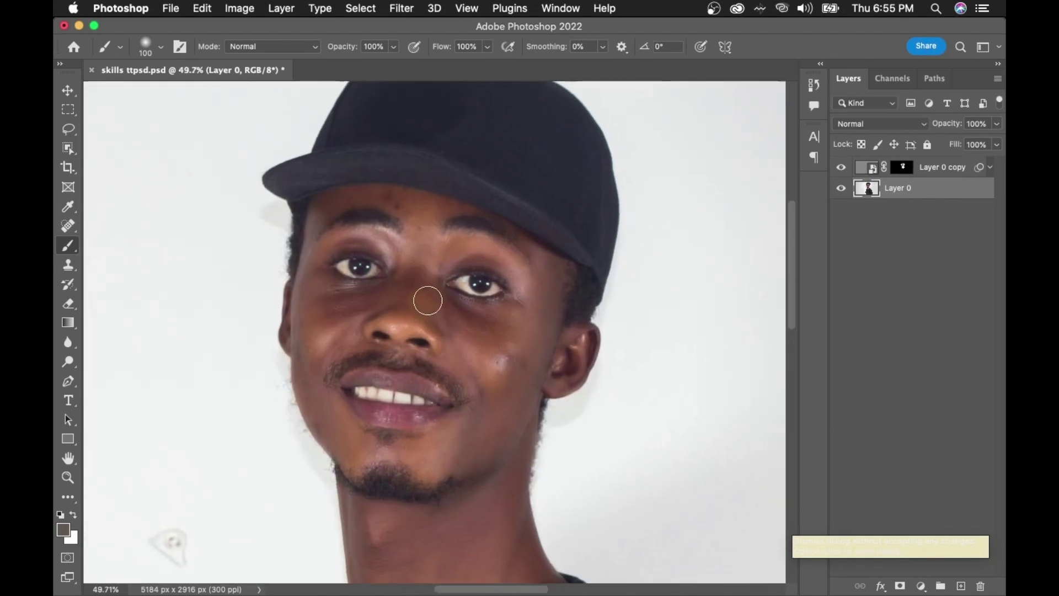
pyautogui.scroll(2, 440, 321)
pyautogui.scroll(-1, 423, 351)
pyautogui.scroll(-3, 423, 351)
pyautogui.scroll(2, 428, 272)
pyautogui.scroll(-2, 440, 268)
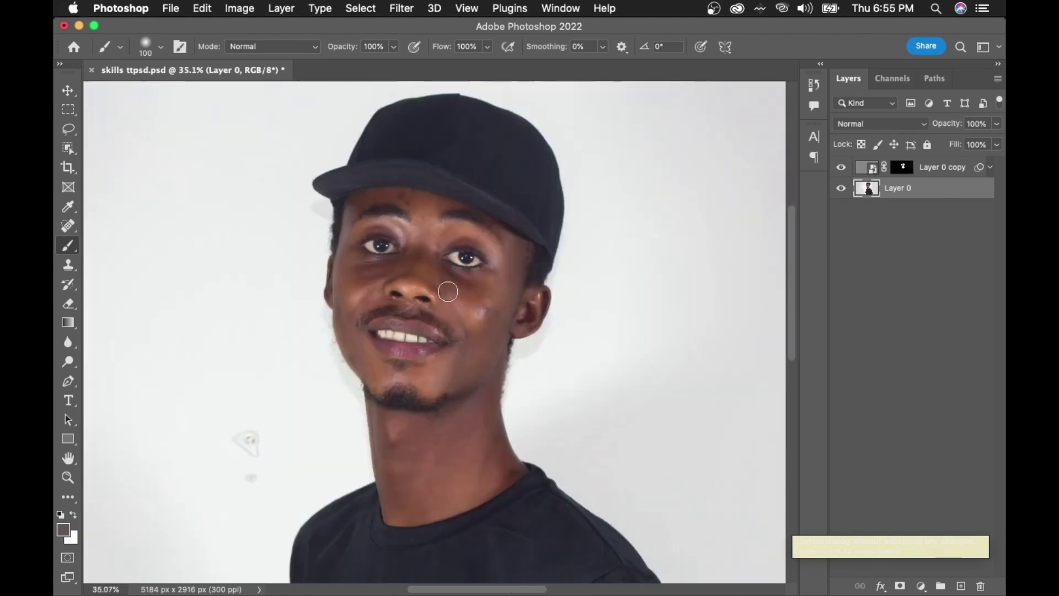
pyautogui.scroll(-1, 440, 268)
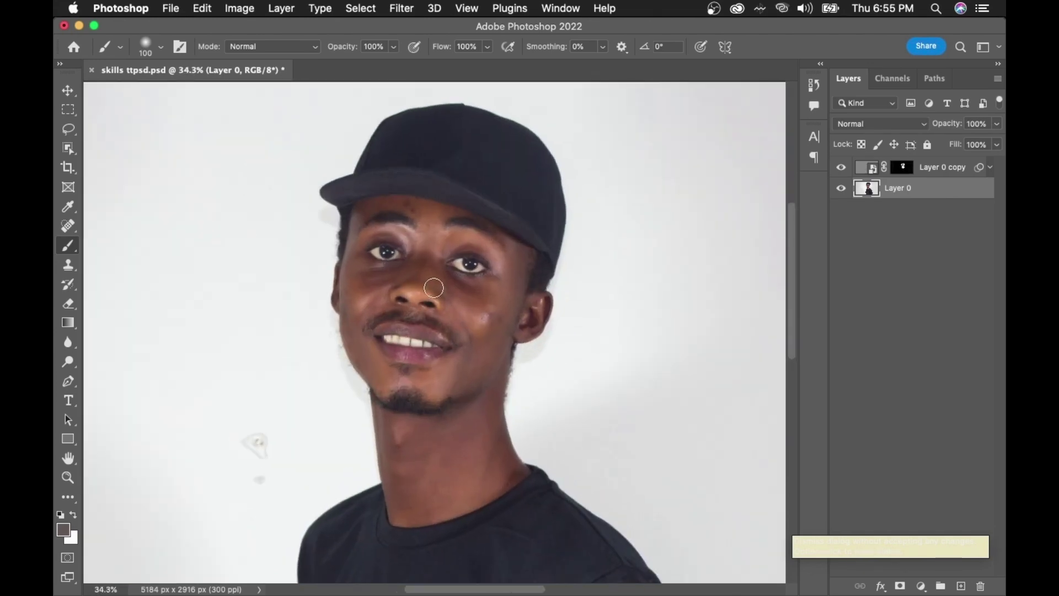